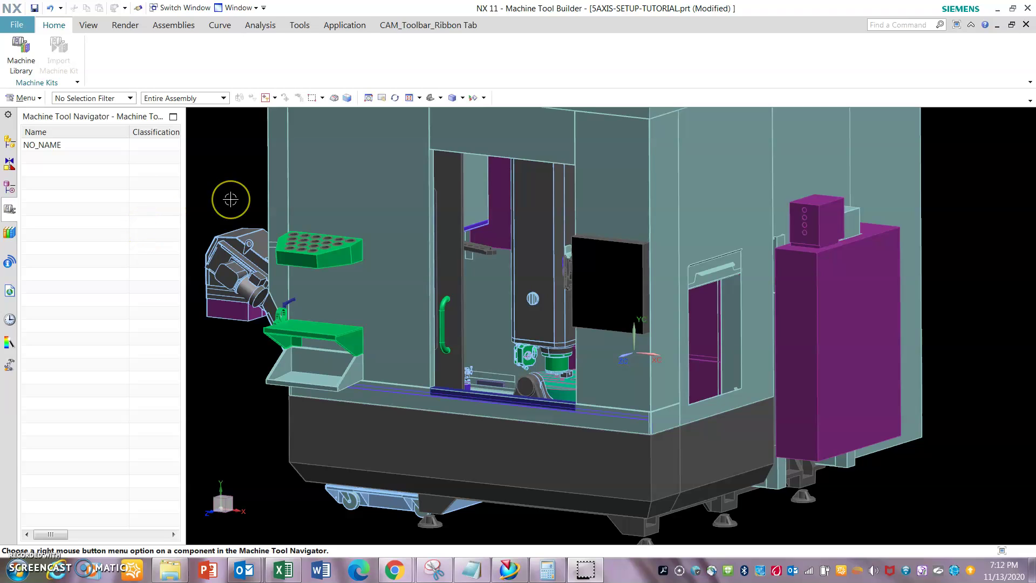
pyautogui.click(240, 206)
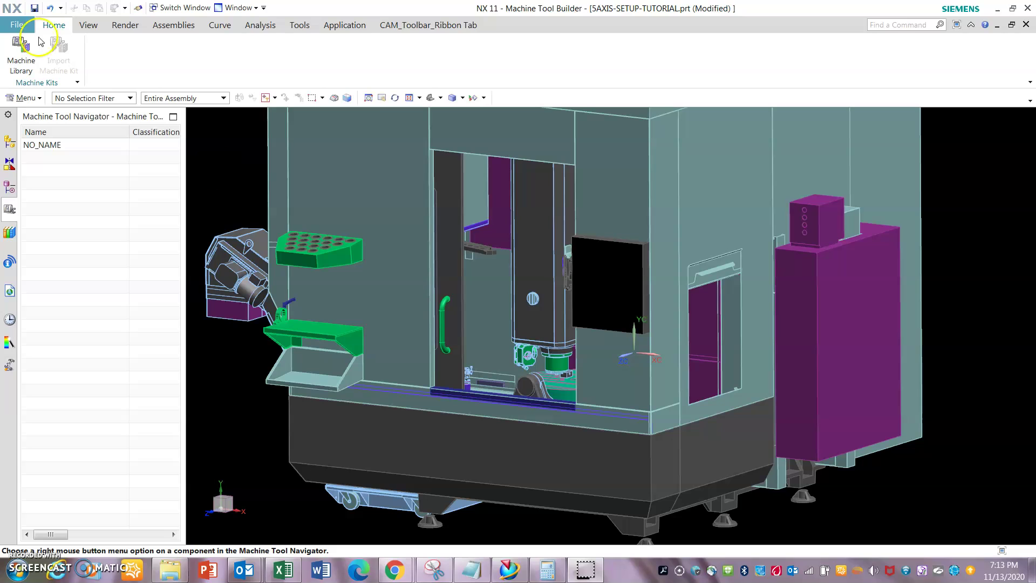
pyautogui.click(10, 142)
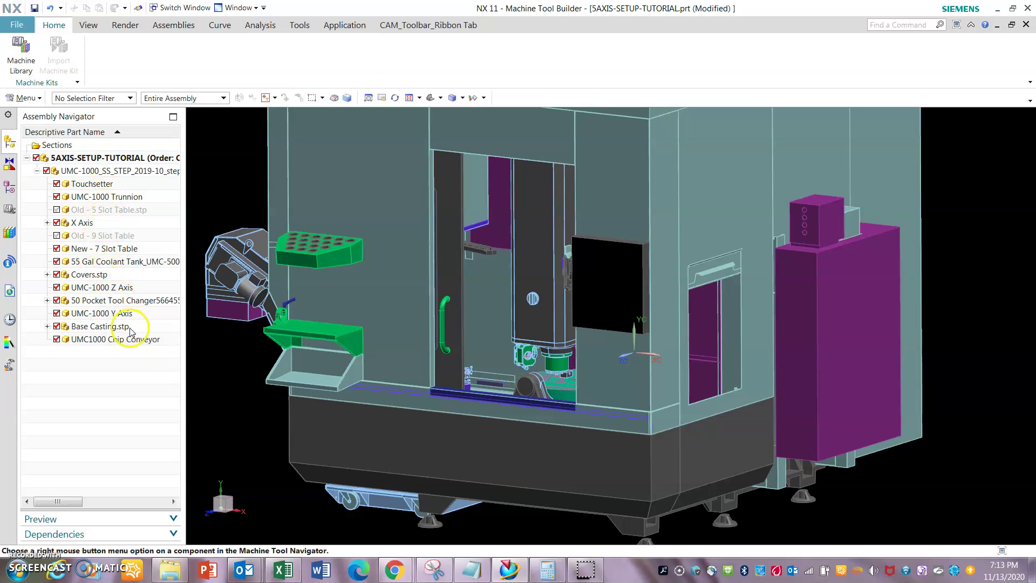
pyautogui.click(11, 210)
pyautogui.click(52, 241)
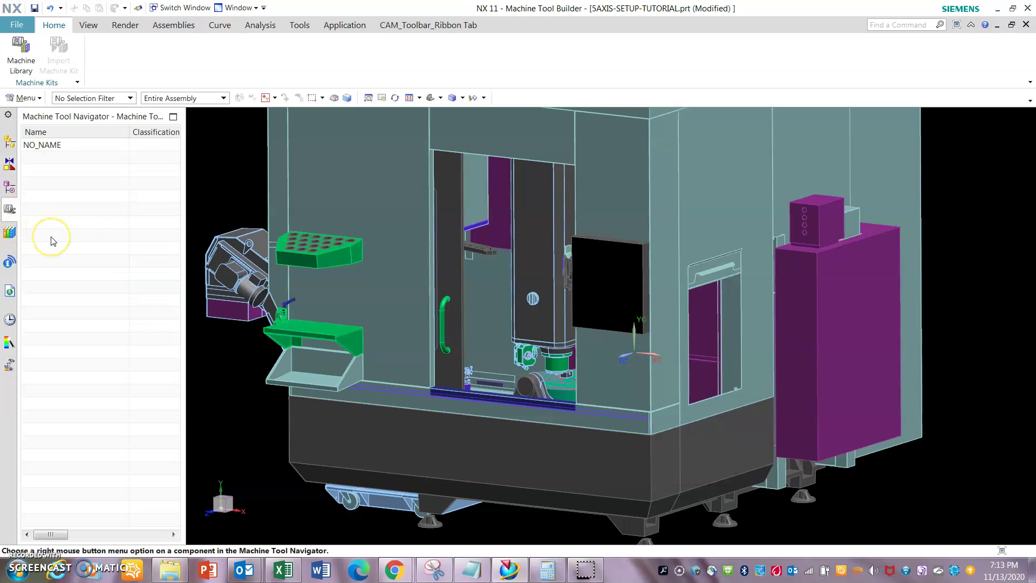
pyautogui.scroll(5, 407, 402)
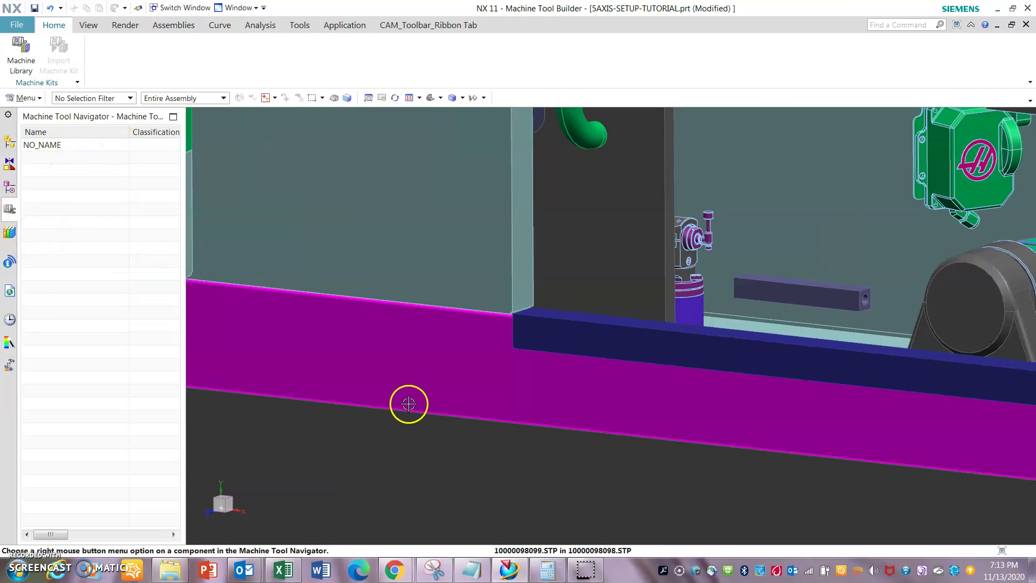
pyautogui.scroll(-5, 509, 326)
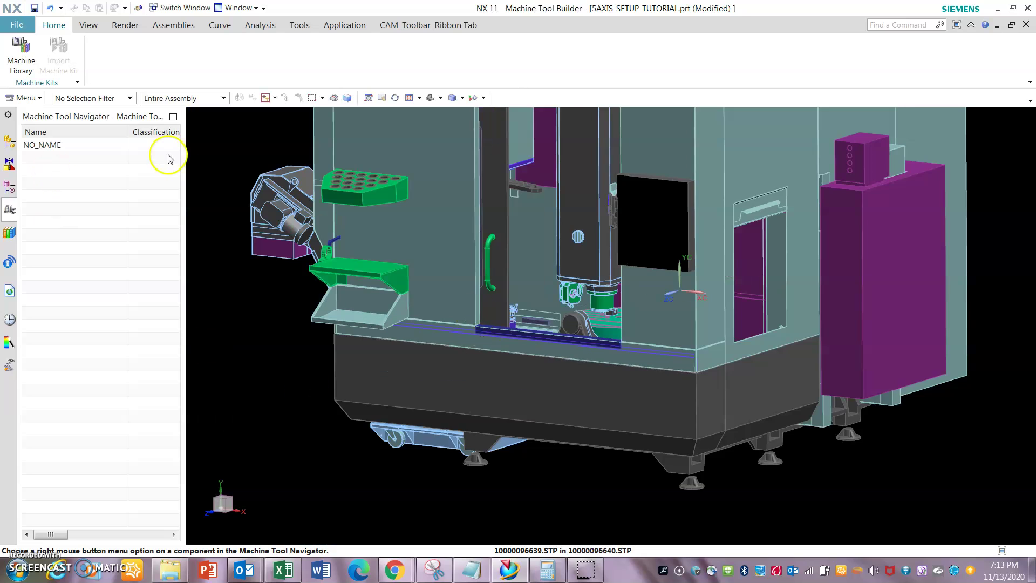
# Rename the root machine entry NO_NAME as 5AXIS-MILL.
pyautogui.click(47, 147)
pyautogui.click(46, 147)
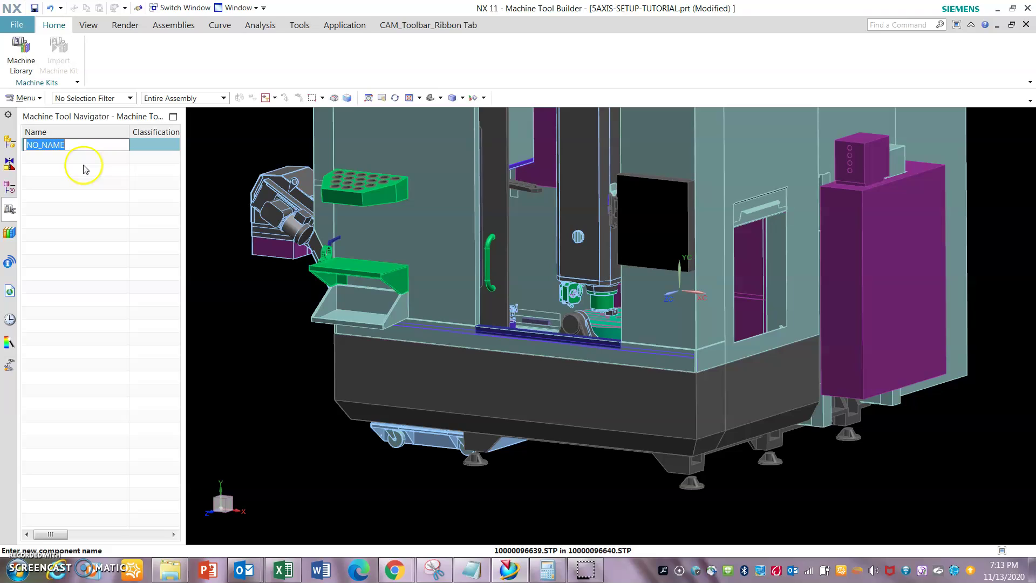
pyautogui.write('5AXIS-MILL')
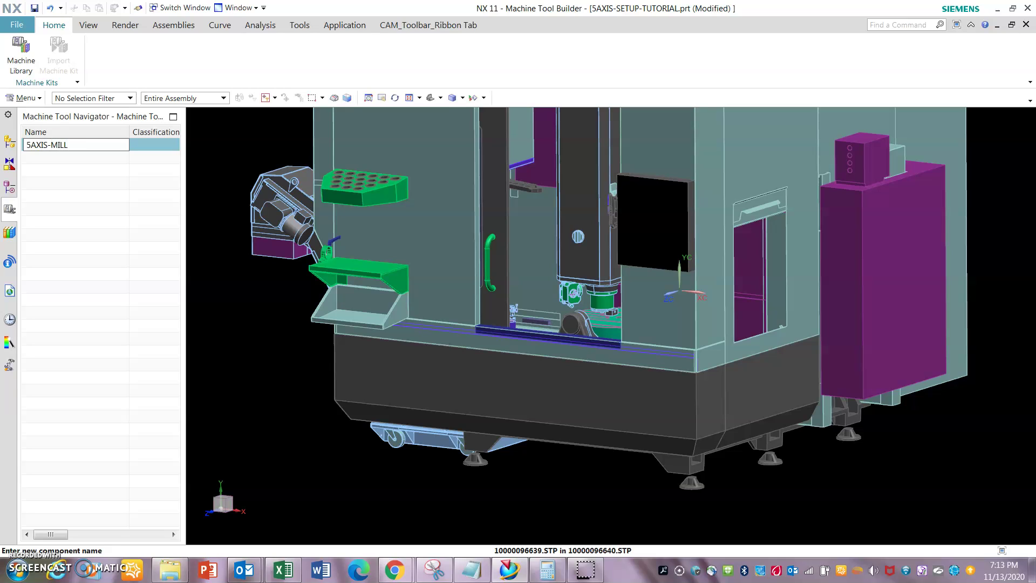
pyautogui.click(65, 144)
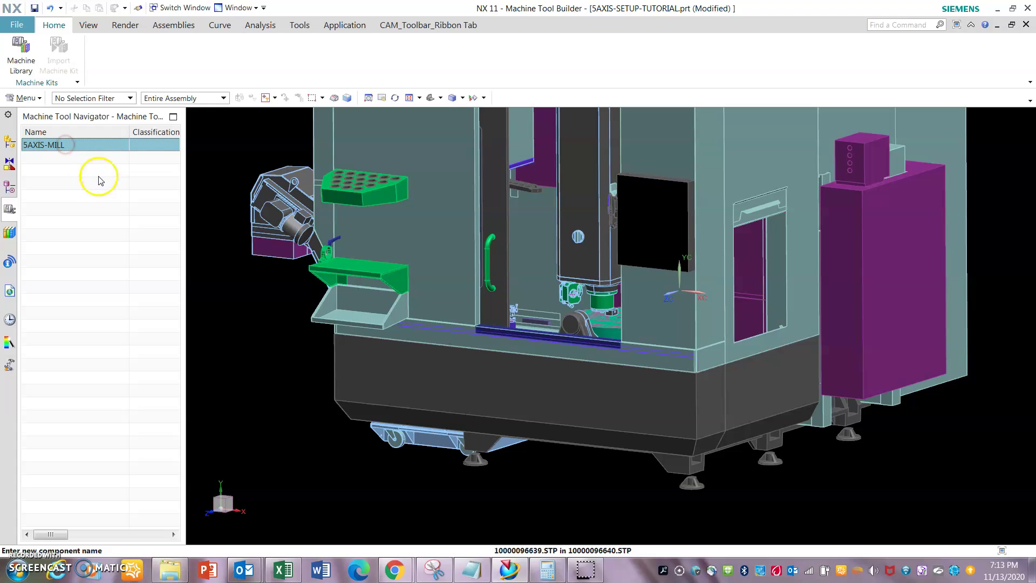
# Start a new machine component under 5AXIS-MILL and name it MACHINE-BASE.
pyautogui.rightClick(65, 146)
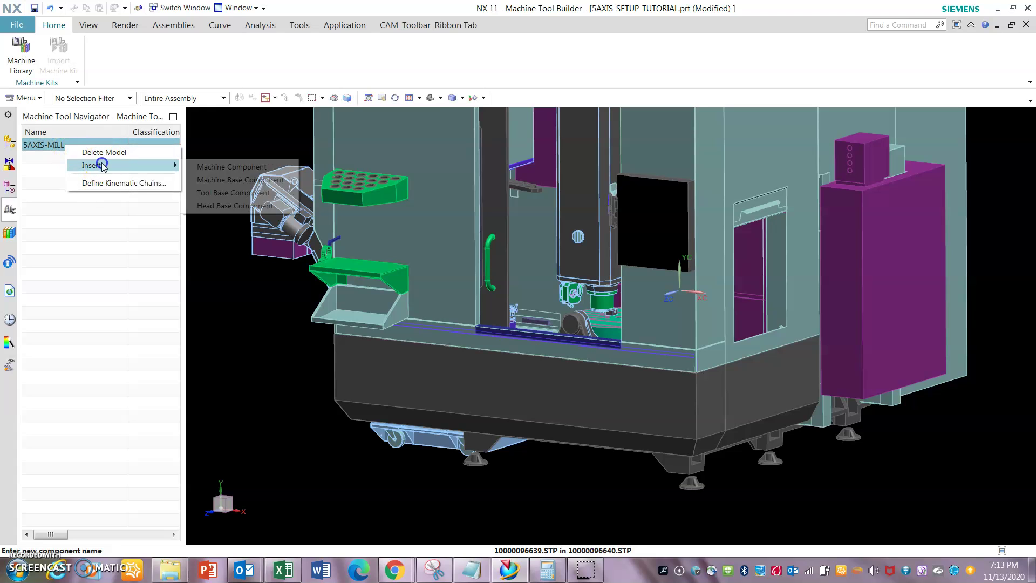
pyautogui.click(227, 165)
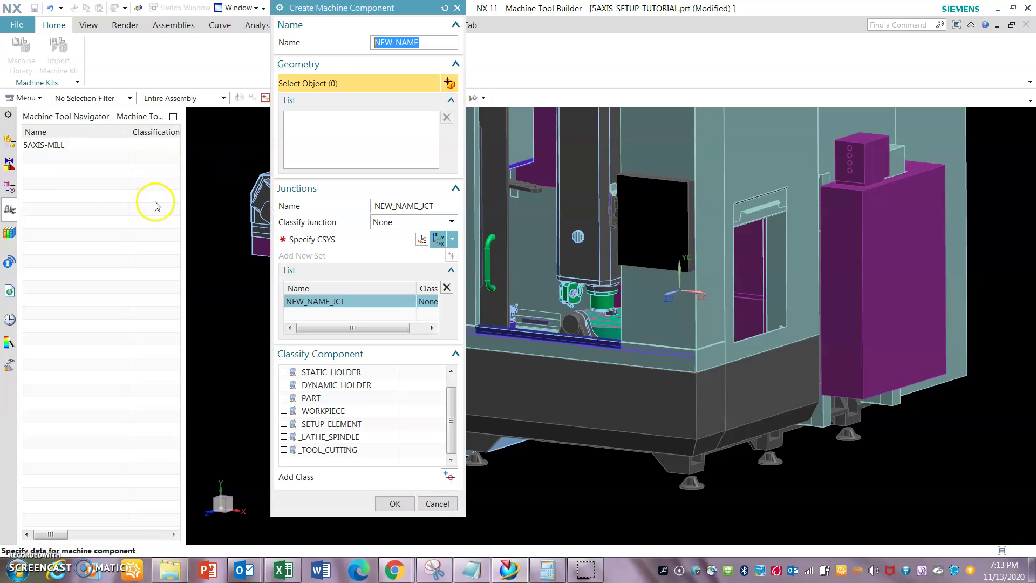
pyautogui.scroll(-4, 816, 412)
pyautogui.scroll(3, 571, 458)
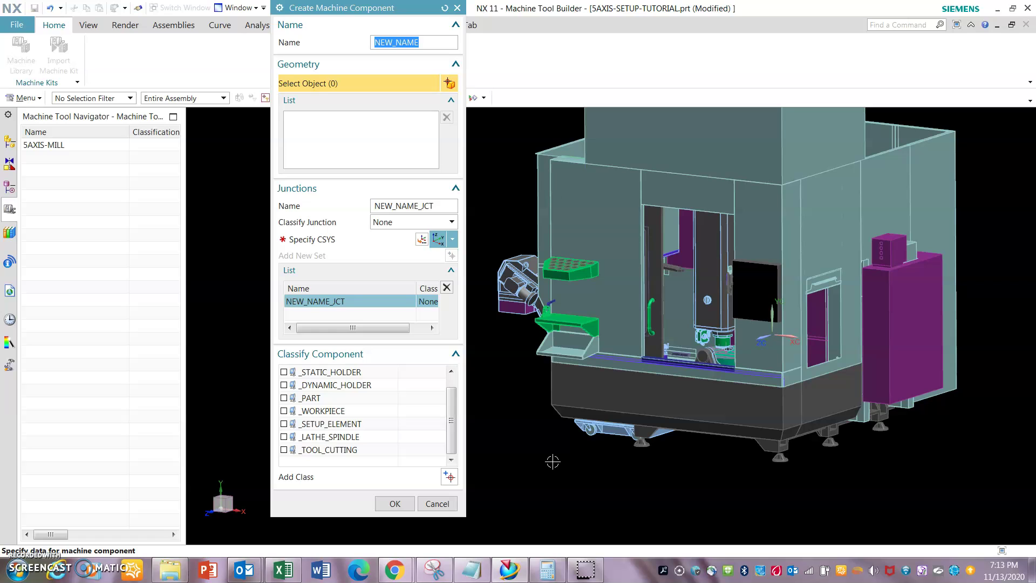
pyautogui.moveTo(402, 7); pyautogui.dragTo(327, 7)
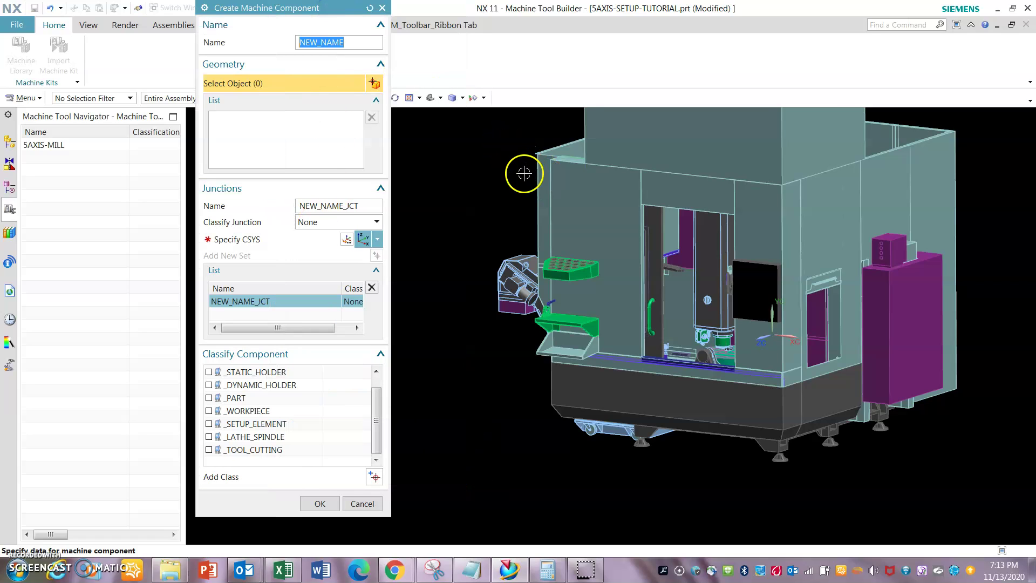
pyautogui.scroll(1, 521, 170)
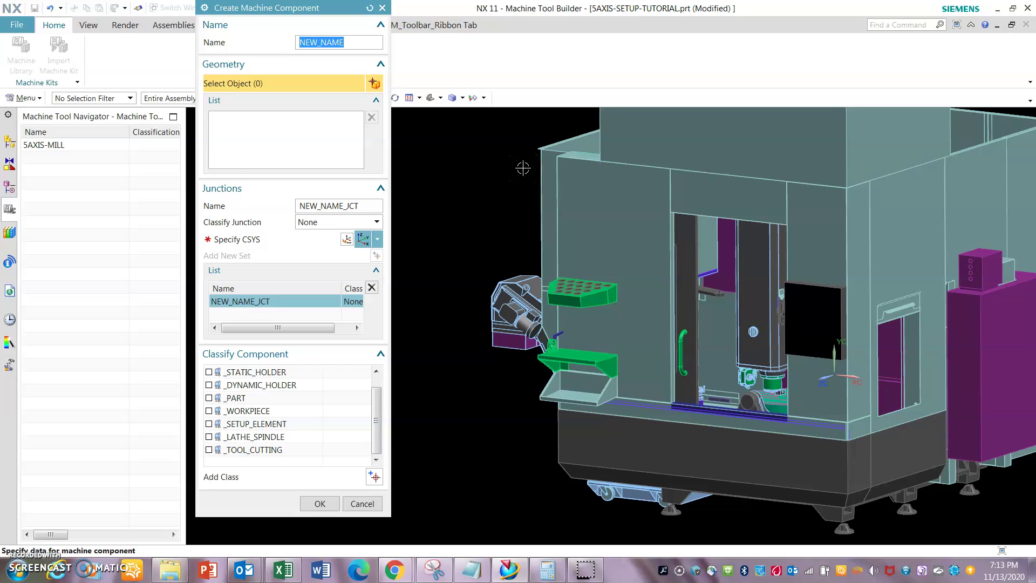
pyautogui.write('MACHINE-BAS')
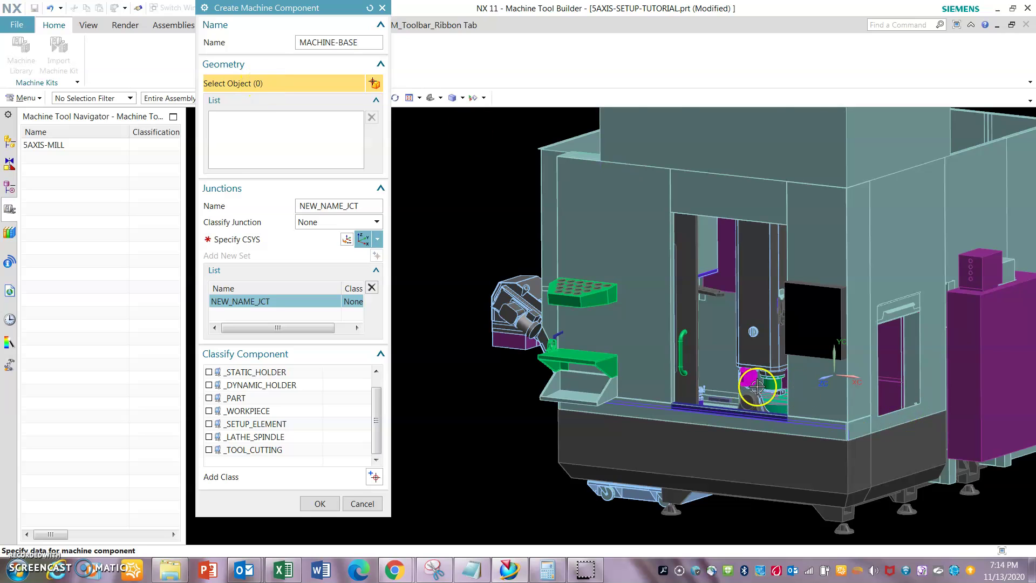
# Hide the Covers.stp assembly component to expose the machine's castings.
pyautogui.scroll(4, 739, 307)
pyautogui.scroll(-4, 751, 284)
pyautogui.scroll(2, 813, 297)
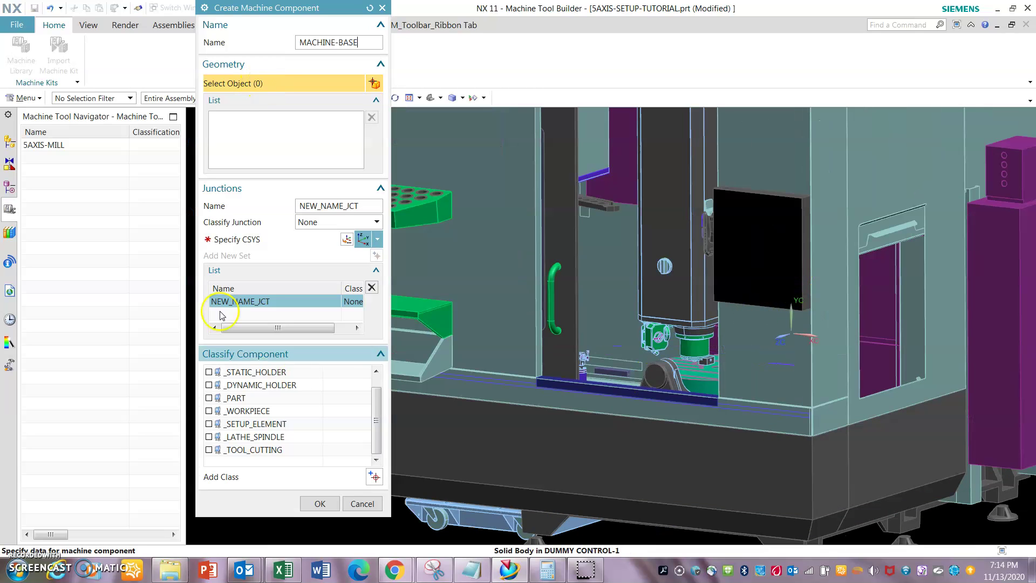
pyautogui.click(8, 139)
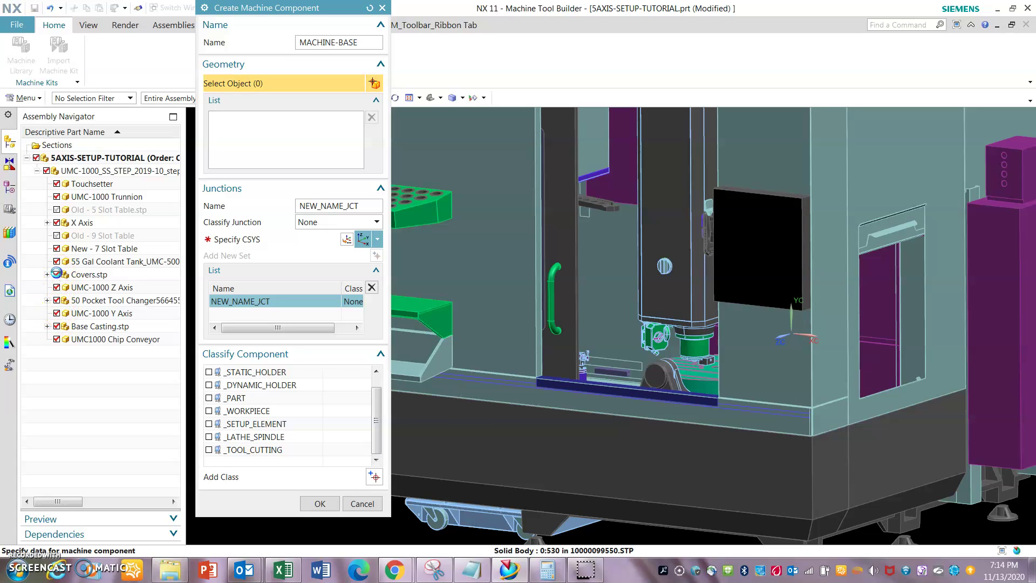
pyautogui.click(57, 275)
pyautogui.scroll(1, 524, 269)
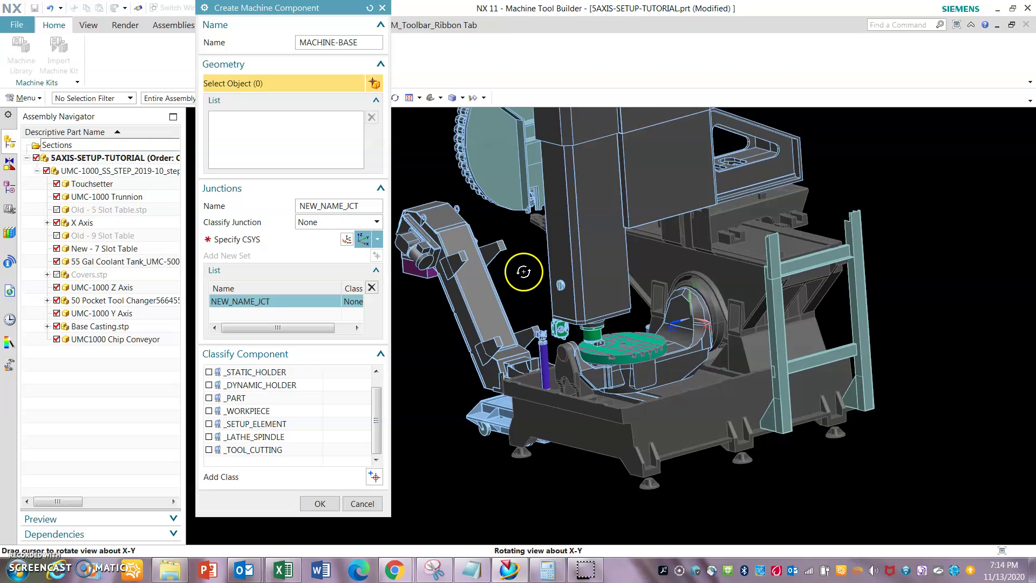
pyautogui.scroll(2, 507, 291)
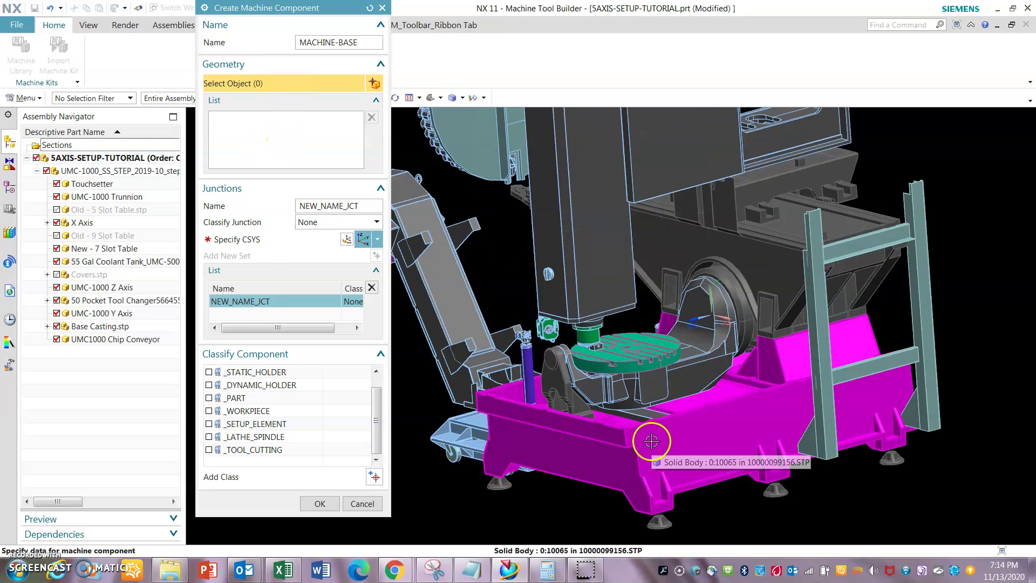
# Assign the lower base, bridge casting, front trunnion support and rear trunnion ring bodies as MACHINE-BASE geometry and create the component.
pyautogui.click(677, 468)
pyautogui.click(752, 249)
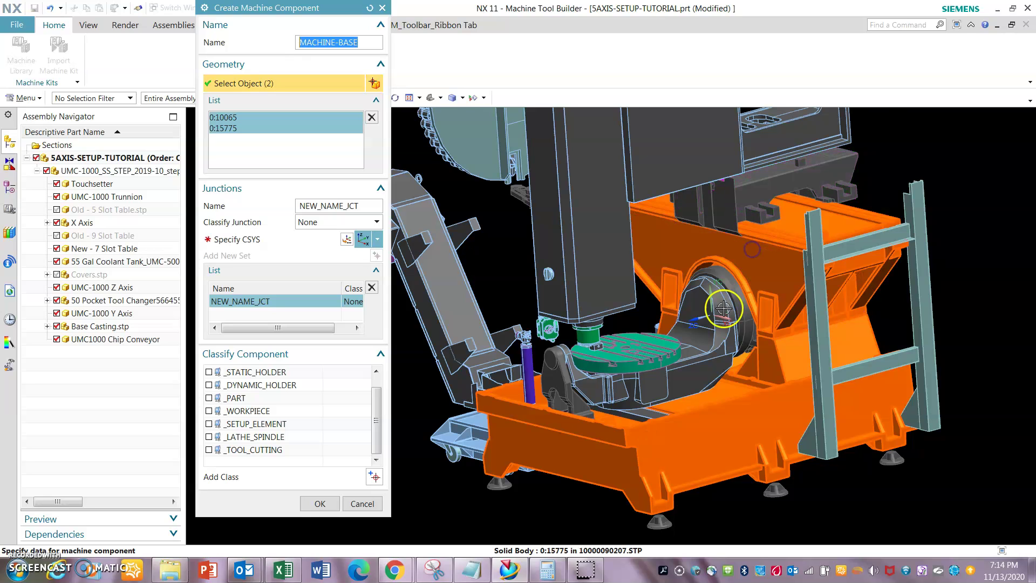
pyautogui.scroll(1, 677, 231)
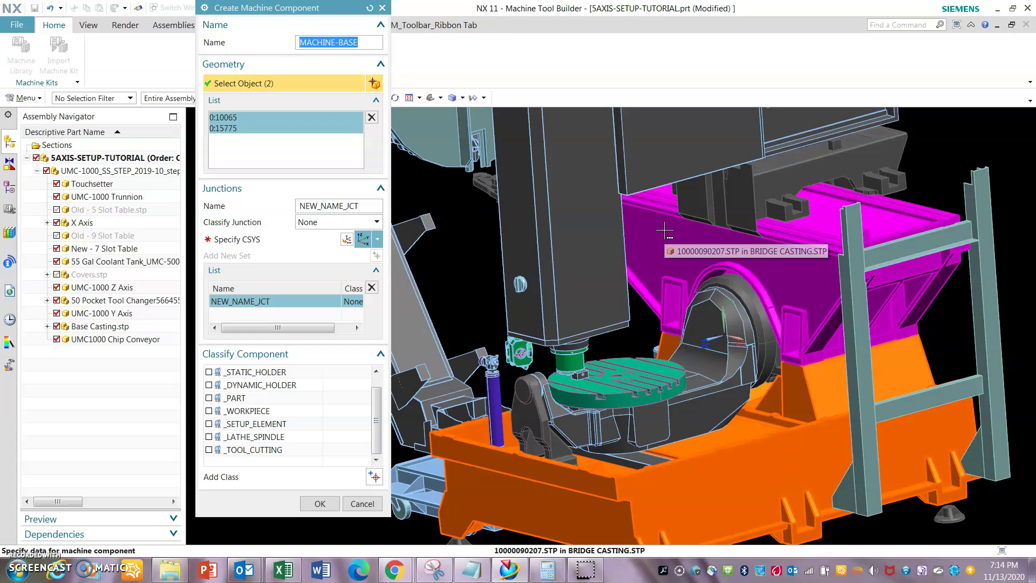
pyautogui.click(539, 421)
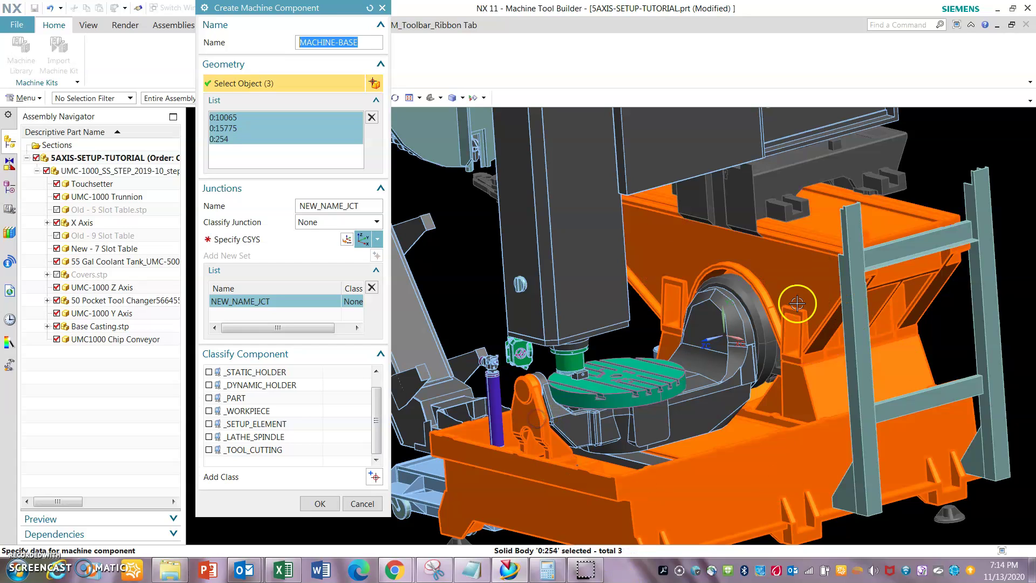
pyautogui.click(742, 298)
pyautogui.scroll(-1, 736, 297)
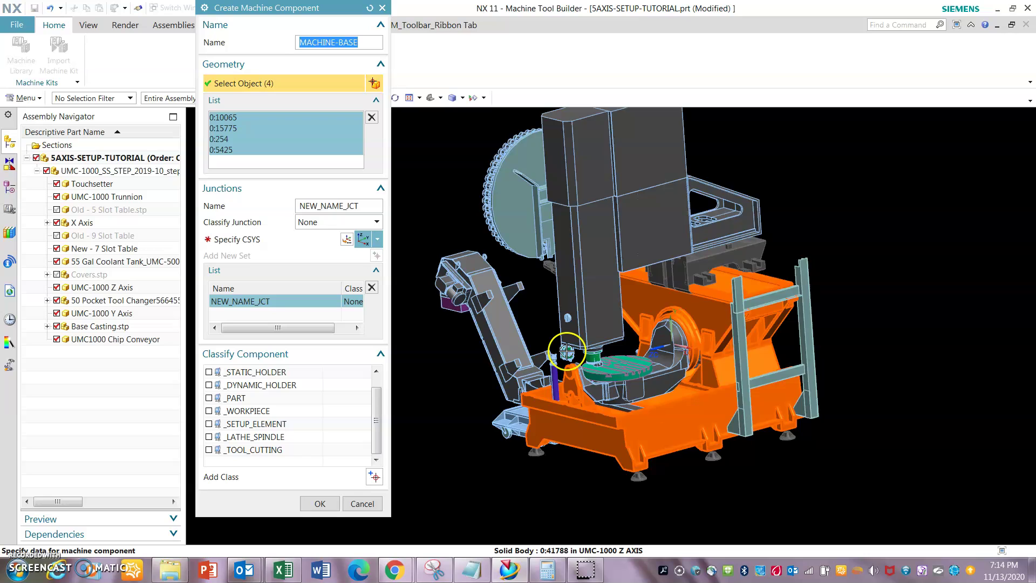
pyautogui.scroll(-2, 565, 289)
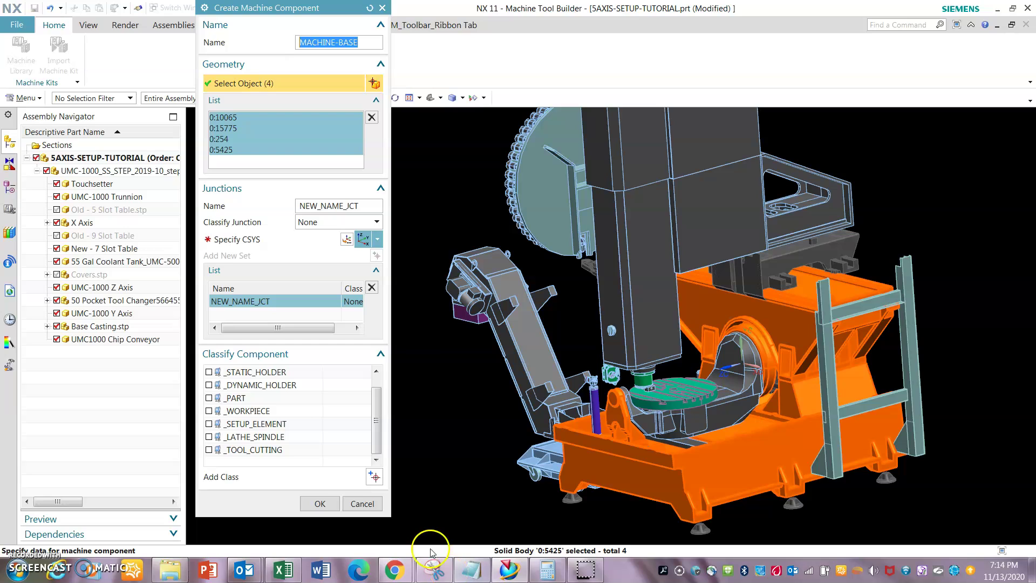
pyautogui.click(319, 503)
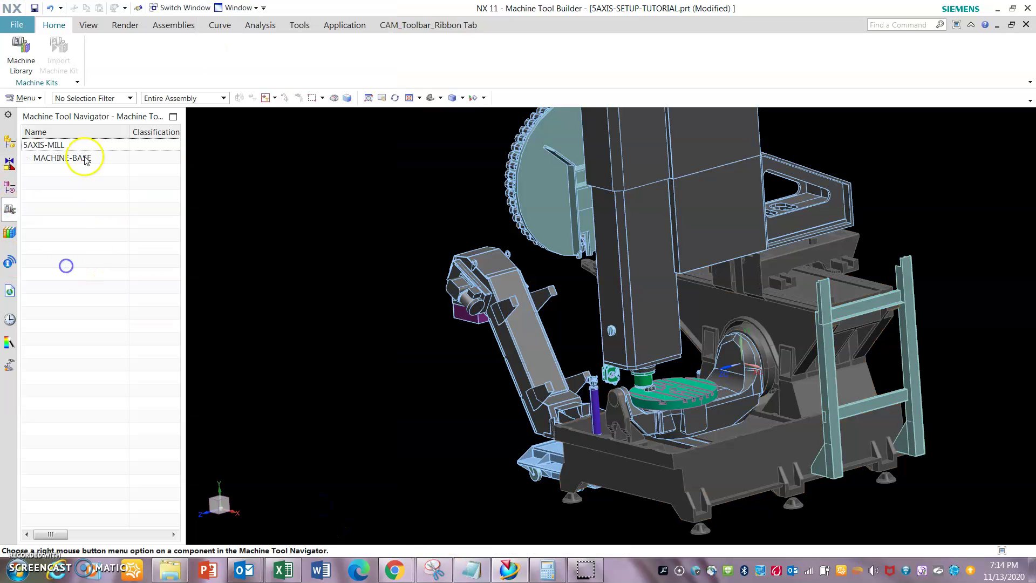
# Widen the Machine Tool Navigator to show its Junctions column.
pyautogui.moveTo(185, 236); pyautogui.dragTo(269, 237)
pyautogui.scroll(3, 433, 264)
pyautogui.scroll(-3, 433, 265)
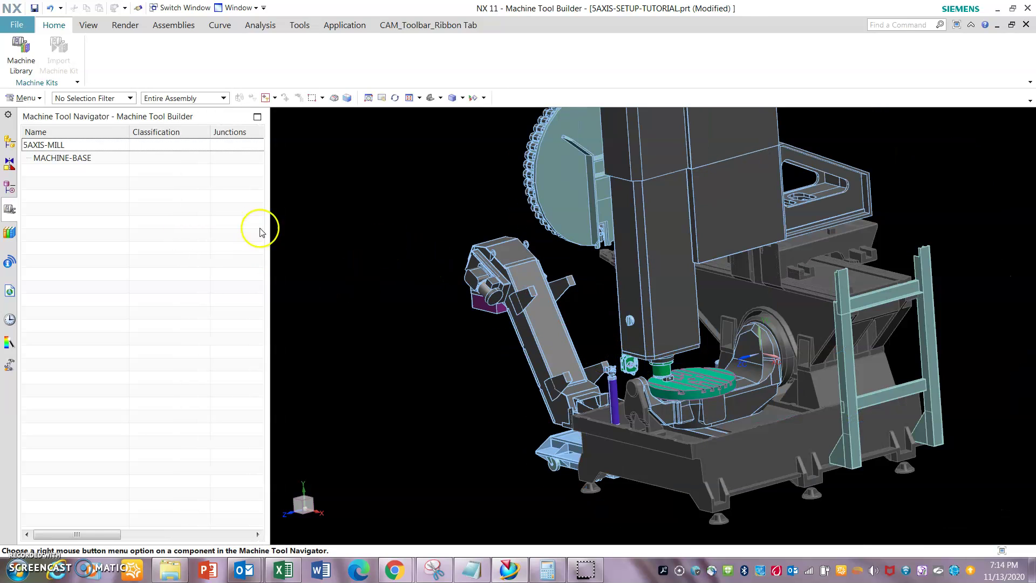
# Start a new machine component under MACHINE-BASE and name it B-SLIDE.
pyautogui.click(88, 158)
pyautogui.rightClick(88, 158)
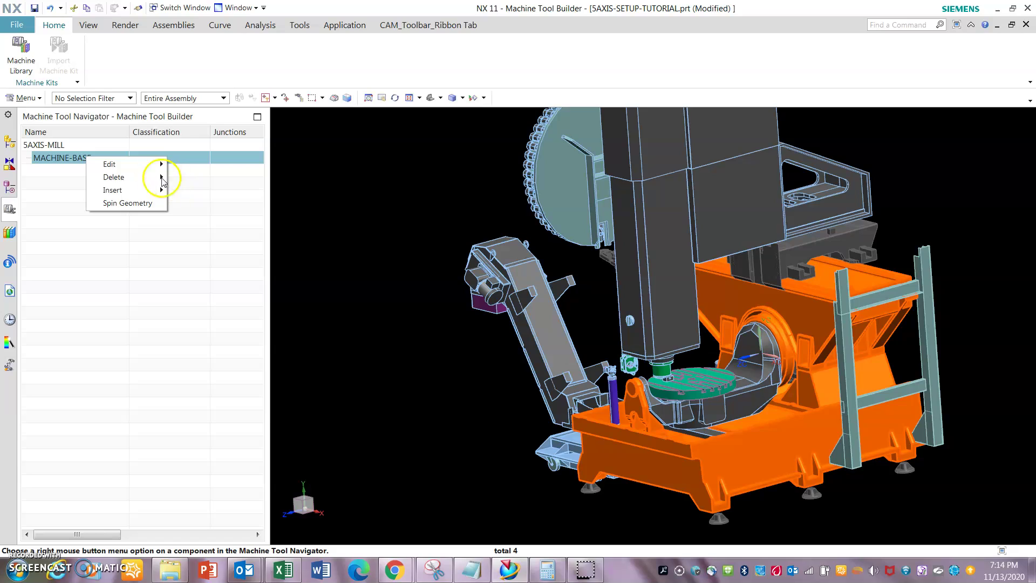
pyautogui.moveTo(158, 178)
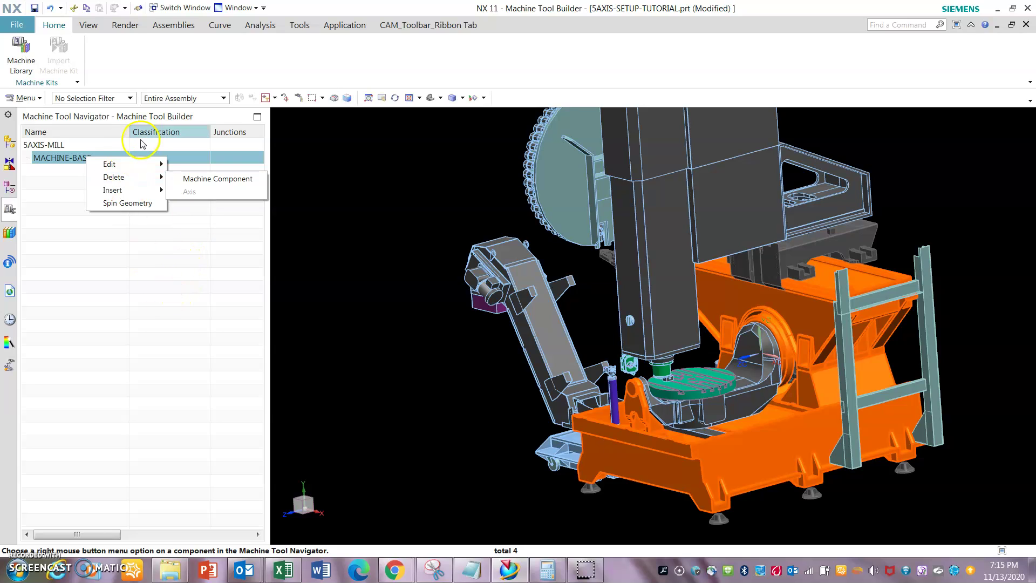
pyautogui.moveTo(130, 195)
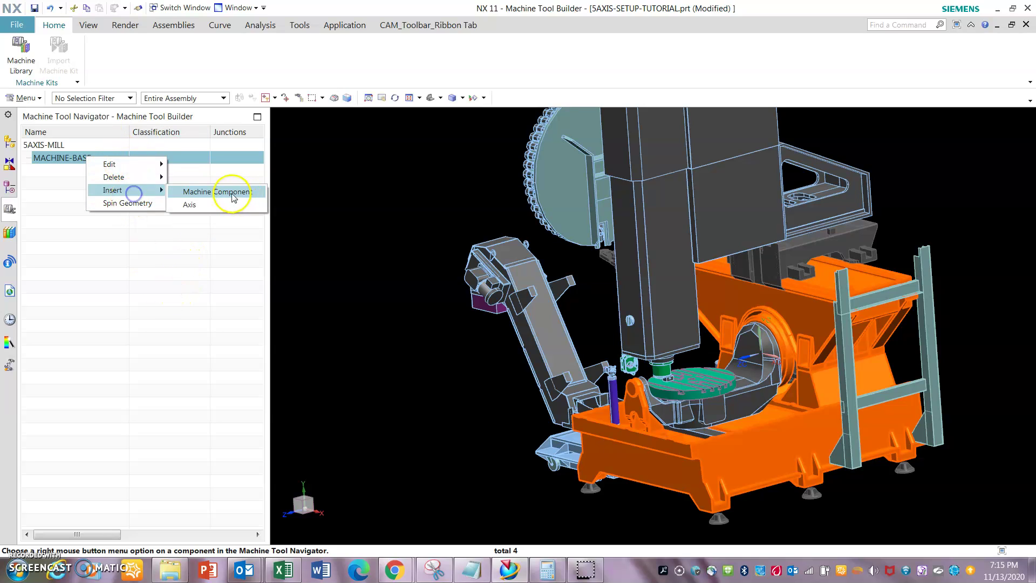
pyautogui.click(231, 192)
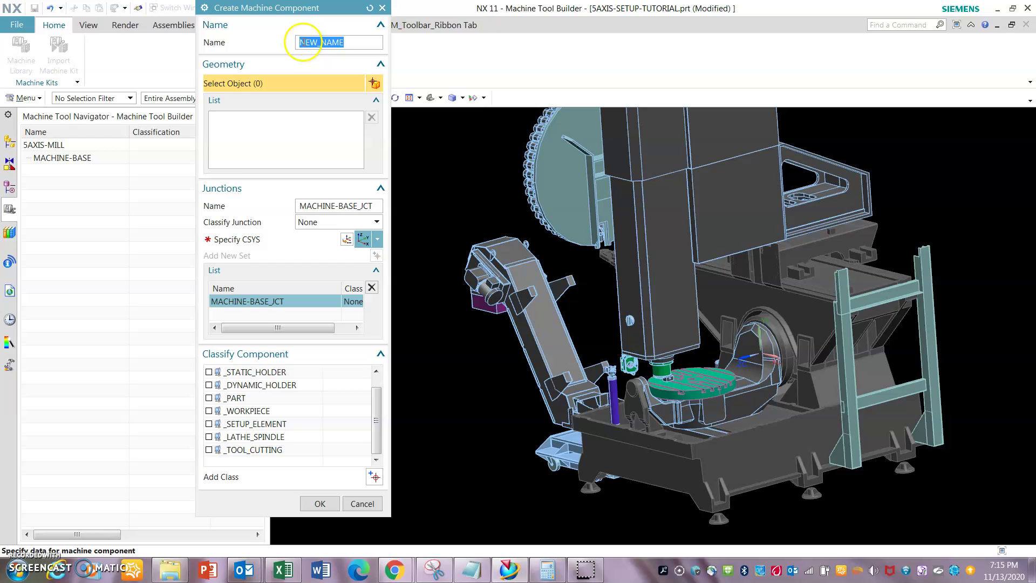
pyautogui.write('B-SLIDE')
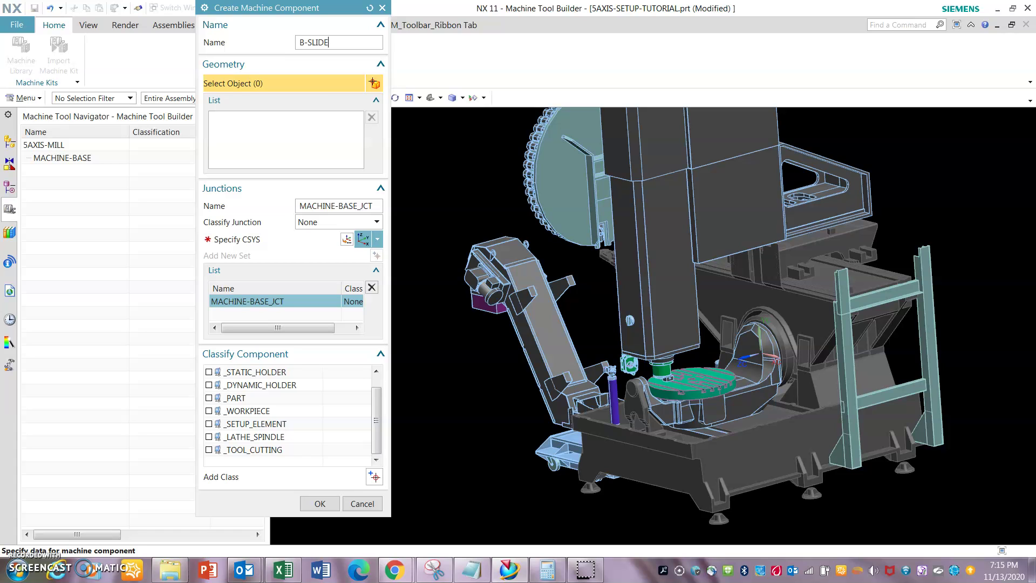
# Assign the two trunnion bodies beneath and behind the round table as B-SLIDE geometry and create the component.
pyautogui.scroll(4, 762, 416)
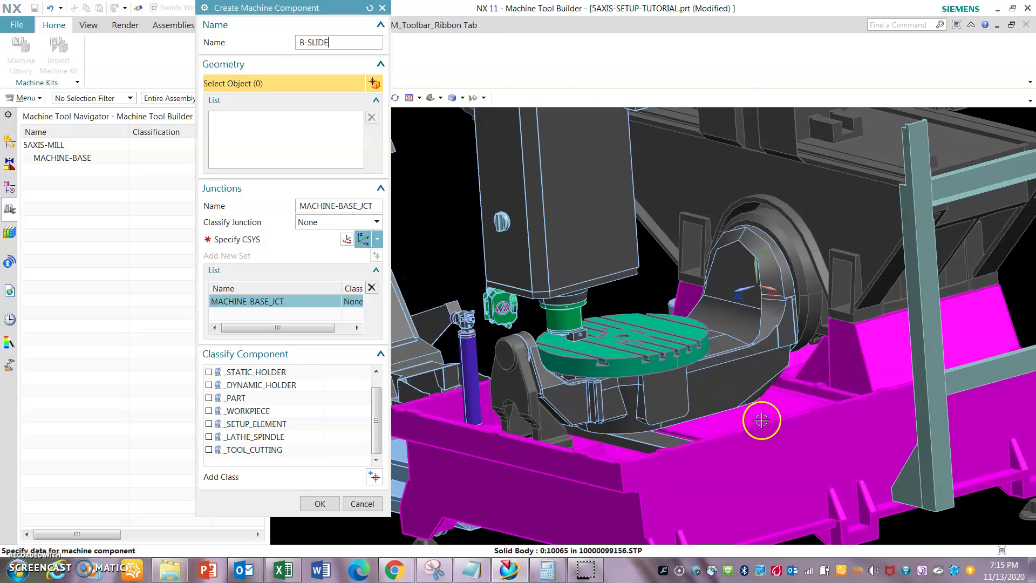
pyautogui.click(751, 359)
pyautogui.click(573, 394)
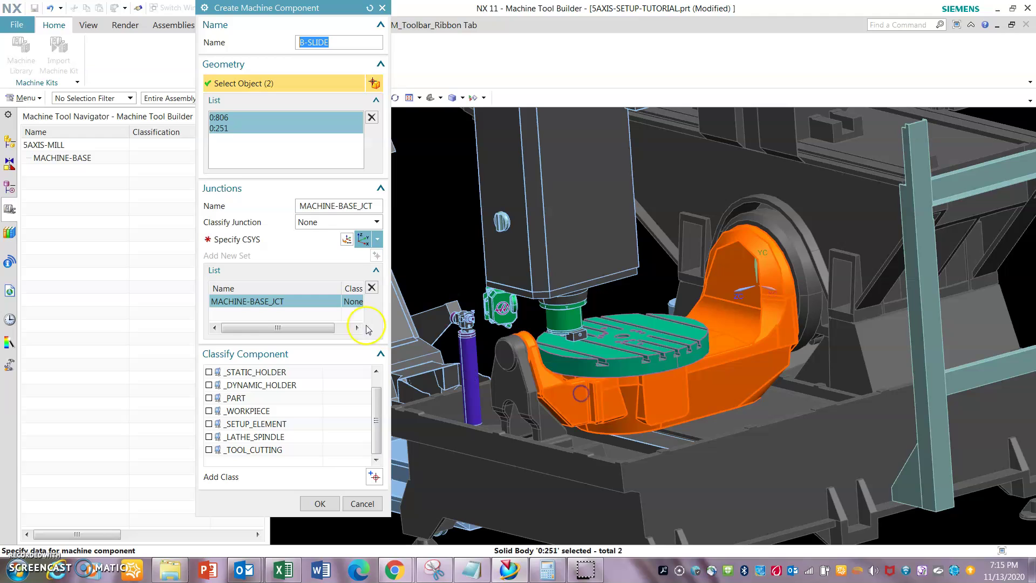
pyautogui.click(323, 504)
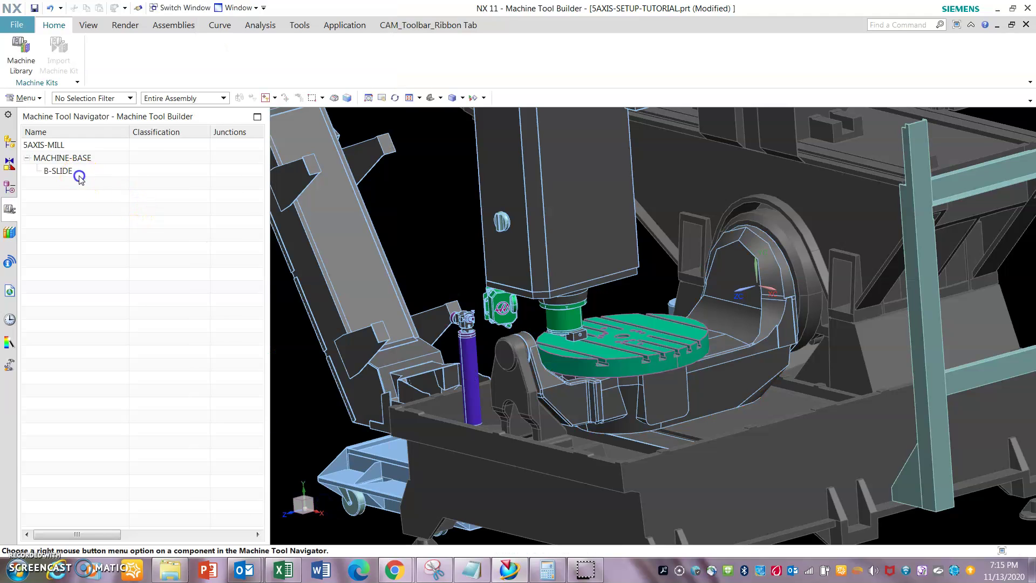
# Insert a machine component named C-ROTRAY-BASE under B-SLIDE, with the round slotted table body as its geometry.
pyautogui.rightClick(79, 171)
pyautogui.moveTo(135, 183)
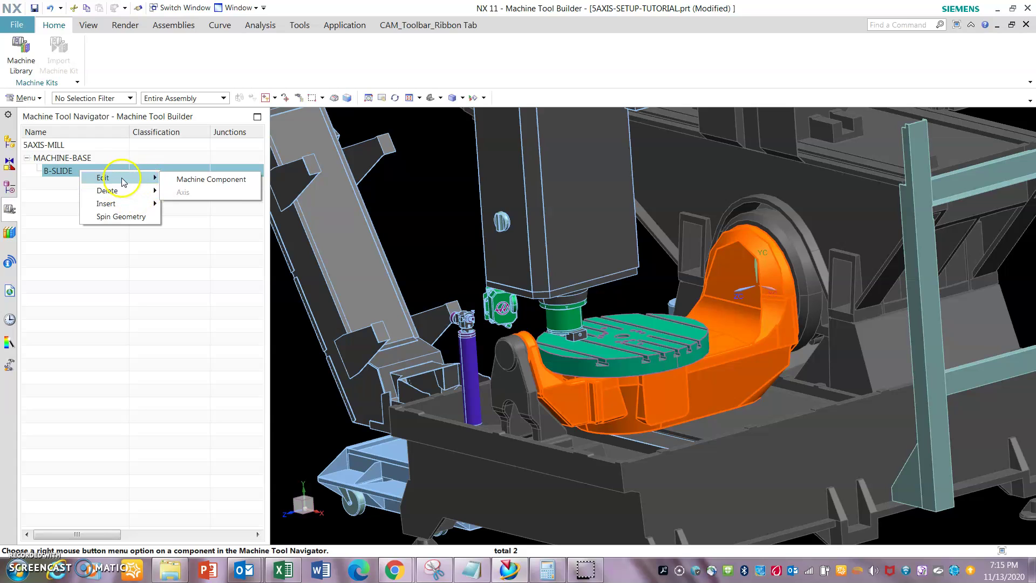
pyautogui.moveTo(108, 203)
pyautogui.click(196, 207)
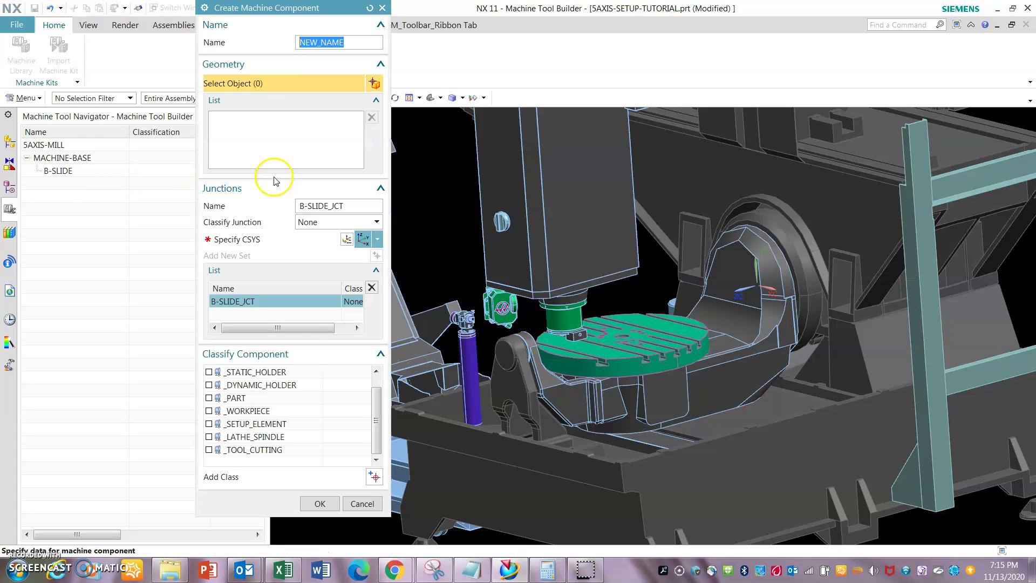
pyautogui.write('C-ROTRAY')
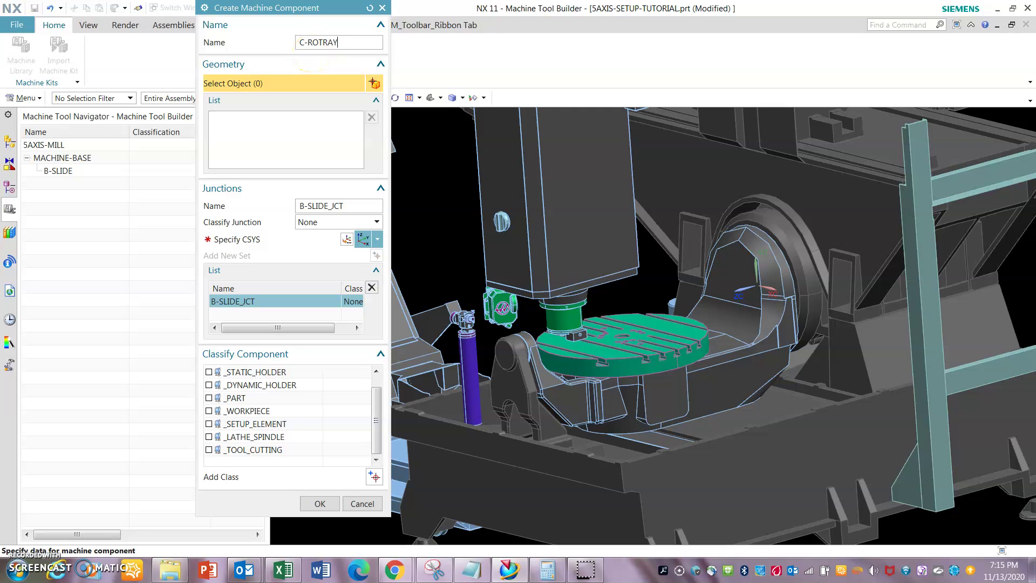
pyautogui.write('-BASE')
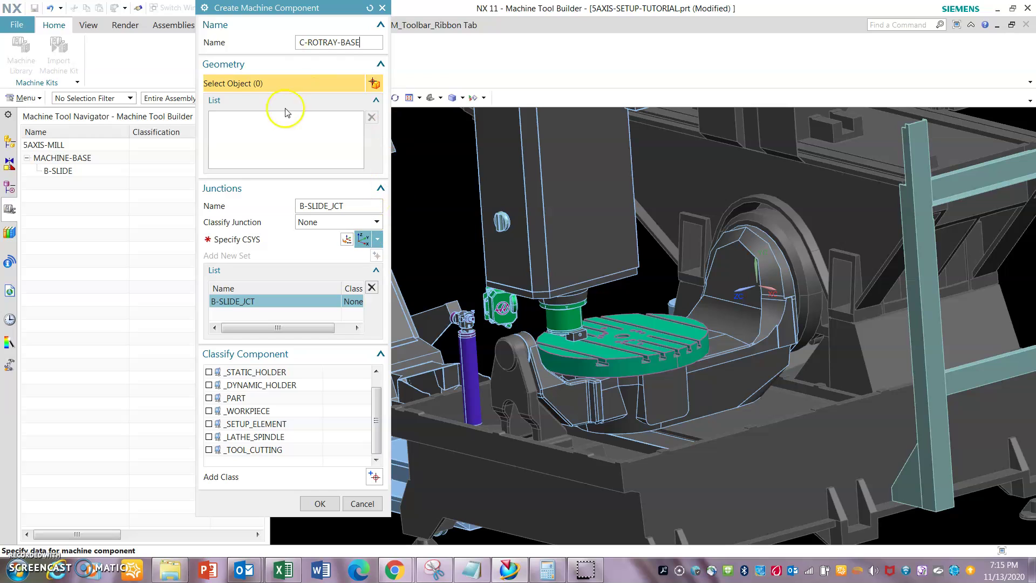
pyautogui.click(642, 337)
pyautogui.click(320, 503)
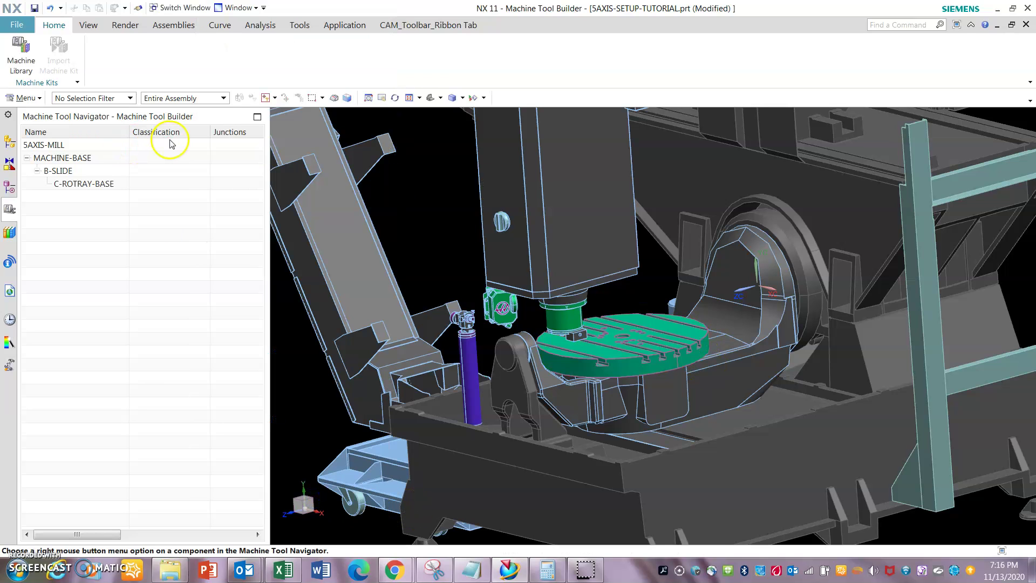
# Insert a machine component named SET-UP under C-ROTRAY-BASE without assigning geometry or a classification.
pyautogui.click(93, 184)
pyautogui.click(136, 218)
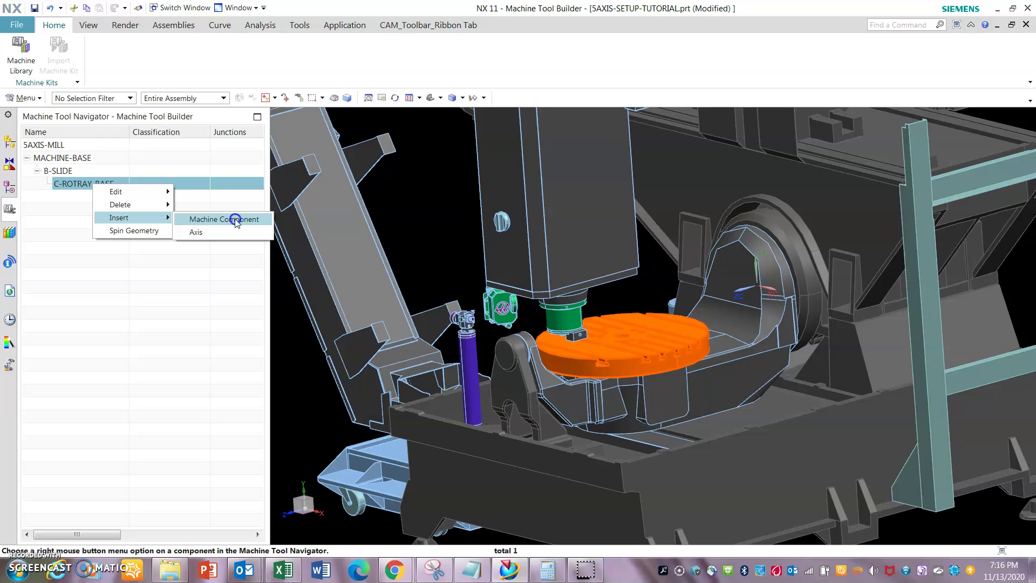
pyautogui.click(236, 219)
pyautogui.click(366, 38)
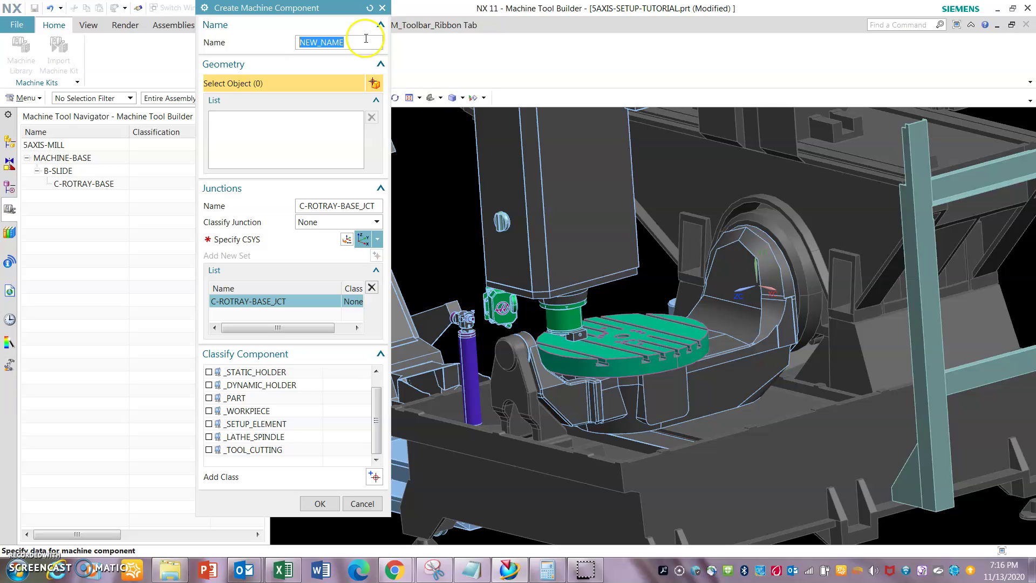
pyautogui.write('SET-UP')
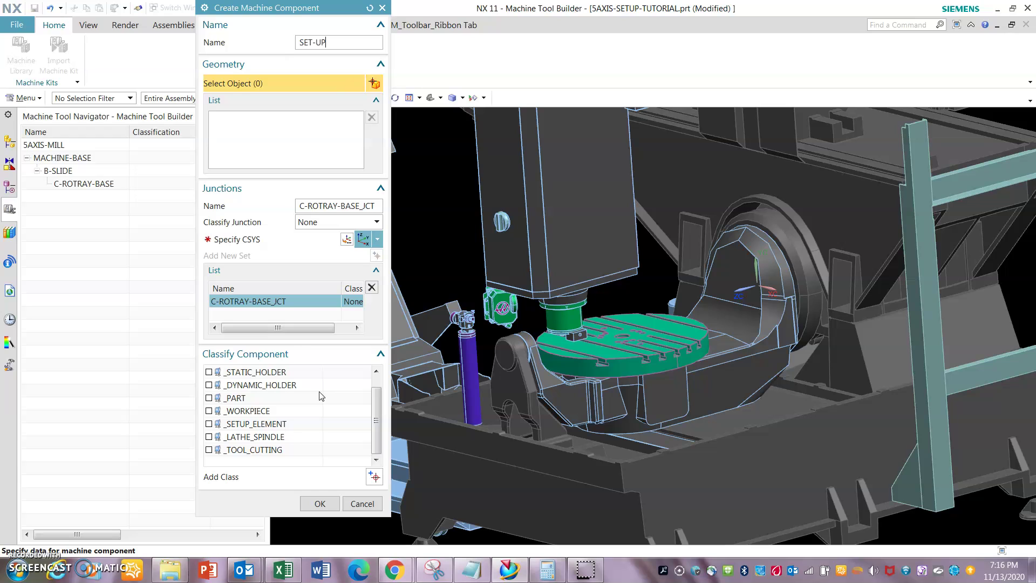
pyautogui.click(319, 502)
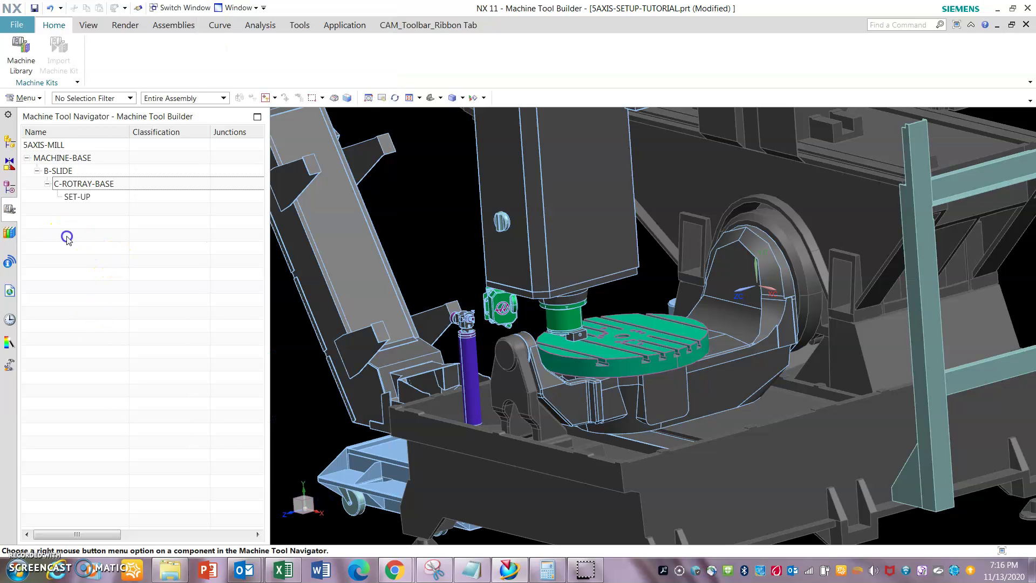
# Edit the MACHINE-BASE component and activate coordinate system placement for its MACHINE-BASE_JCT junction.
pyautogui.rightClick(92, 162)
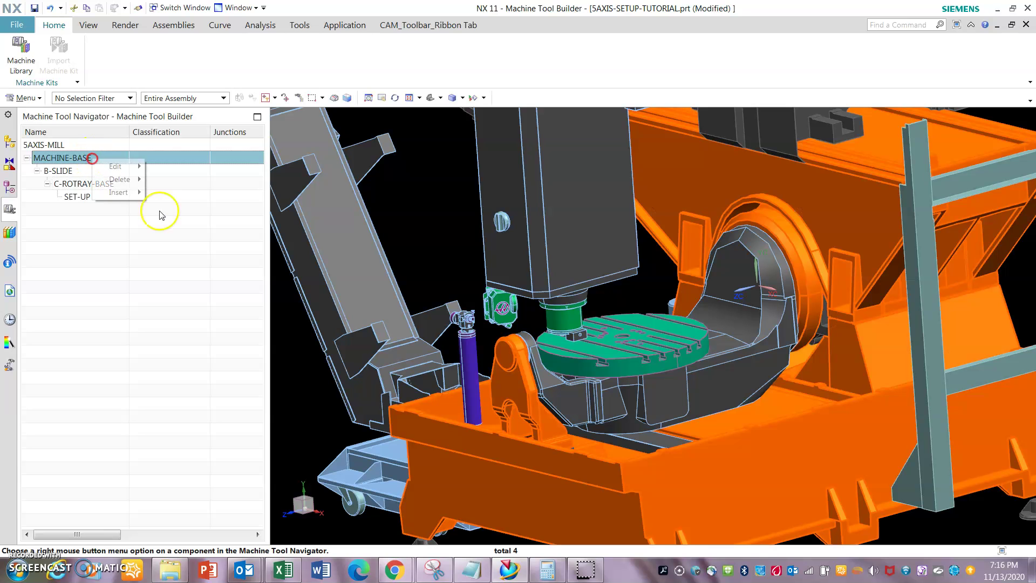
pyautogui.moveTo(124, 165)
pyautogui.click(190, 165)
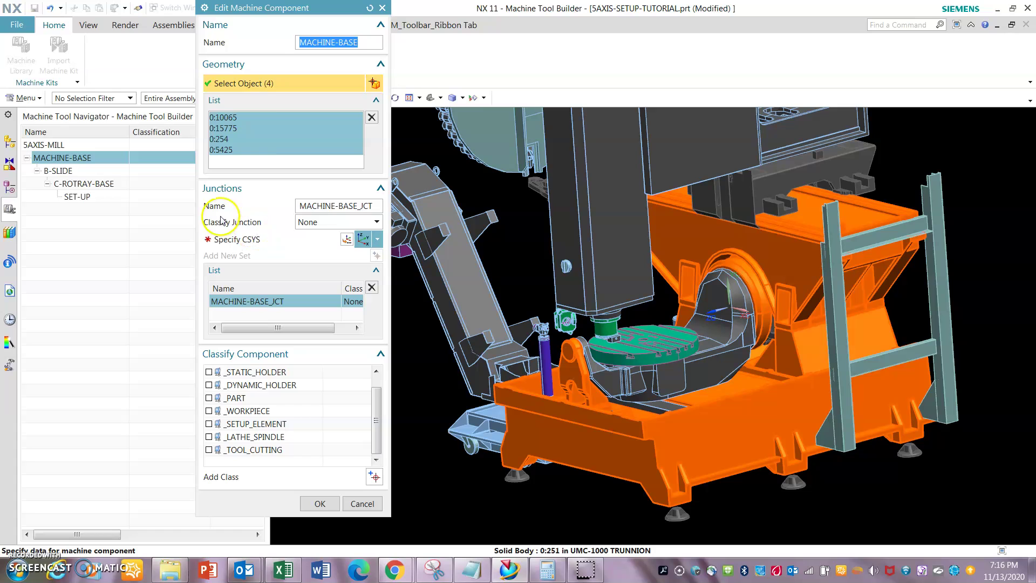
pyautogui.click(250, 238)
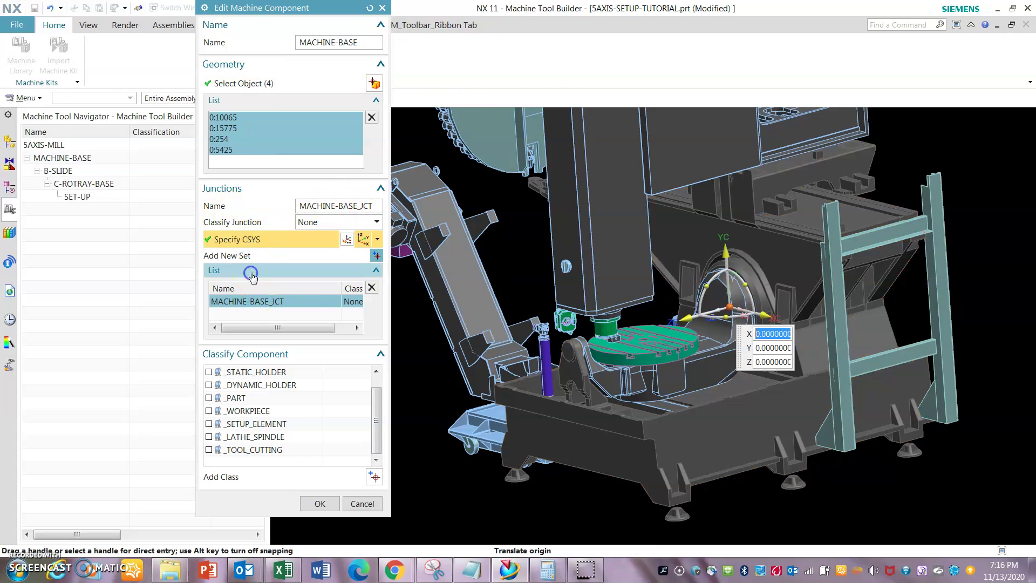
pyautogui.scroll(3, 641, 292)
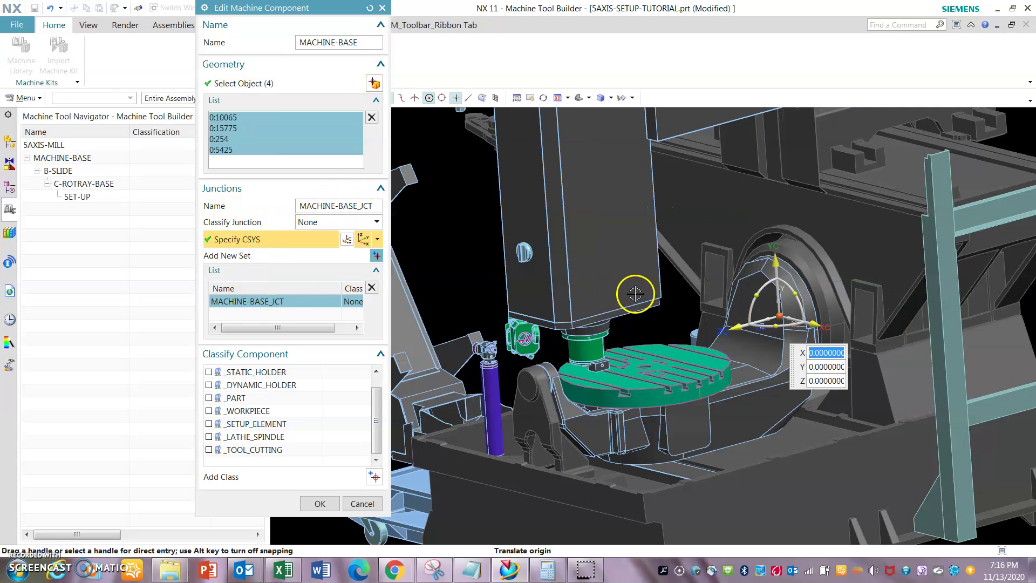
pyautogui.moveTo(635, 294)
pyautogui.mouseDown()
pyautogui.moveTo(654, 357)
pyautogui.moveTo(686, 315)
pyautogui.mouseUp()
pyautogui.scroll(-1, 686, 315)
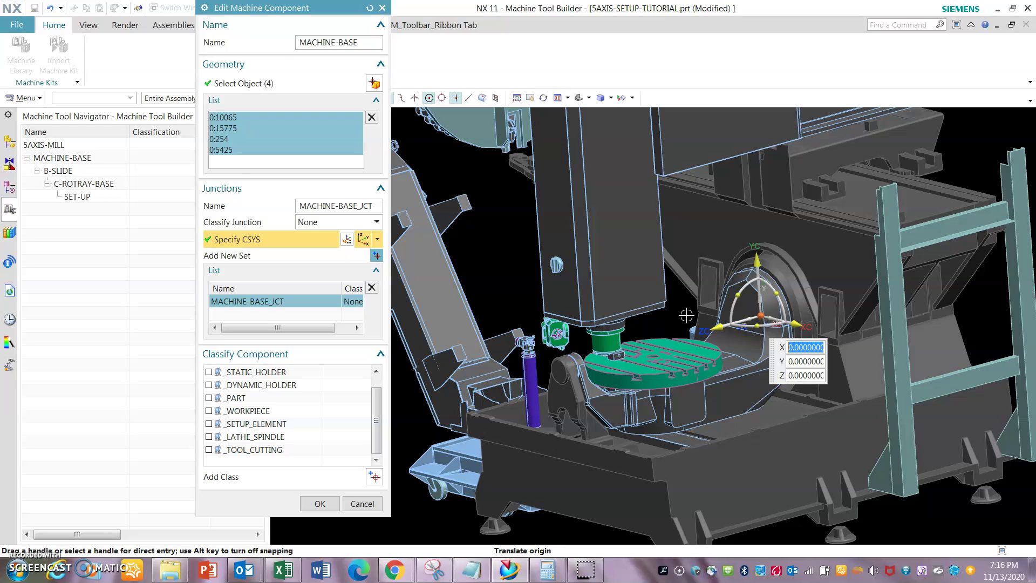
pyautogui.scroll(1, 687, 313)
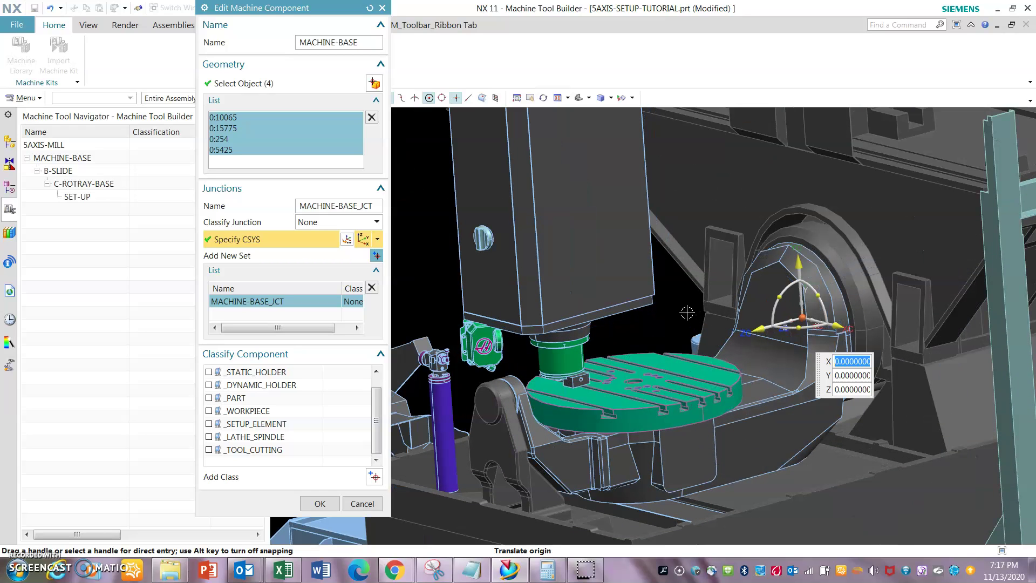
# Try realigning the junction coordinate system's ZC axis, and rotate it about YC by 90° and 180°.
pyautogui.click(751, 330)
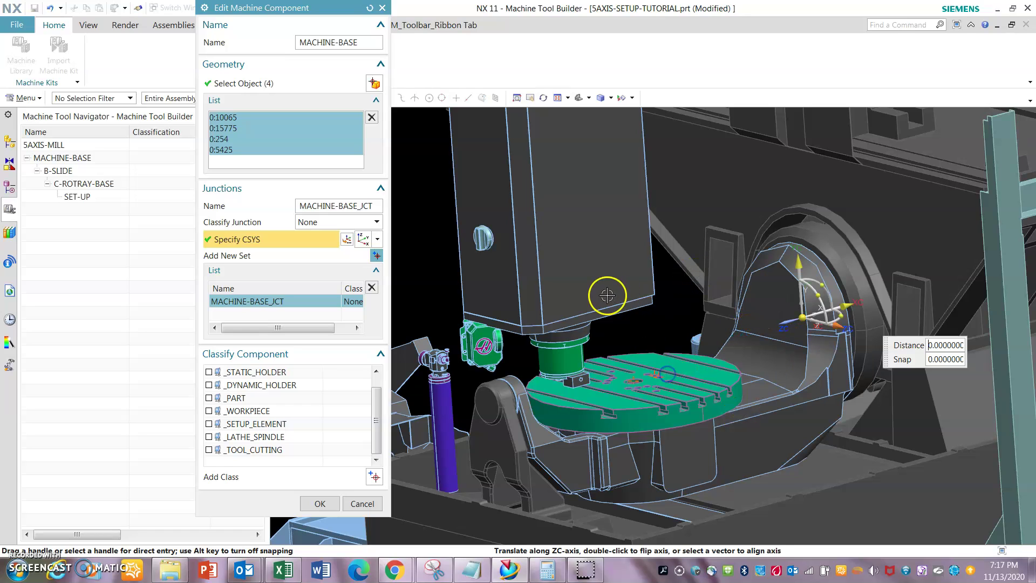
pyautogui.scroll(1, 635, 367)
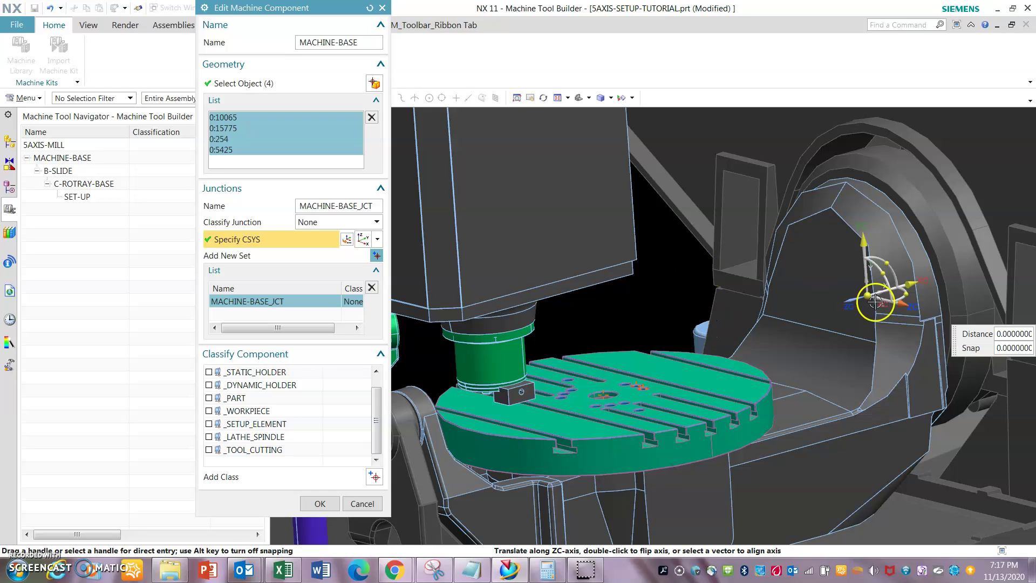
pyautogui.click(907, 292)
pyautogui.write('90.')
pyautogui.press('Return')
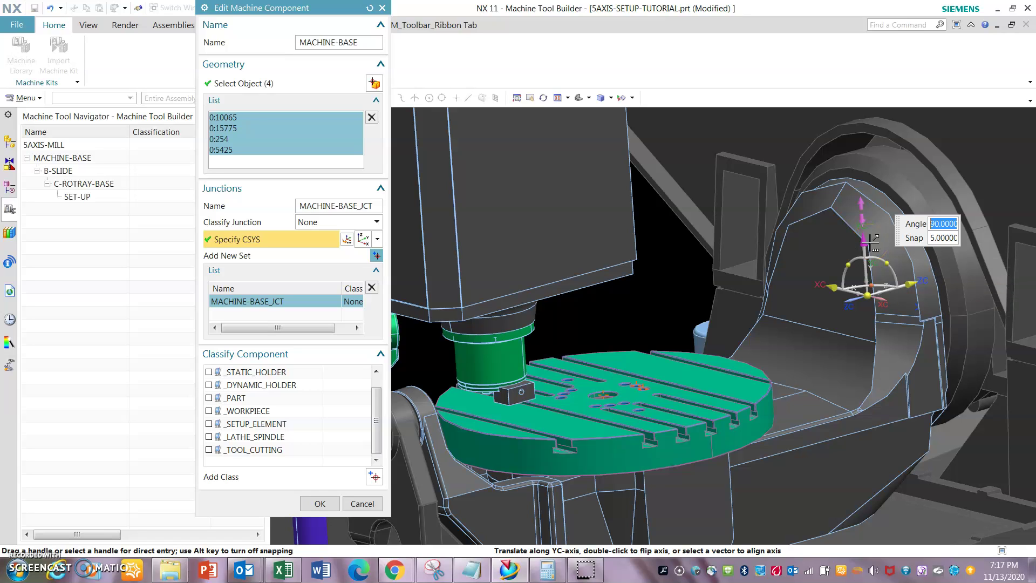
pyautogui.write('180.')
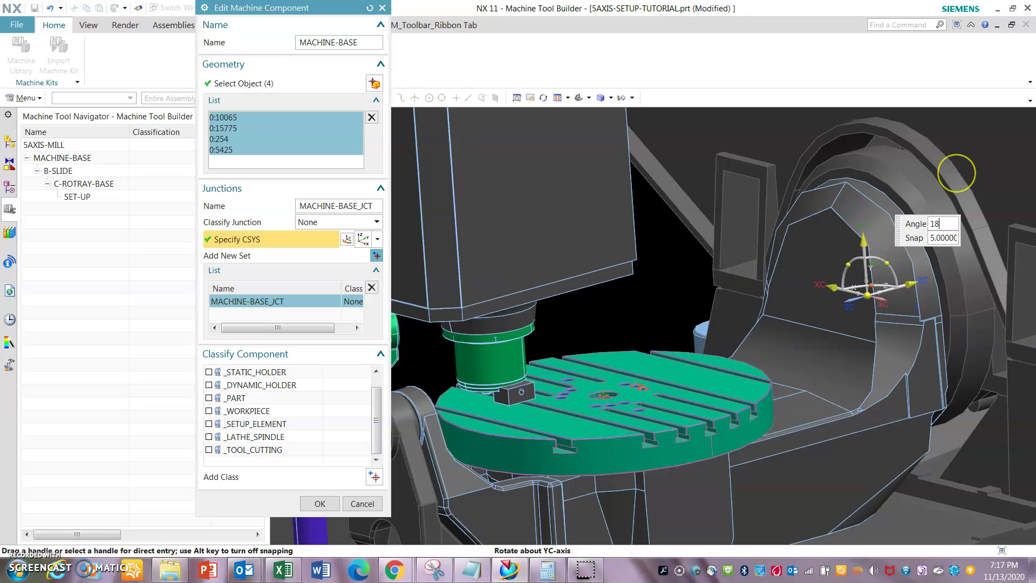
pyautogui.press('Return')
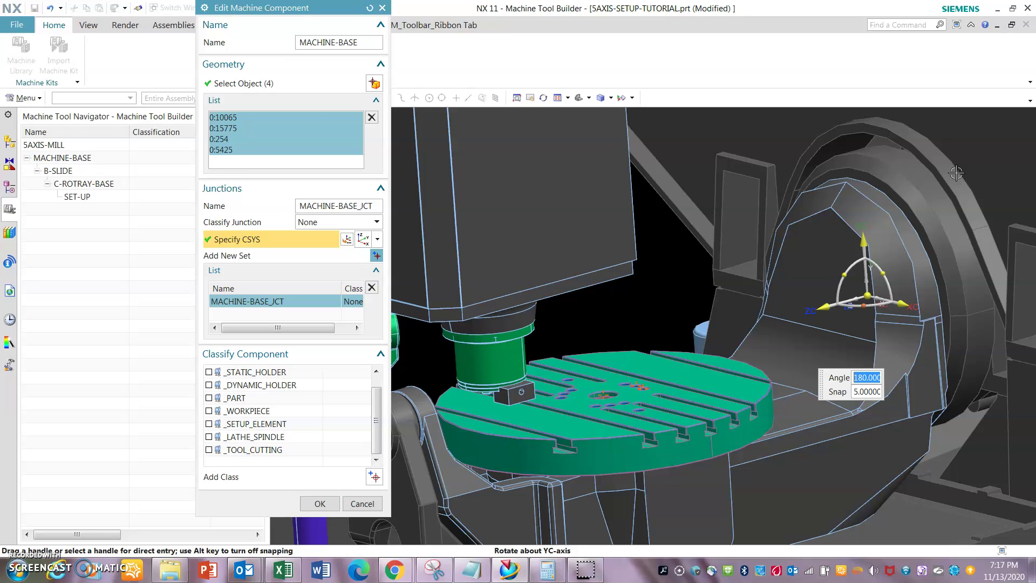
# Rotate the MACHINE-BASE_JCT coordinate system about its XC axis by 90° and a further 180° so ZC points up.
pyautogui.click(844, 268)
pyautogui.write('90.0')
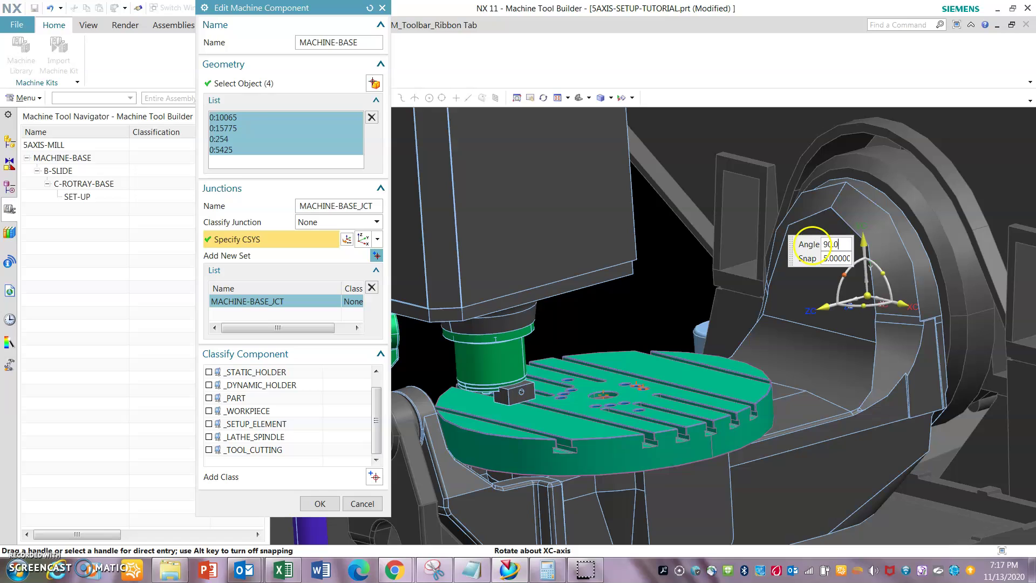
pyautogui.press('Return')
pyautogui.write('1')
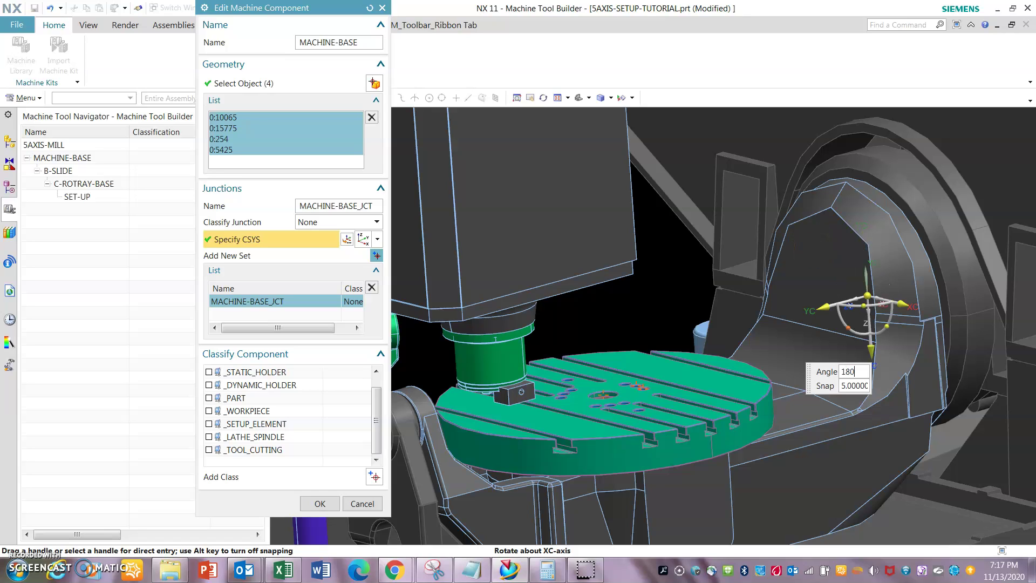
pyautogui.write('80')
pyautogui.press('Return')
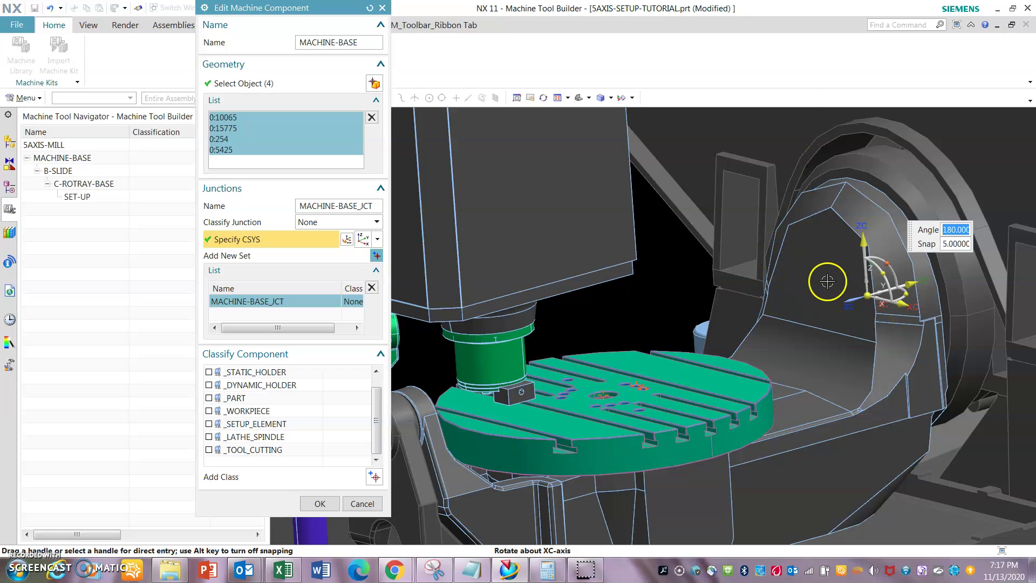
# Move the junction coordinate system's origin to the centre of the round table's central bore.
pyautogui.scroll(-2, 827, 280)
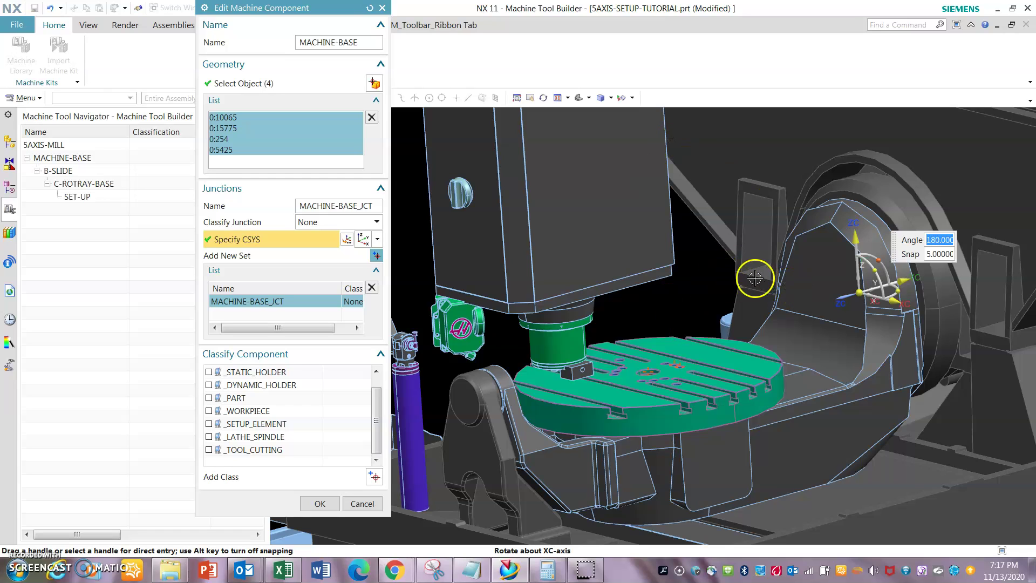
pyautogui.scroll(2, 760, 278)
pyautogui.click(917, 300)
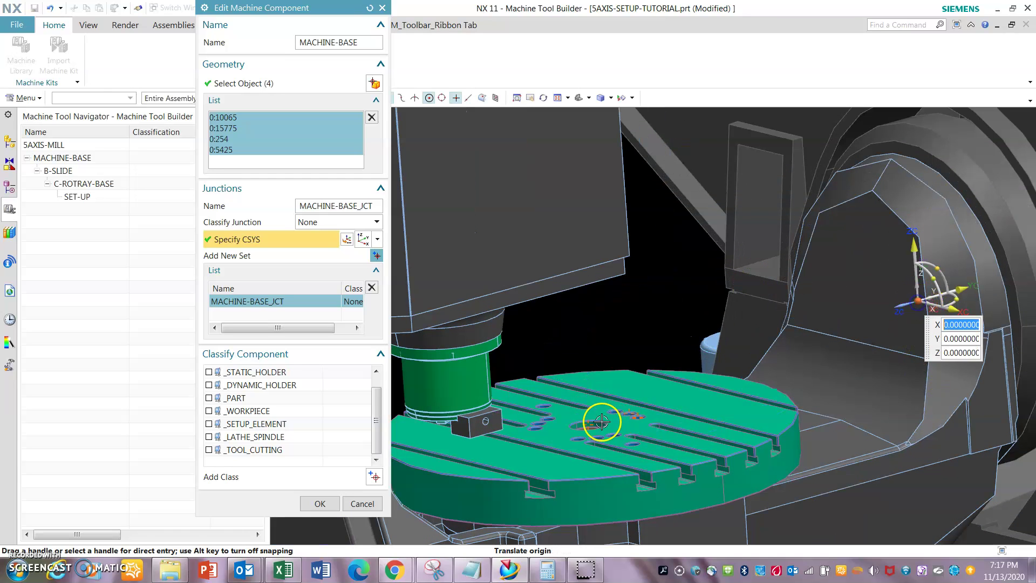
pyautogui.scroll(2, 603, 421)
pyautogui.click(594, 431)
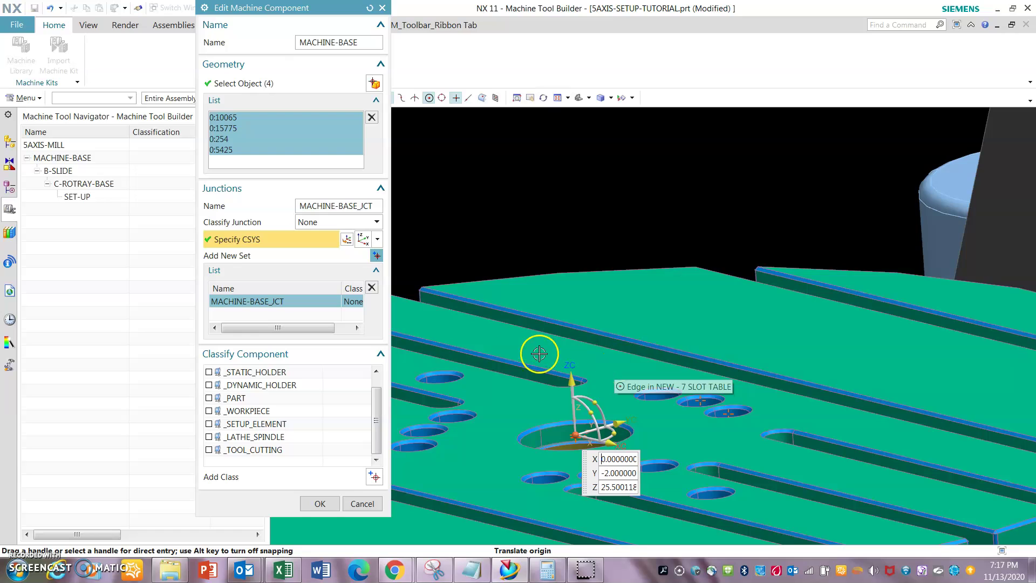
# Offset the junction coordinate system 29 along its ZC axis above the table and apply the MACHINE-BASE edit.
pyautogui.scroll(-3, 749, 287)
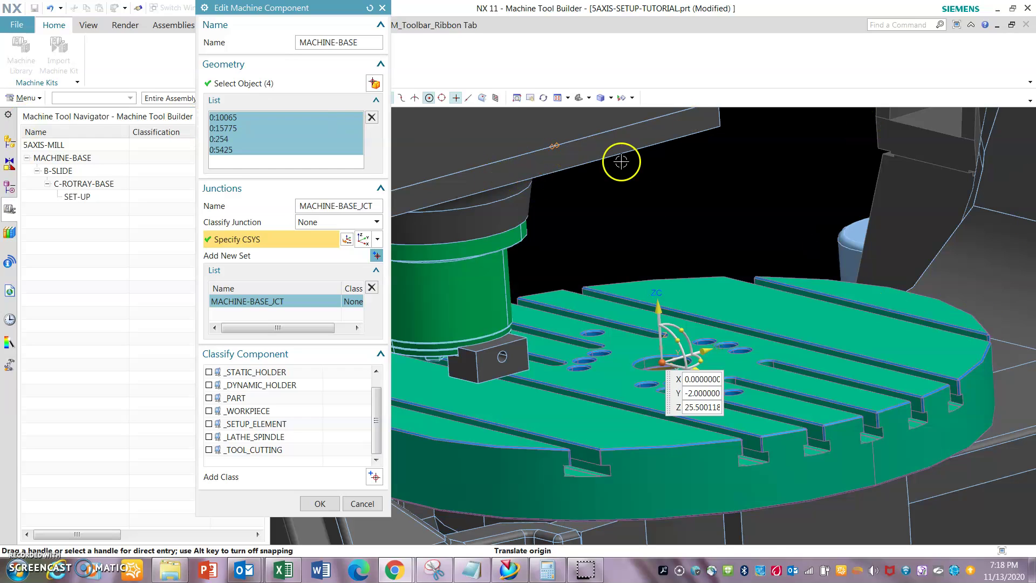
pyautogui.click(658, 307)
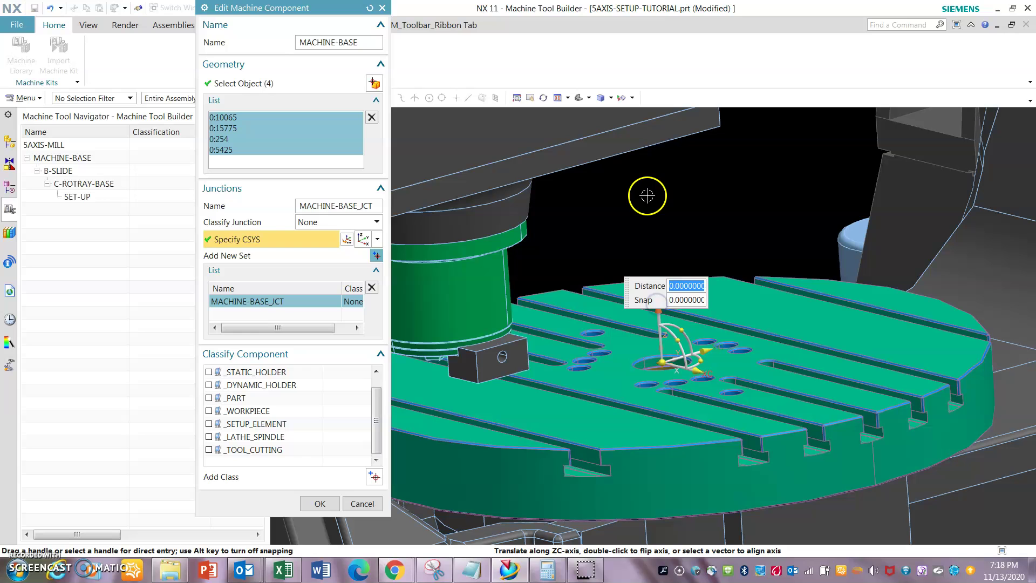
pyautogui.write('29')
pyautogui.press('Return')
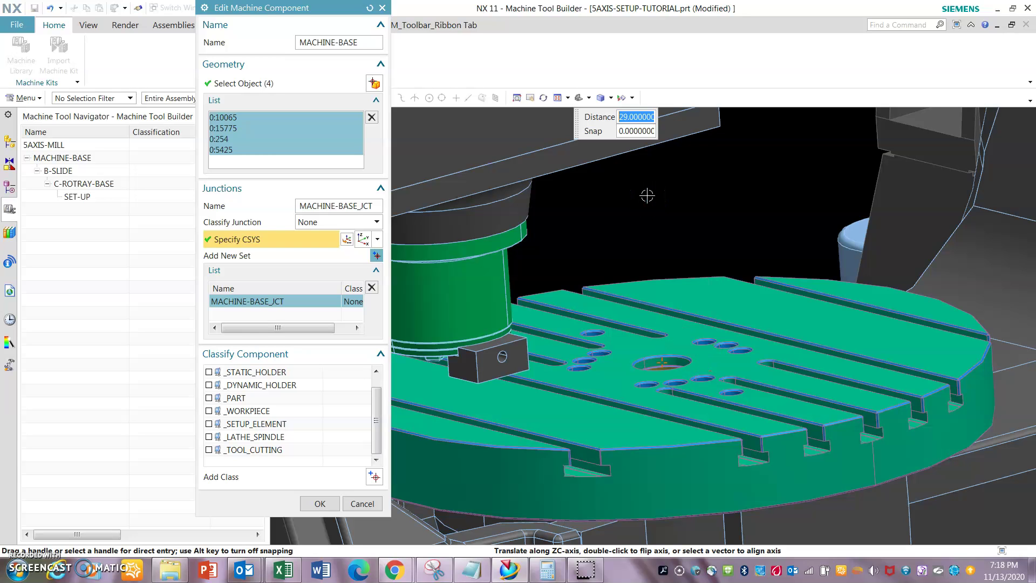
pyautogui.scroll(-5, 659, 358)
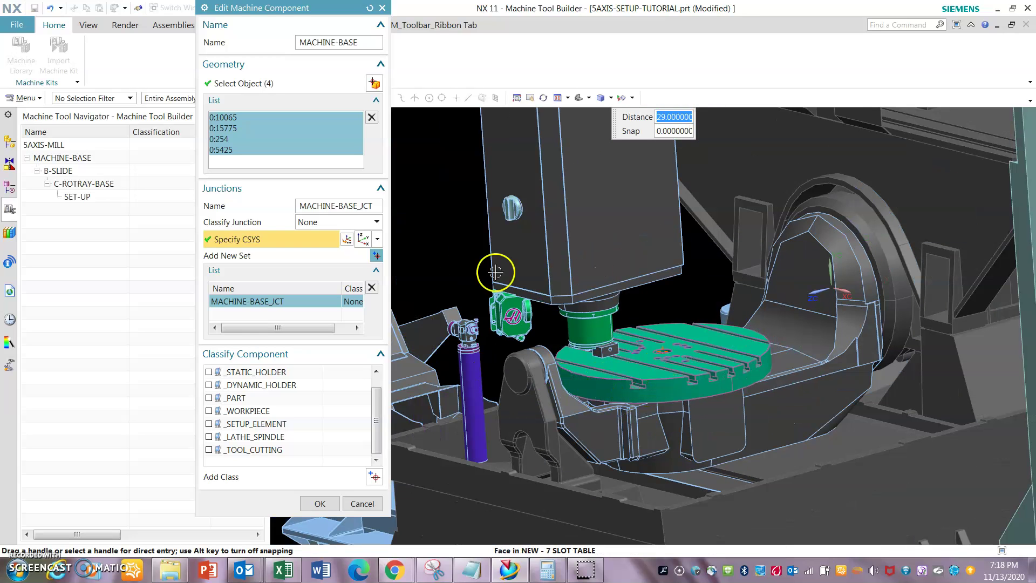
pyautogui.scroll(-2, 653, 332)
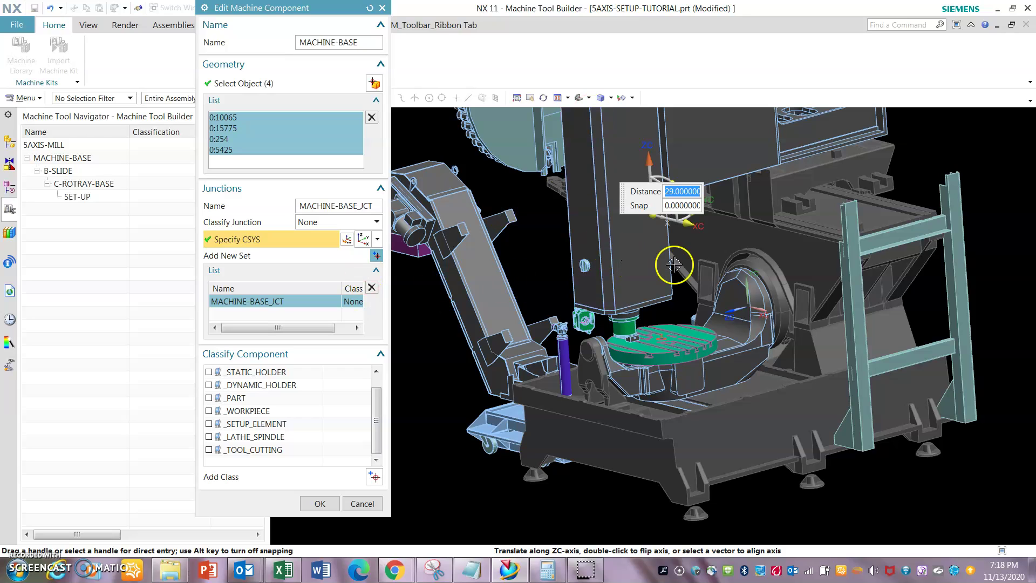
pyautogui.click(321, 505)
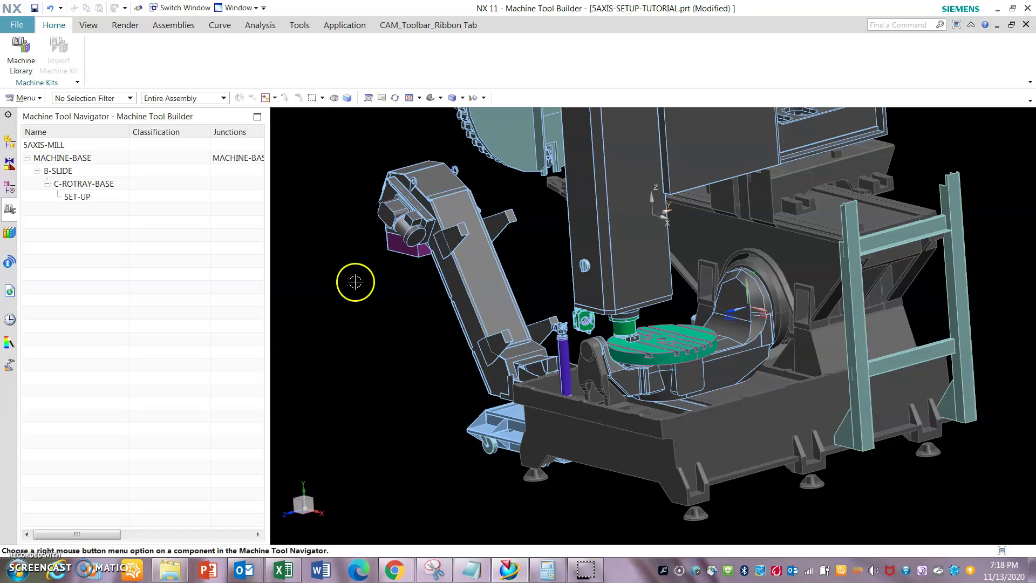
# Widen the Machine Tool Navigator to show the full junction name and the Axis Name column.
pyautogui.moveTo(272, 253); pyautogui.dragTo(391, 230)
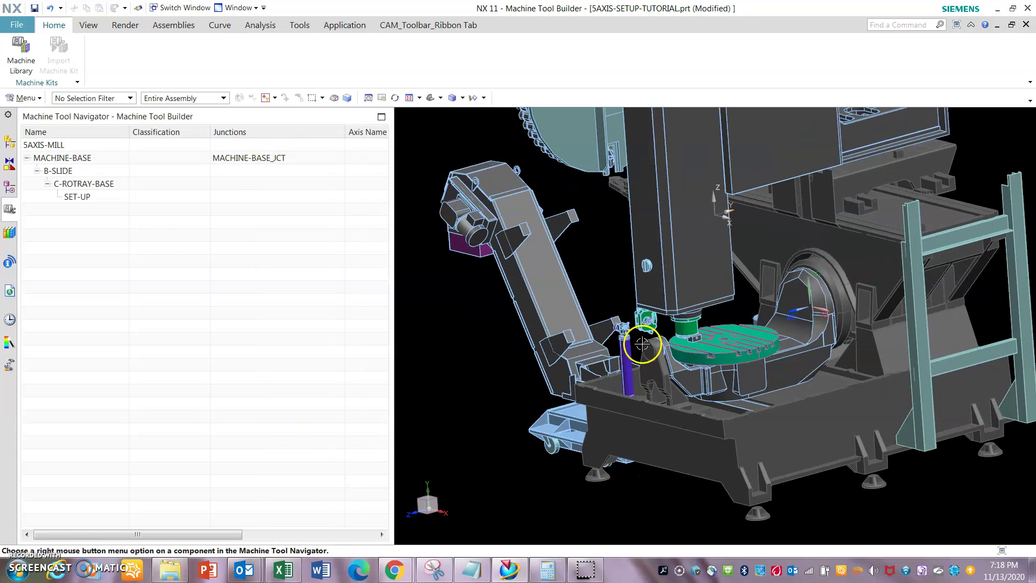
pyautogui.scroll(2, 639, 340)
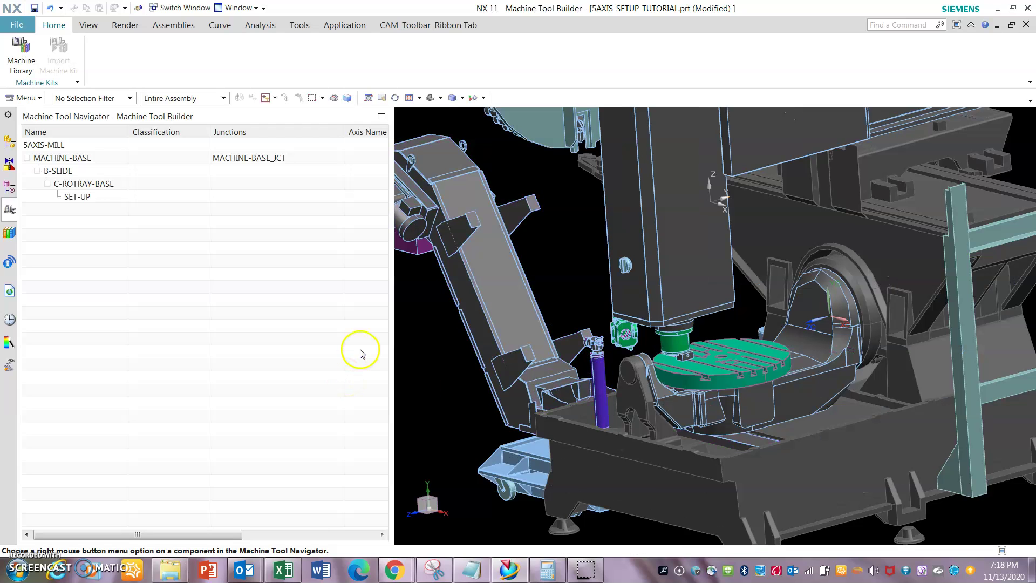
# Edit the MACHINE-BASE machine component and add a second junction to it.
pyautogui.rightClick(111, 158)
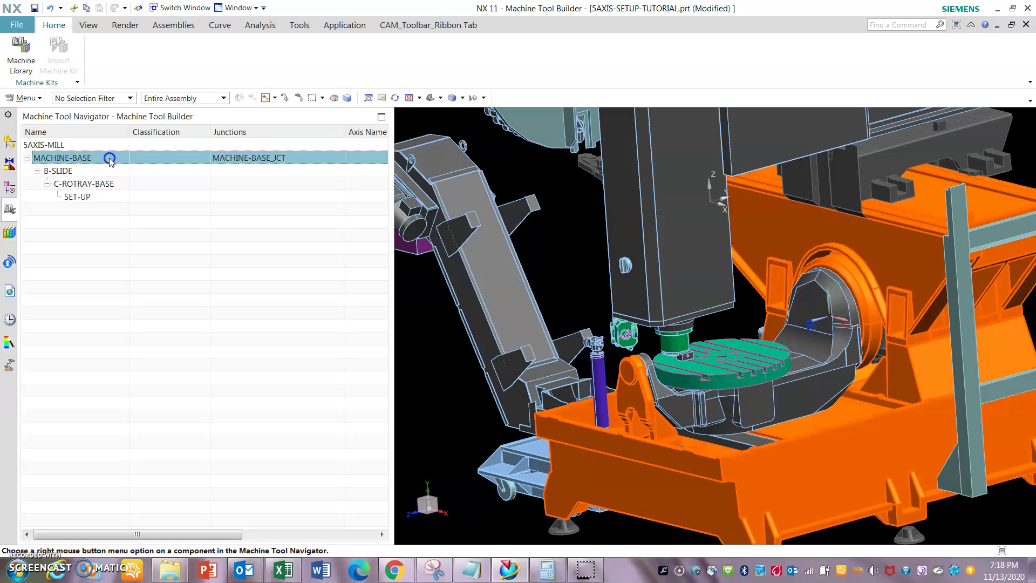
pyautogui.moveTo(137, 164)
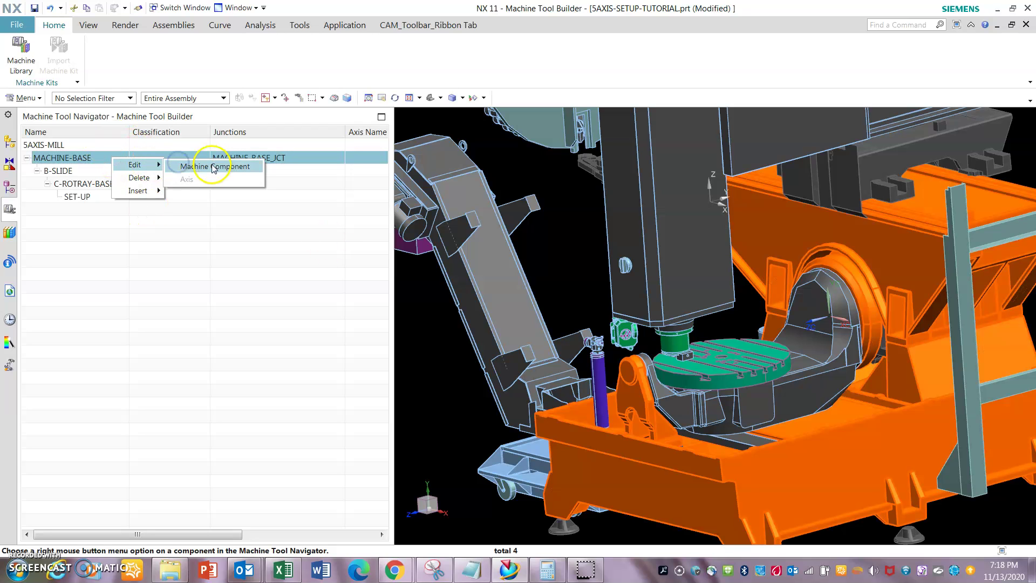
pyautogui.click(214, 165)
pyautogui.scroll(-3, 628, 349)
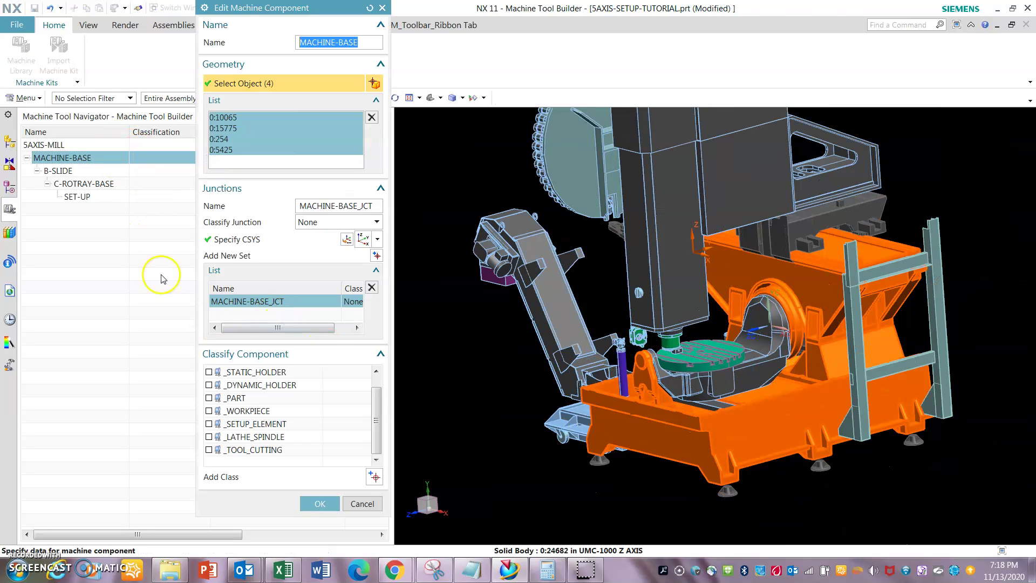
pyautogui.click(376, 256)
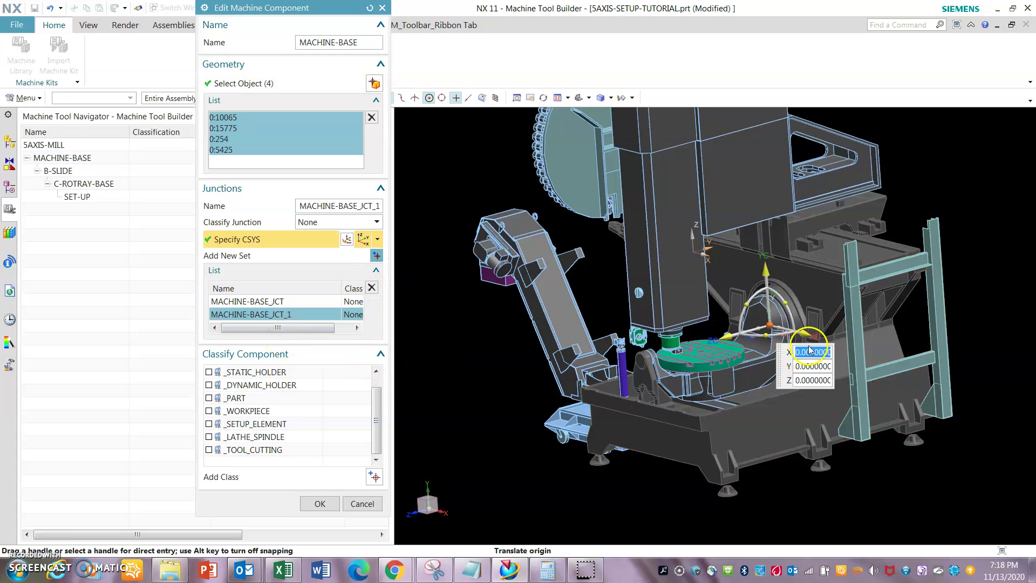
# Name the new junction B-AXIS-ROTARY and select the XC axis of its coordinate system for alignment.
pyautogui.scroll(2, 769, 324)
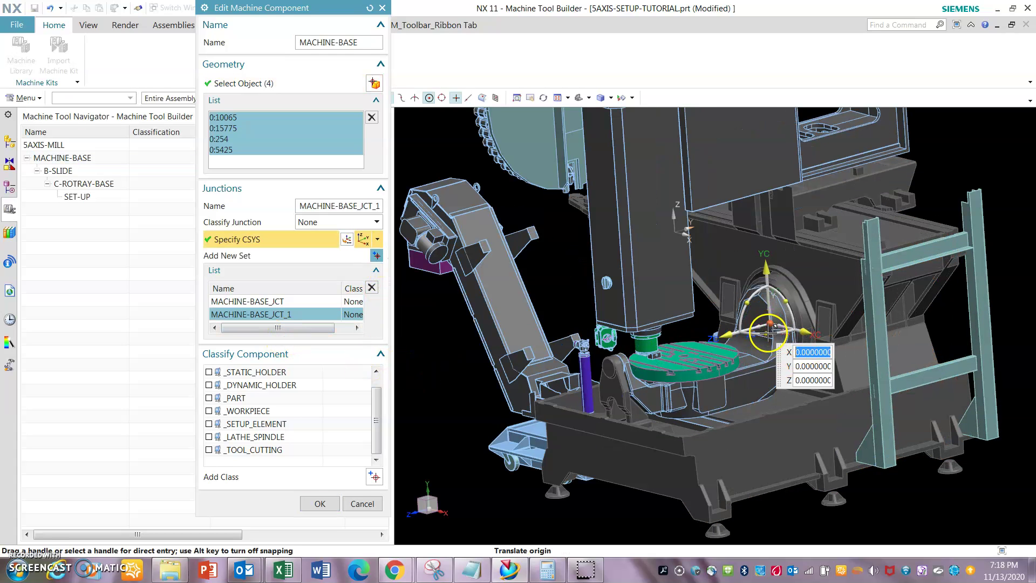
pyautogui.click(311, 206)
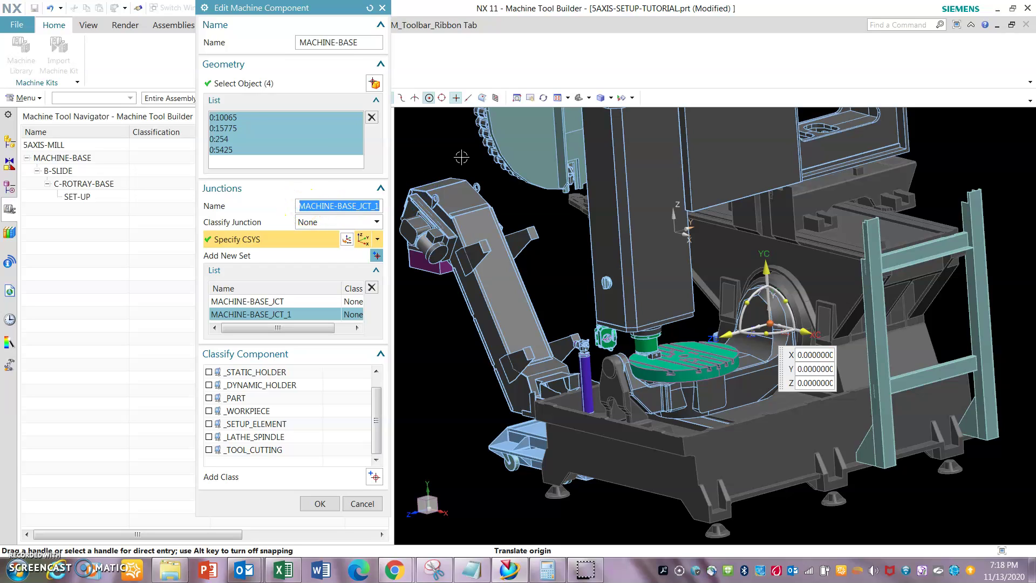
pyautogui.write('B-AXIS-ROTARY')
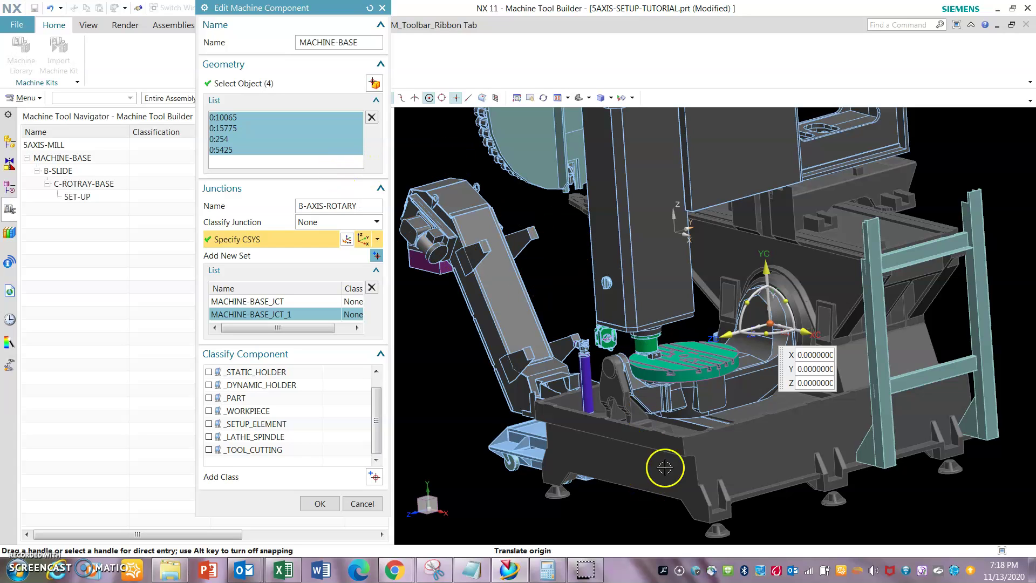
pyautogui.scroll(3, 698, 351)
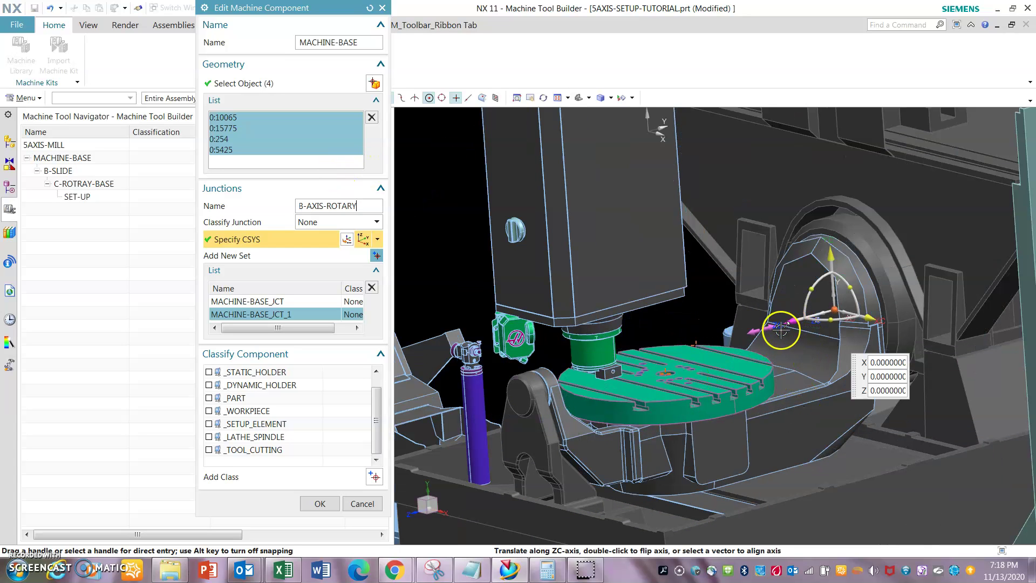
pyautogui.click(855, 316)
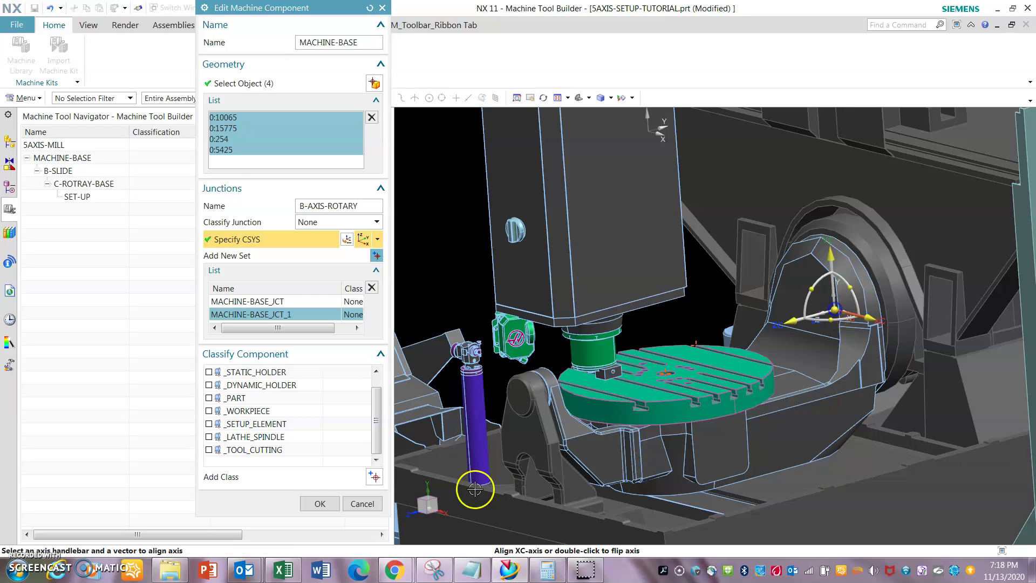
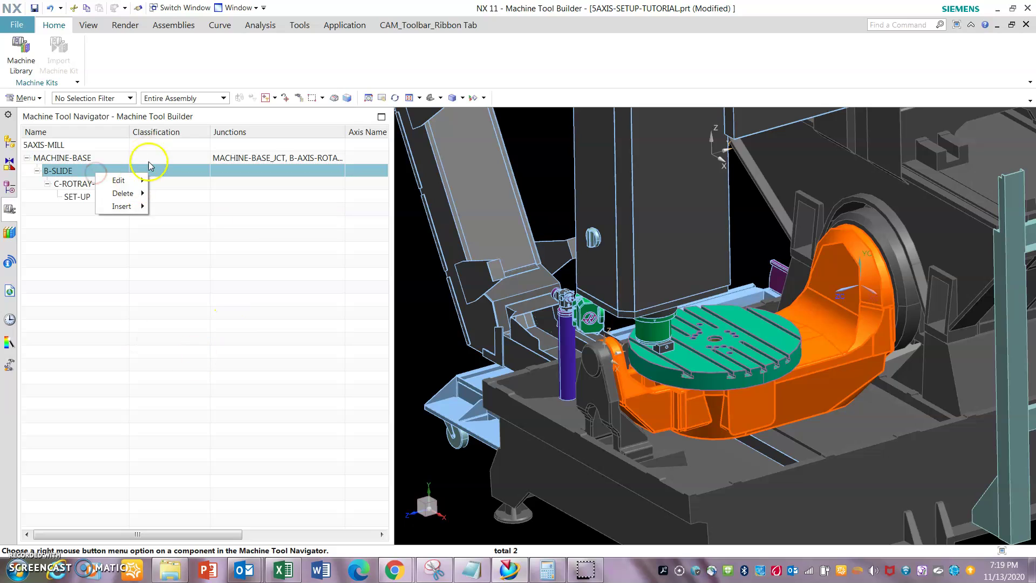
# Insert an axis named B-AXIS on the B-SLIDE component with its direction set to -Y.
pyautogui.moveTo(126, 183)
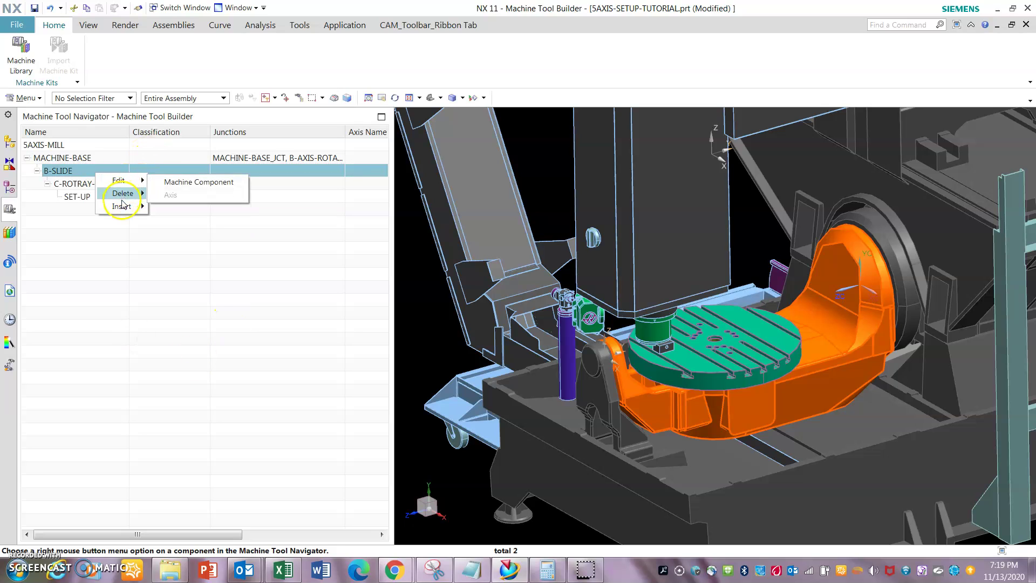
pyautogui.moveTo(123, 206)
pyautogui.click(190, 223)
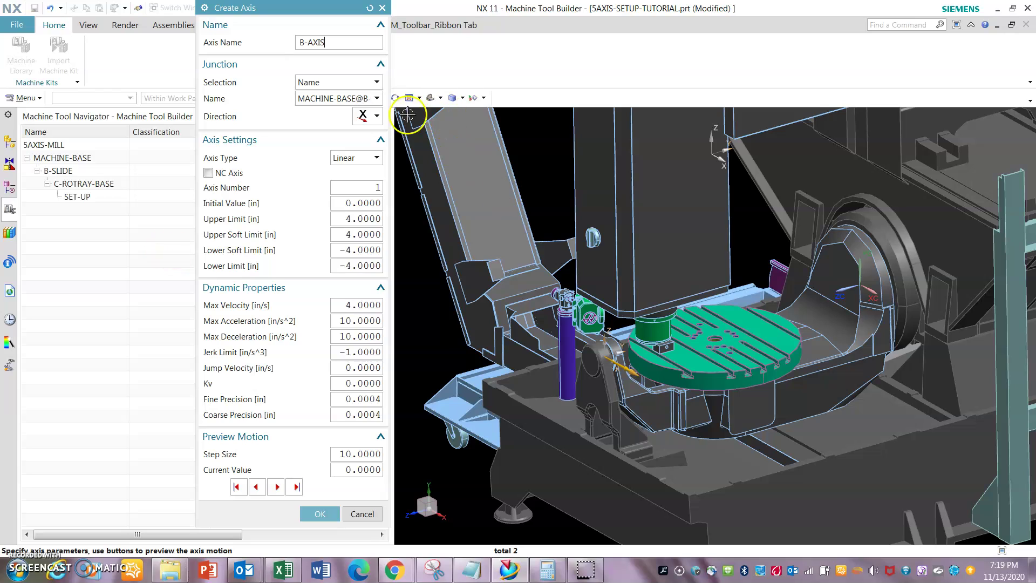
pyautogui.click(377, 117)
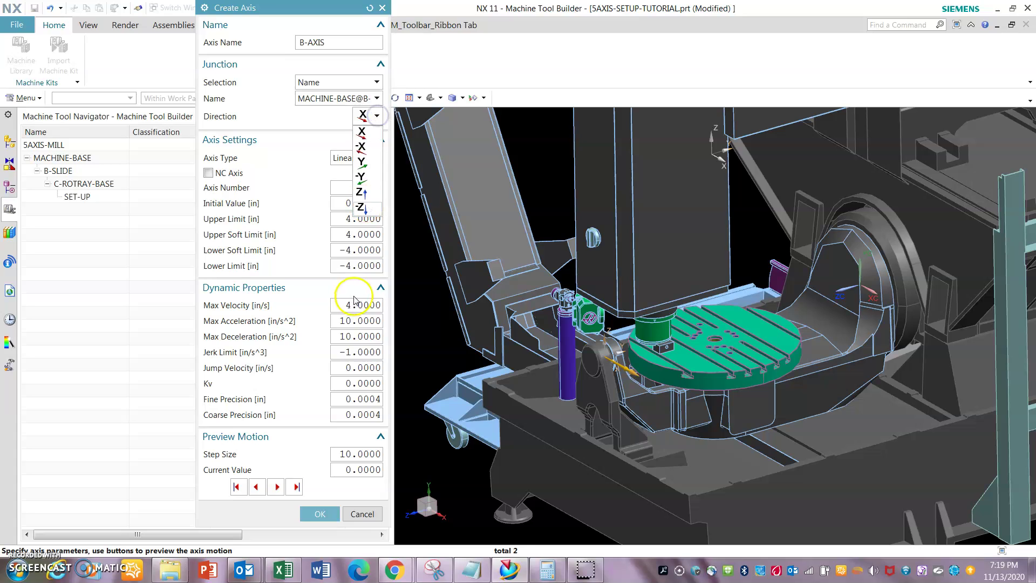
pyautogui.click(363, 177)
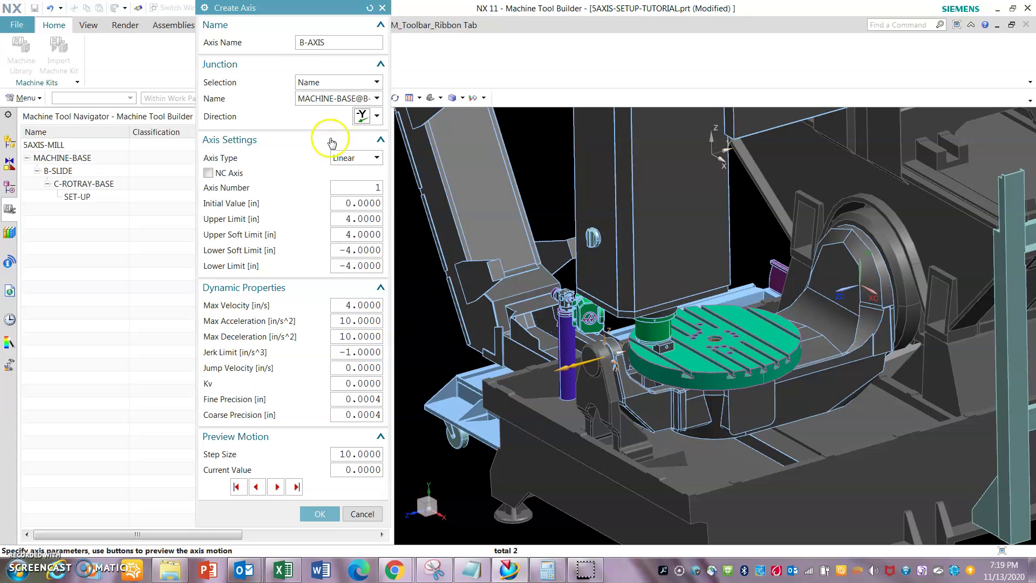
# Reference B-AXIS to the MACHINE-BASE@B-AXIS-ROTARY junction and set its axis type to Rotary.
pyautogui.click(364, 119)
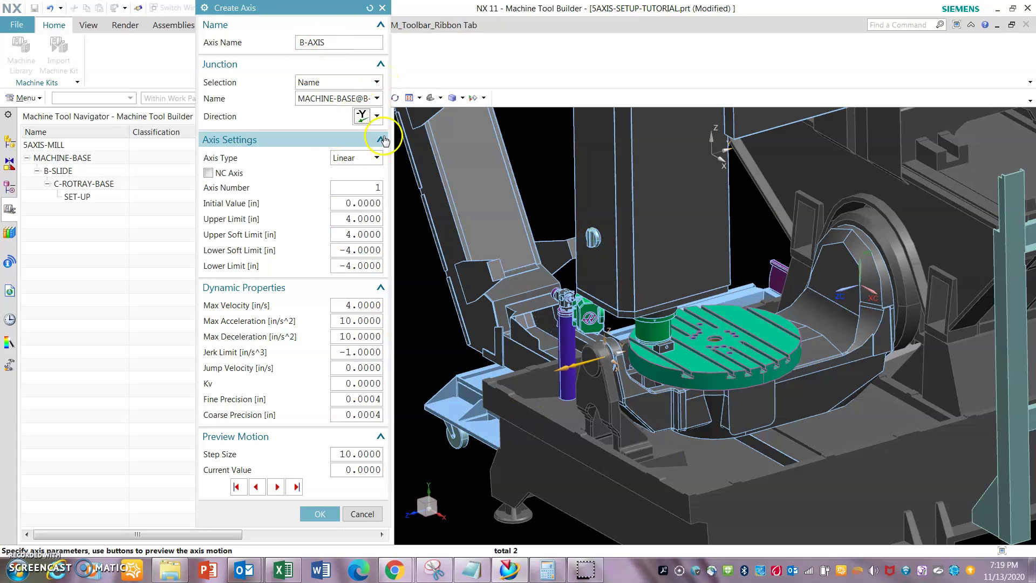
pyautogui.click(376, 99)
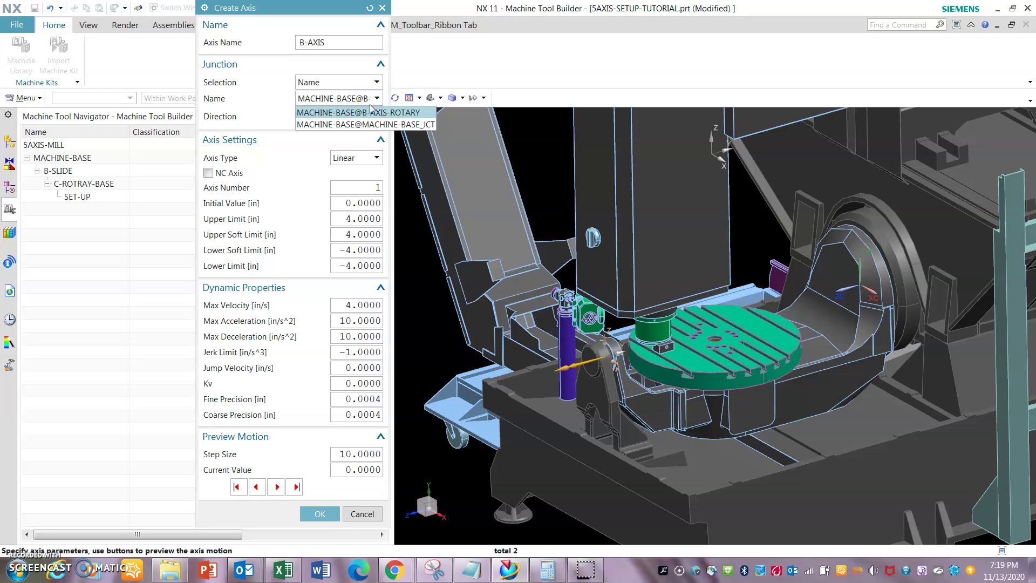
pyautogui.click(378, 113)
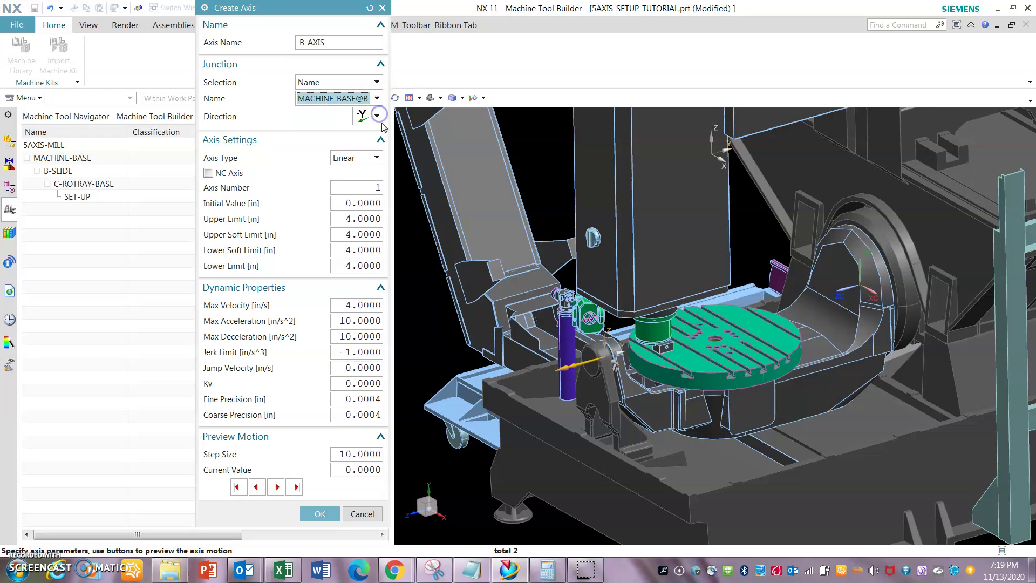
pyautogui.click(368, 158)
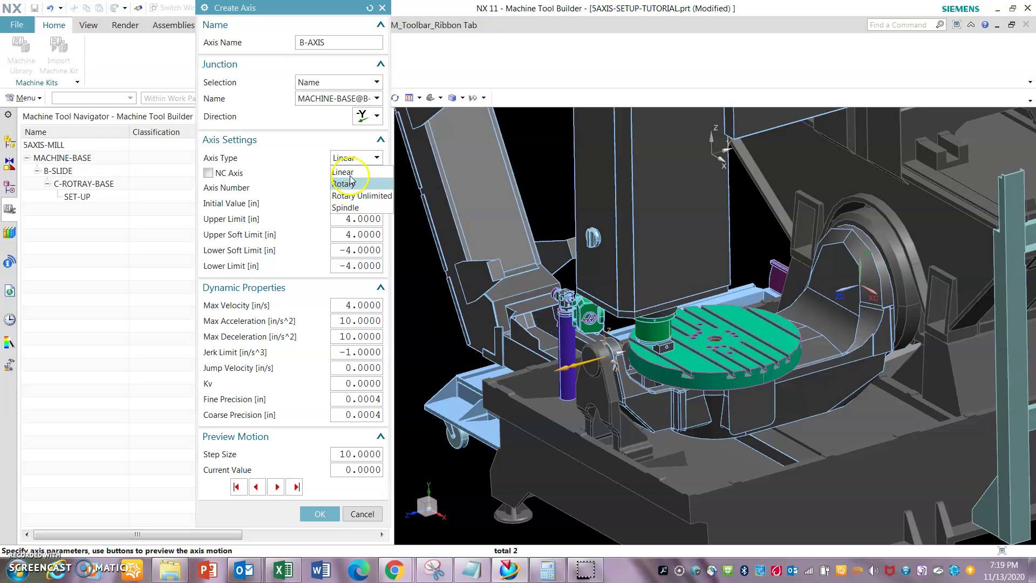
pyautogui.click(352, 184)
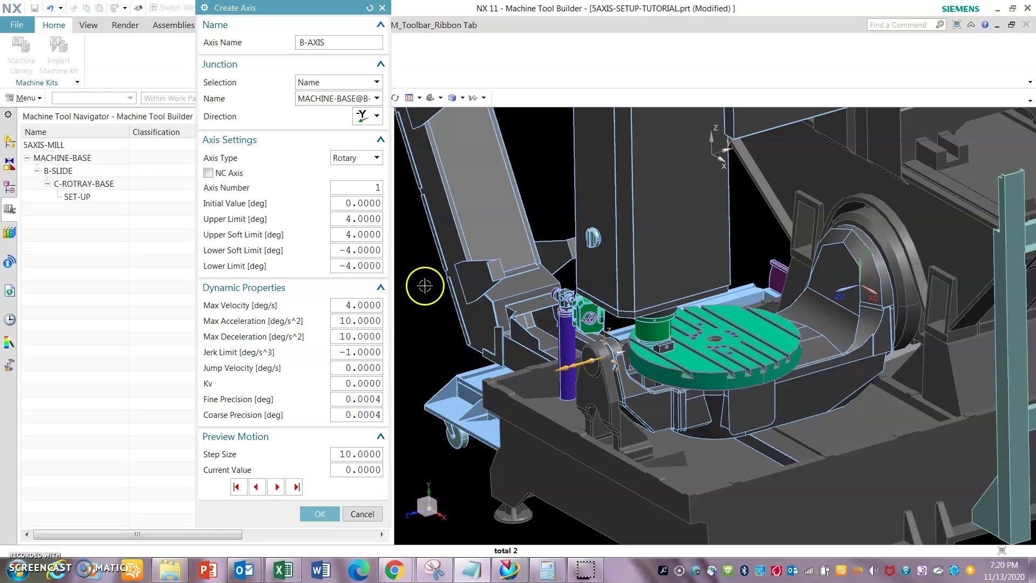
# Set both the upper limit and the upper soft limit of B-AXIS to 120°.
pyautogui.click(340, 219)
pyautogui.write('120.')
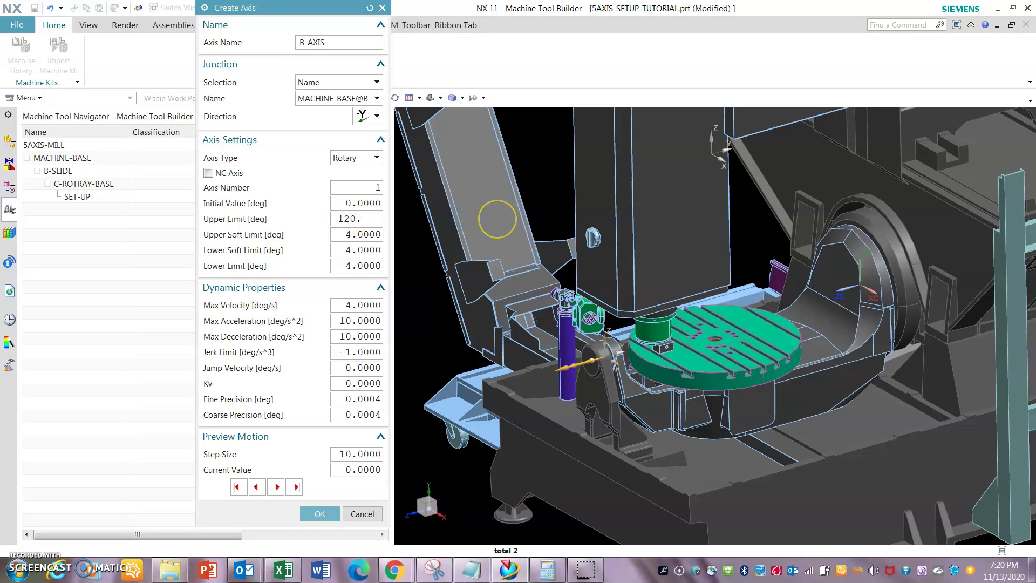
pyautogui.write('0')
pyautogui.press('Tab')
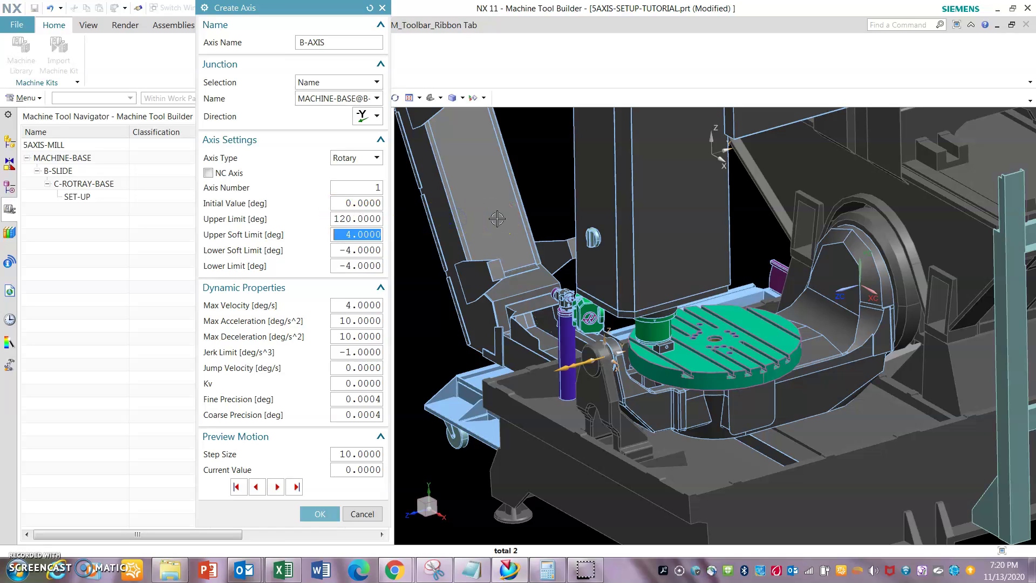
pyautogui.write('120.0')
pyautogui.press('Tab')
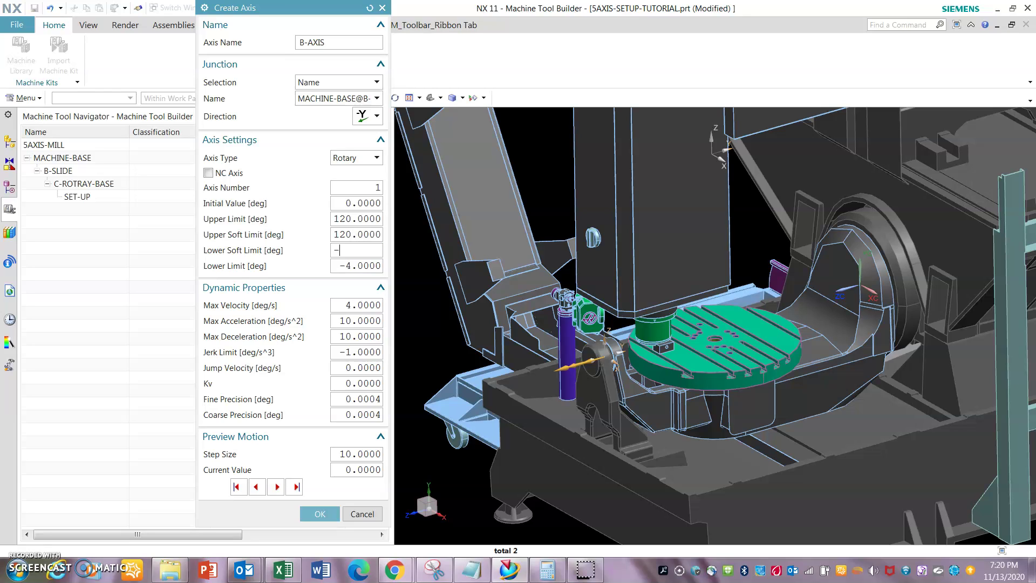
# Set the lower soft limit and the lower limit of B-AXIS to -35°.
pyautogui.press('Tab')
pyautogui.write('-')
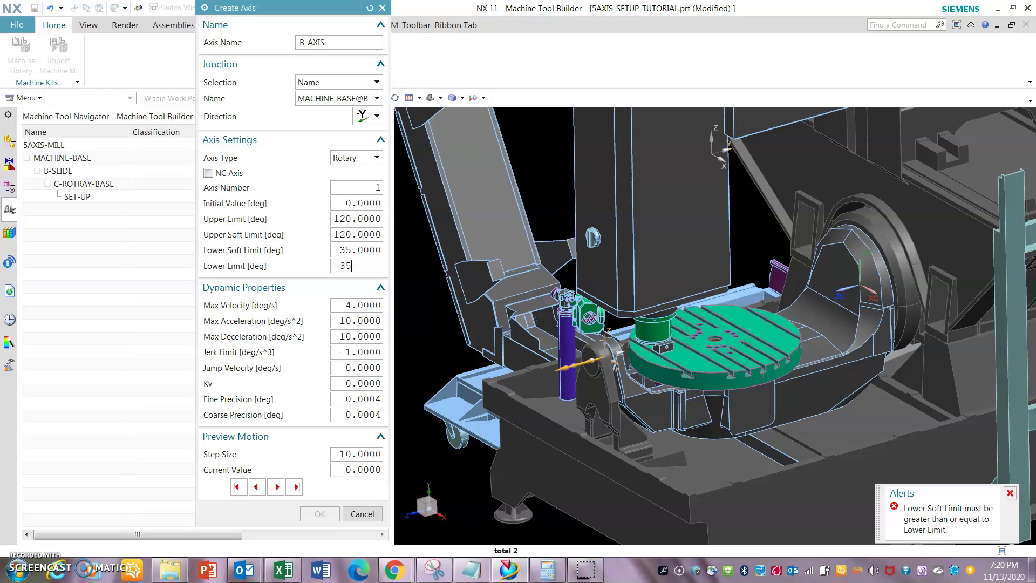
pyautogui.write('35.0')
pyautogui.press('Tab')
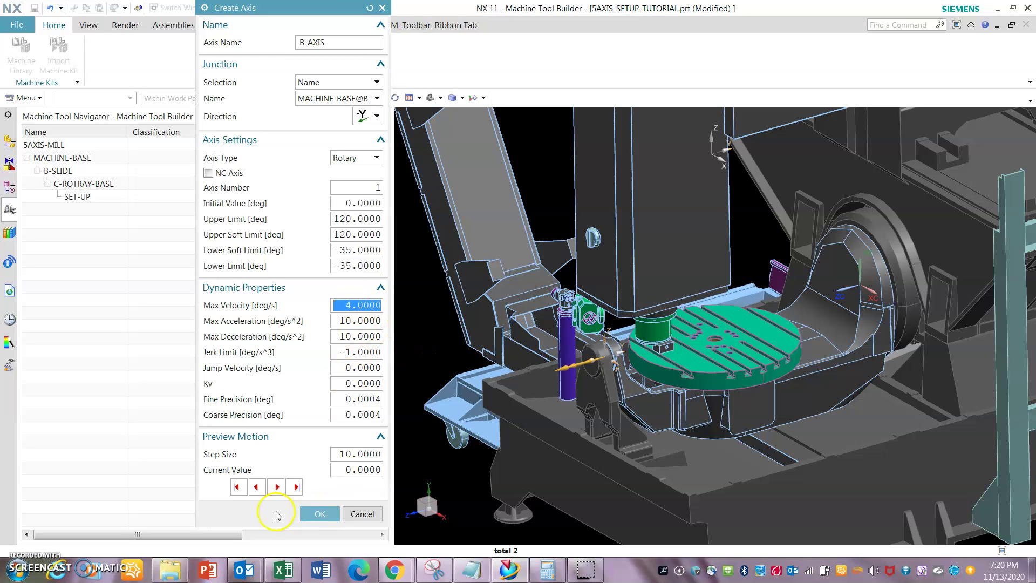
# Preview the B-AXIS motion forwards and backwards through its full range and create the axis.
pyautogui.click(278, 488)
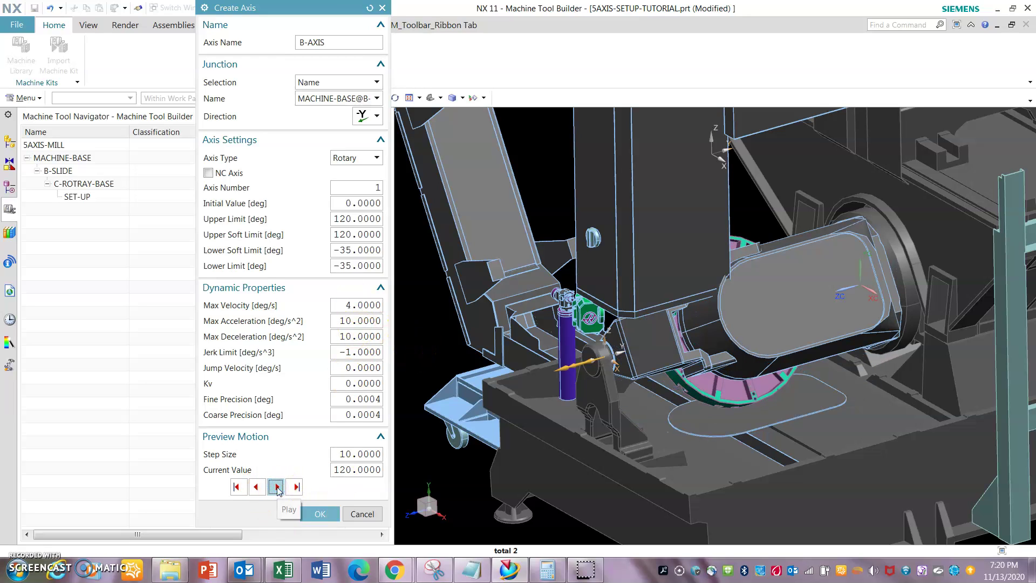
pyautogui.click(259, 487)
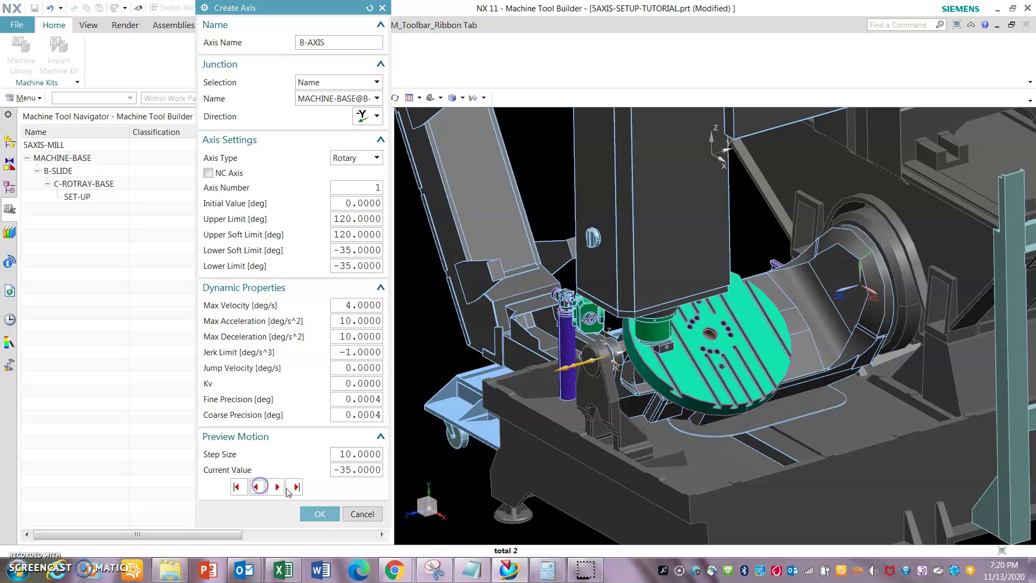
pyautogui.click(325, 514)
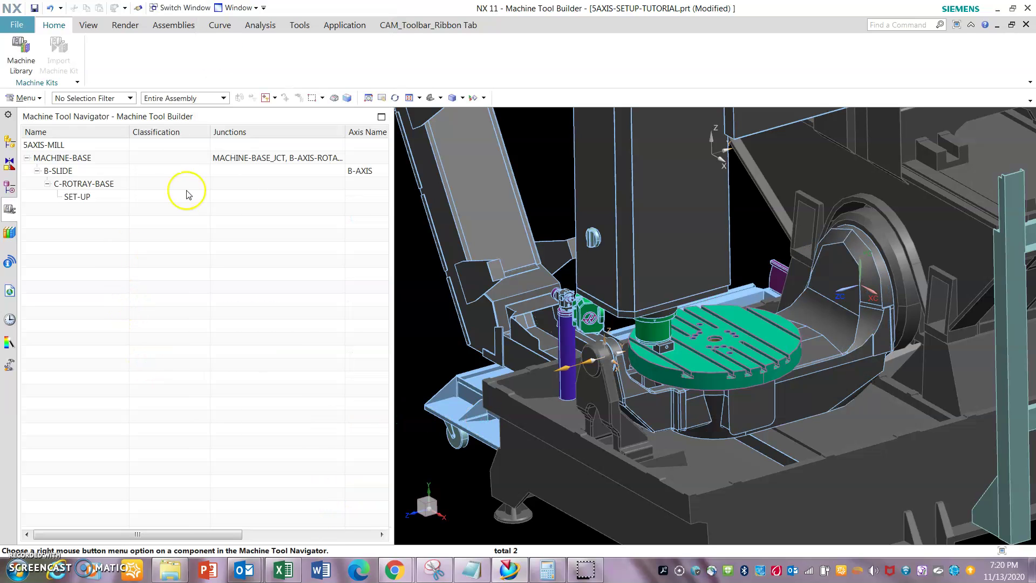
# Insert an axis named C-AXIS on C-ROTRAY-BASE, using the MACHINE-BASE@MACHINE-BASE_JCT junction and direction -Z.
pyautogui.click(104, 186)
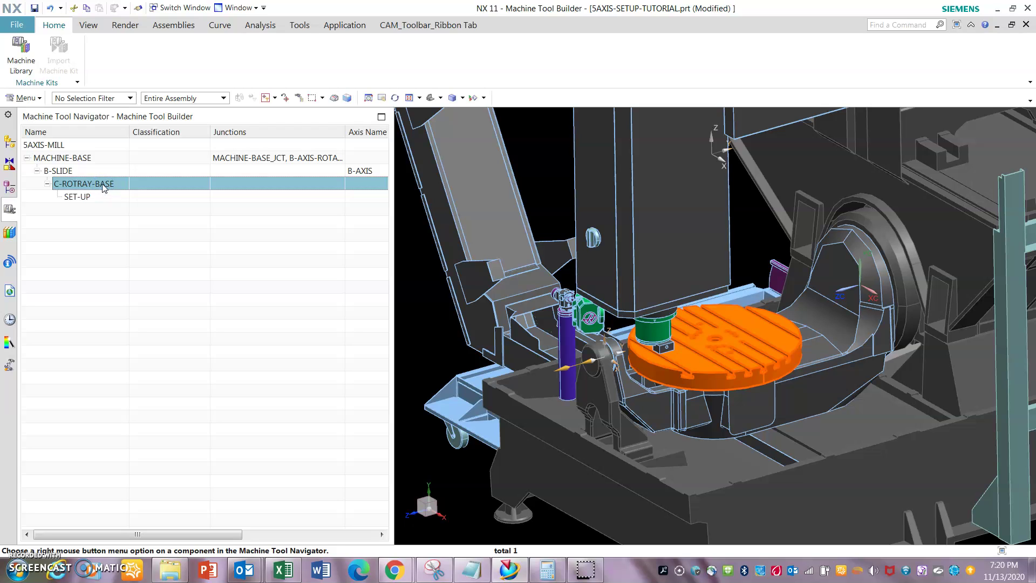
pyautogui.rightClick(104, 186)
pyautogui.moveTo(154, 215)
pyautogui.click(192, 231)
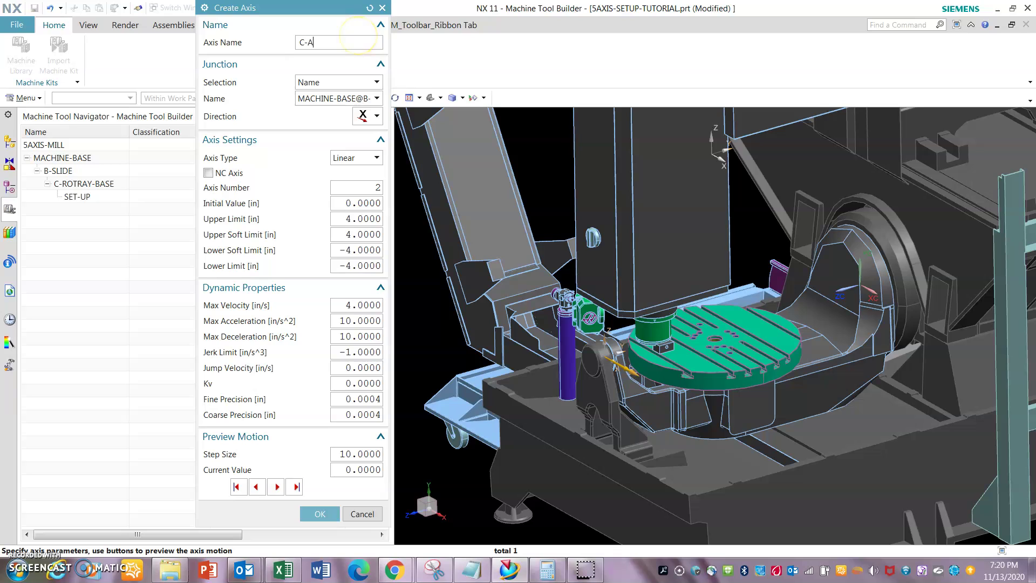
pyautogui.click(350, 98)
pyautogui.click(356, 124)
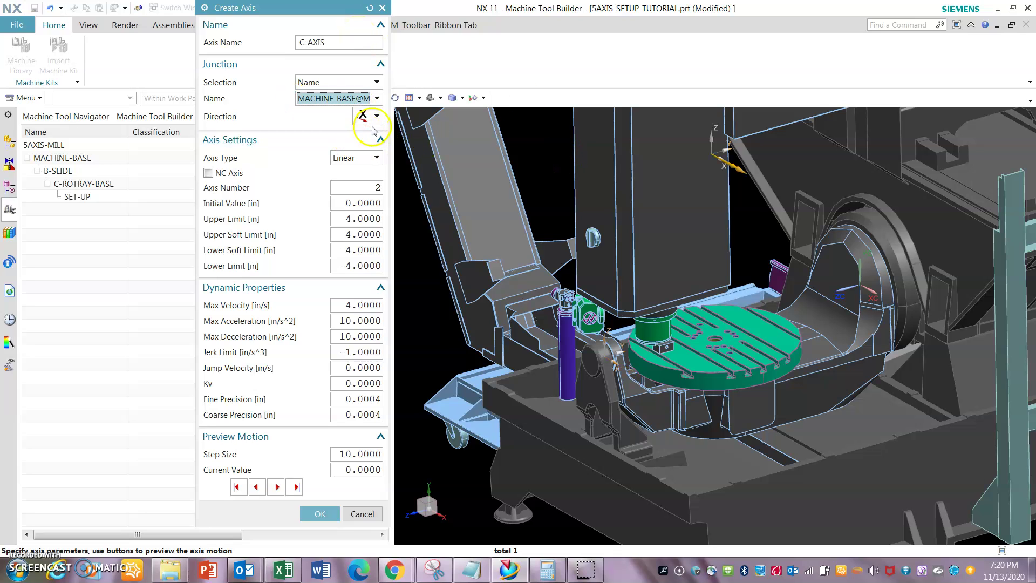
pyautogui.click(368, 115)
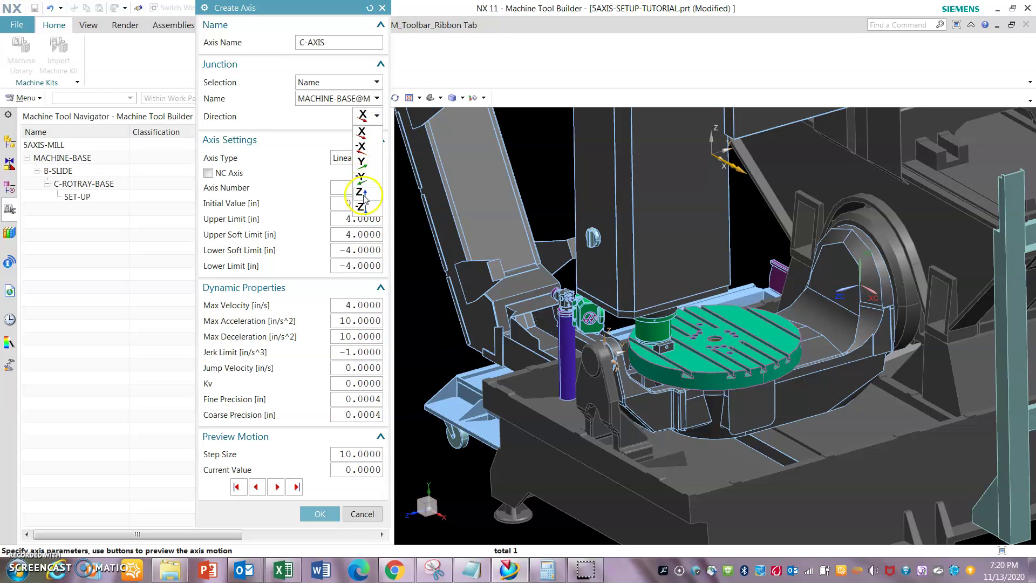
pyautogui.click(361, 207)
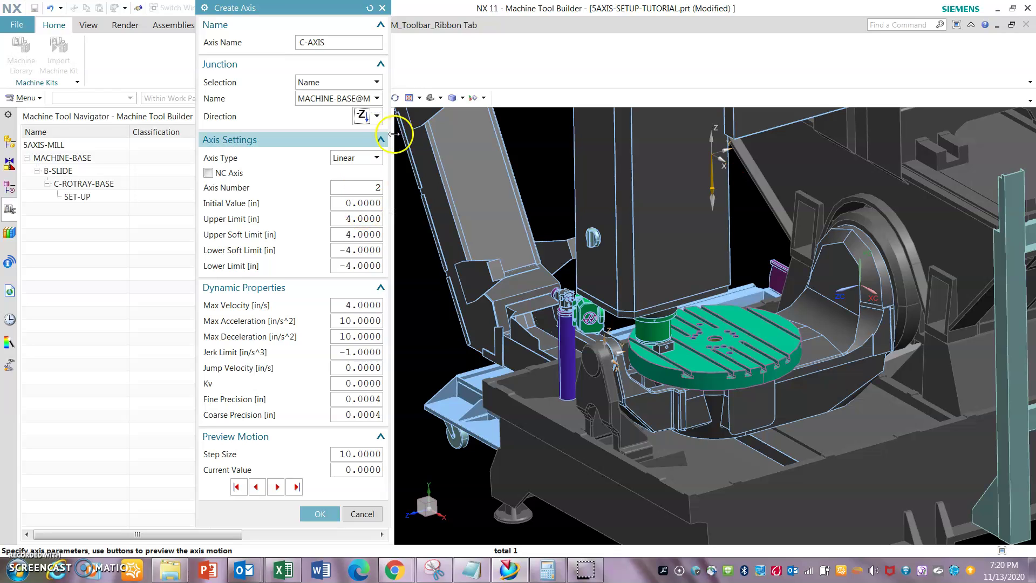
# Make C-AXIS a rotary axis with upper and upper soft limits of 360° and lower soft and lower limits of 0°.
pyautogui.click(356, 158)
pyautogui.click(350, 183)
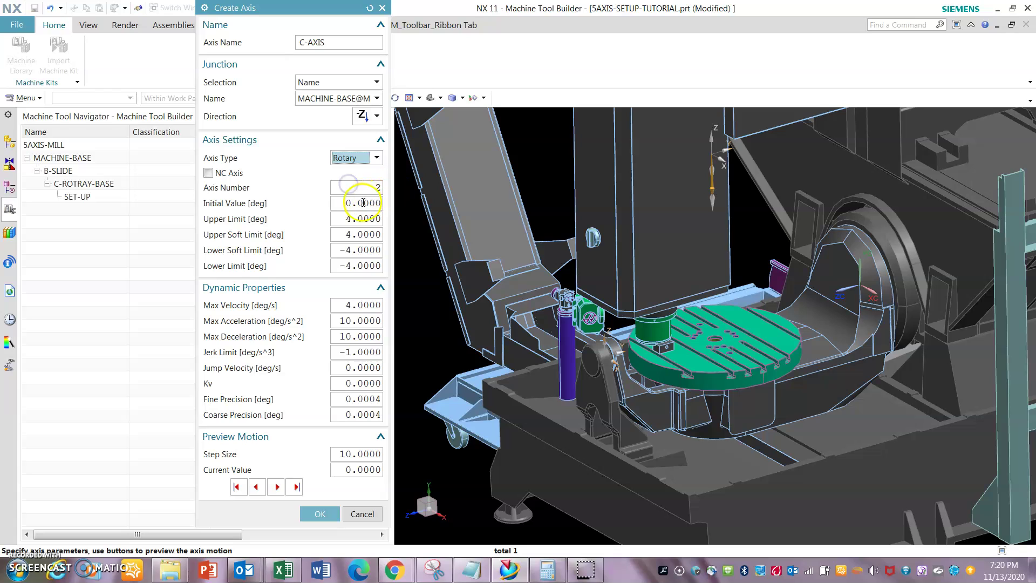
pyautogui.press('Tab')
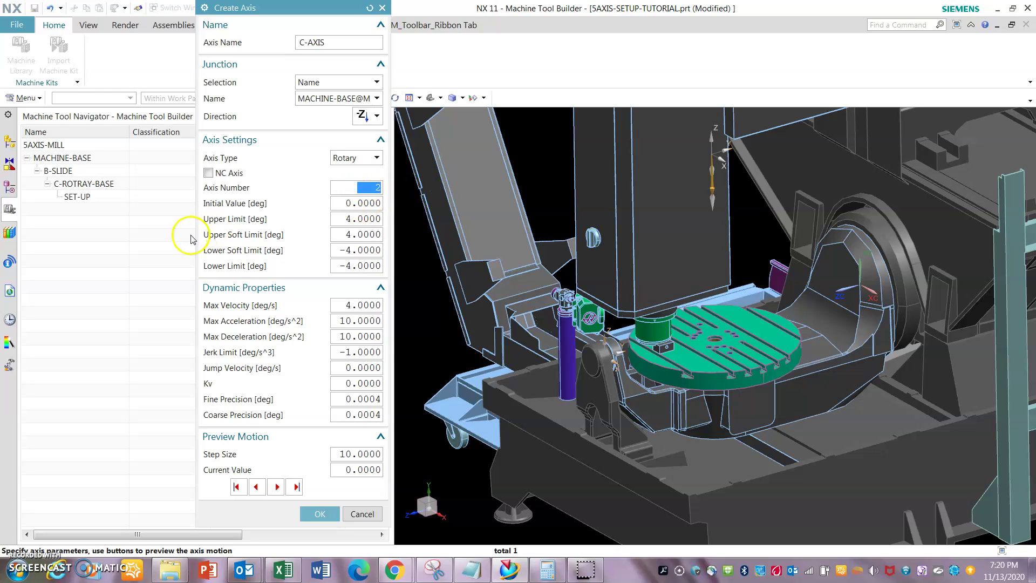
pyautogui.click(337, 219)
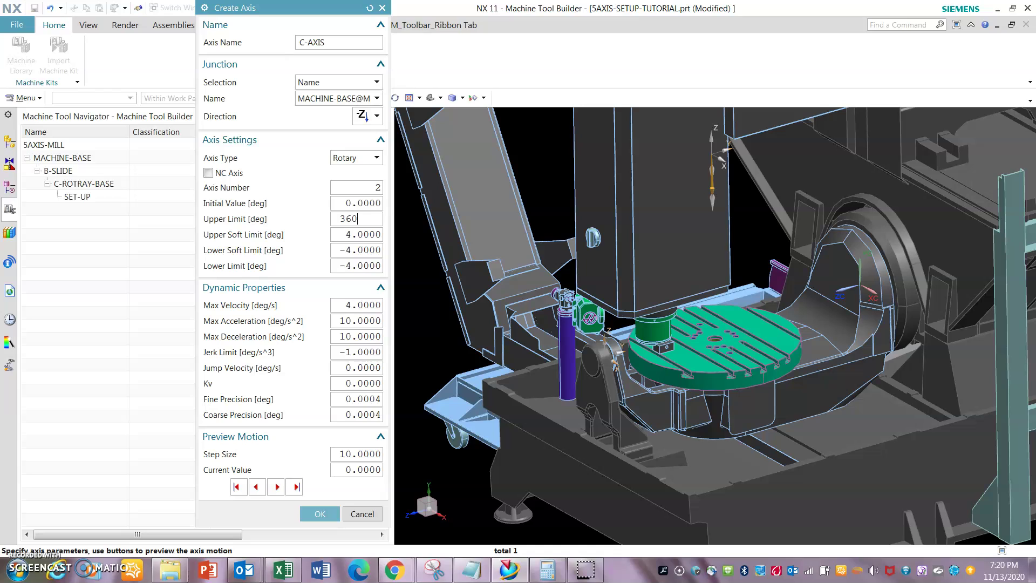
pyautogui.press('Tab')
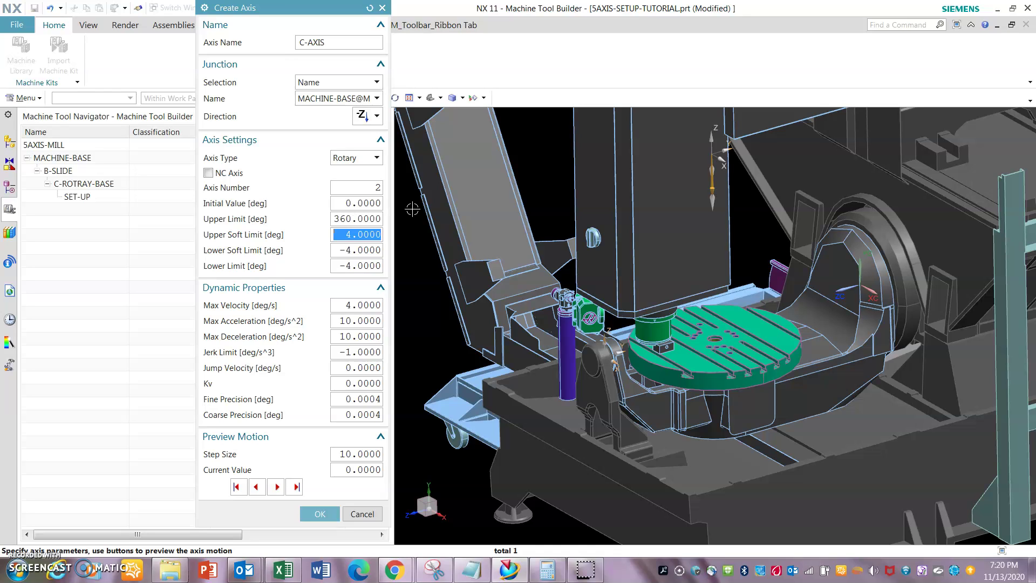
pyautogui.write('360.0')
pyautogui.press('Tab')
pyautogui.write('0')
pyautogui.press('Tab')
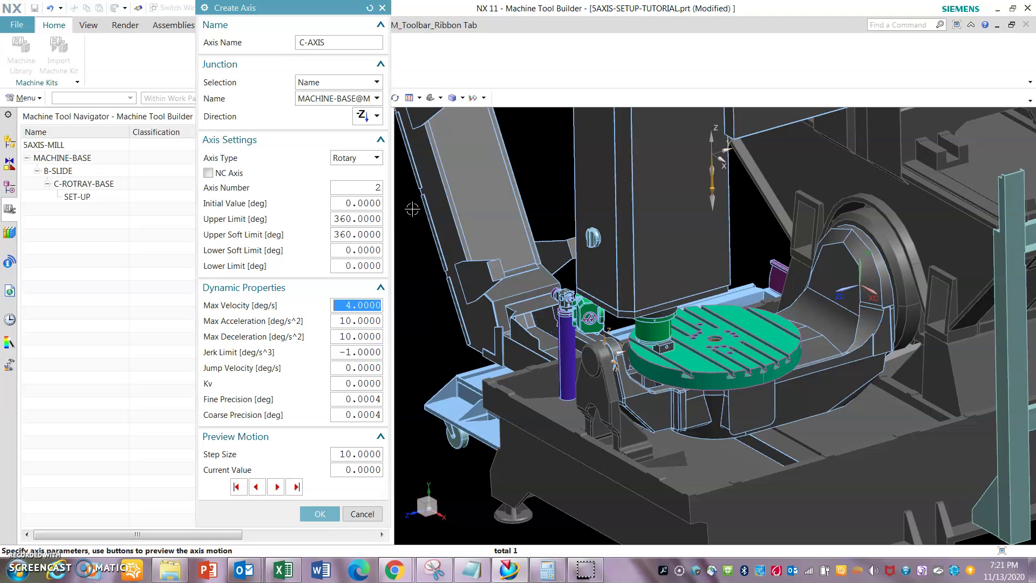
# Preview the C-AXIS motion forwards on the rotary table and create the axis.
pyautogui.click(276, 486)
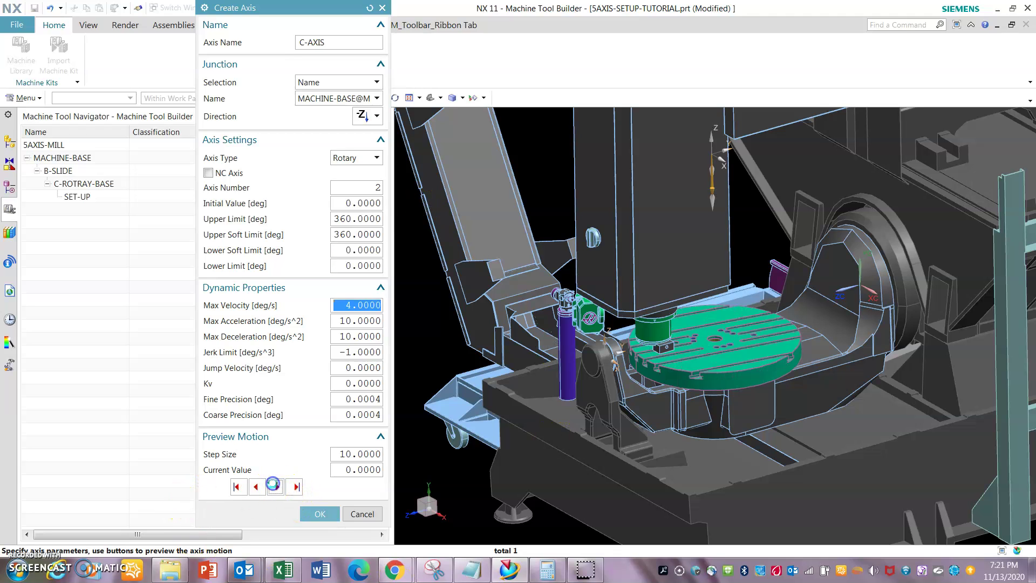
pyautogui.click(321, 516)
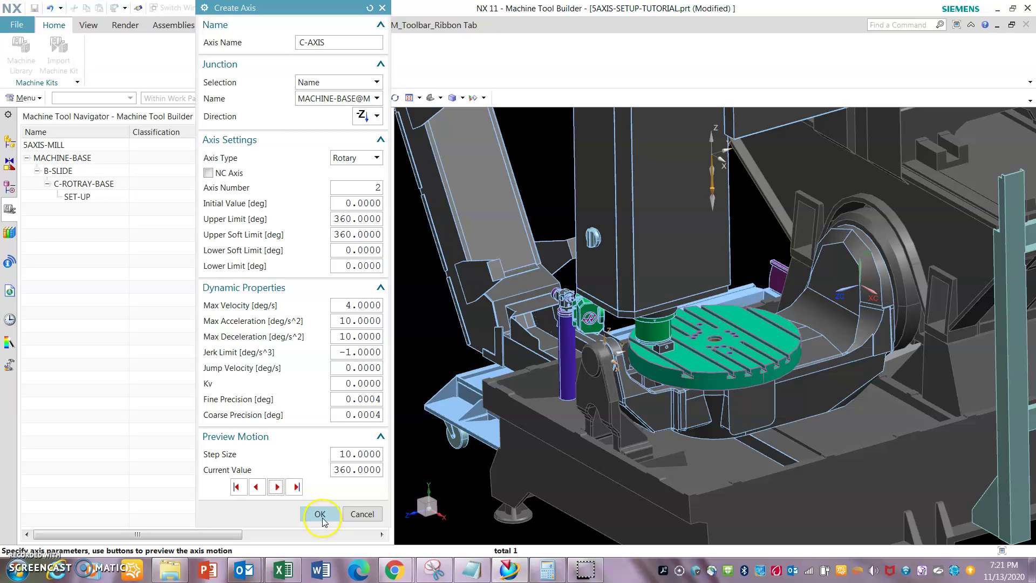
pyautogui.scroll(-4, 777, 308)
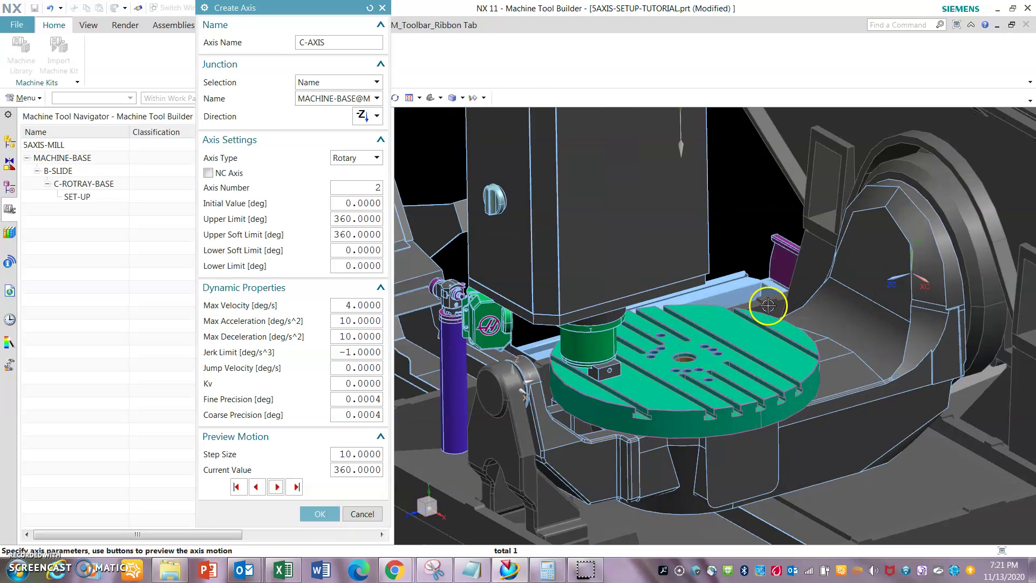
pyautogui.scroll(3, 739, 351)
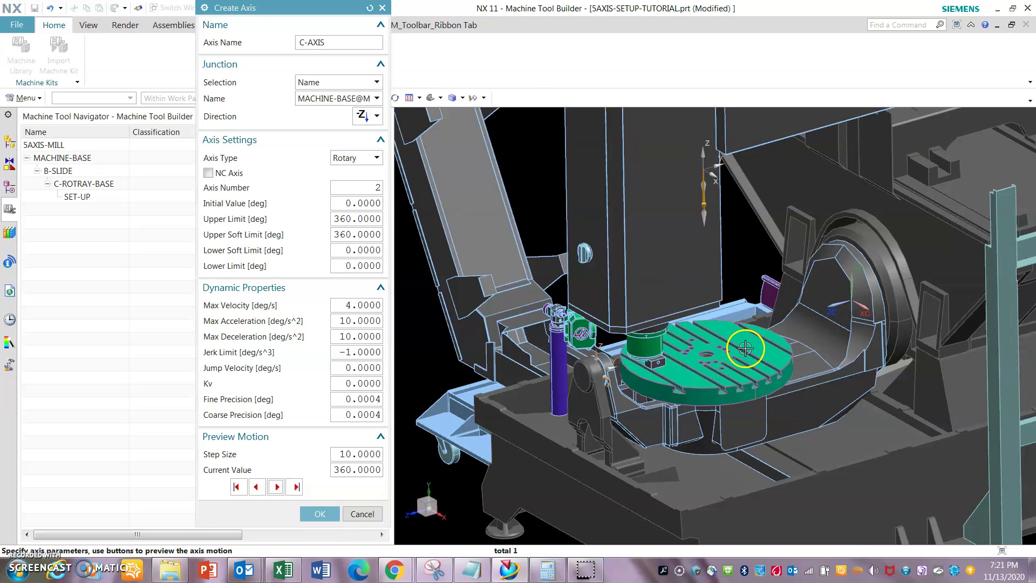
pyautogui.click(321, 513)
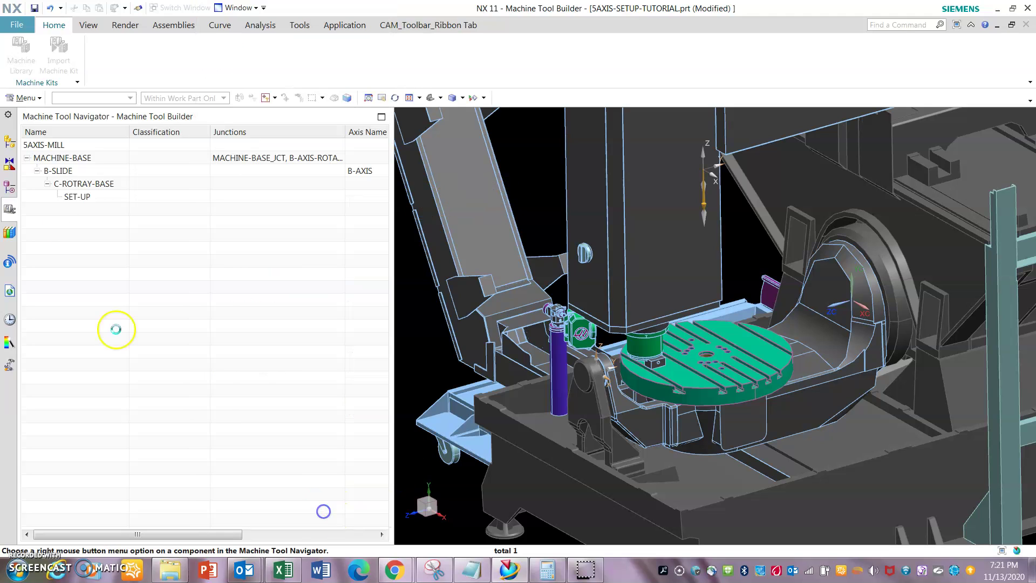
pyautogui.click(91, 183)
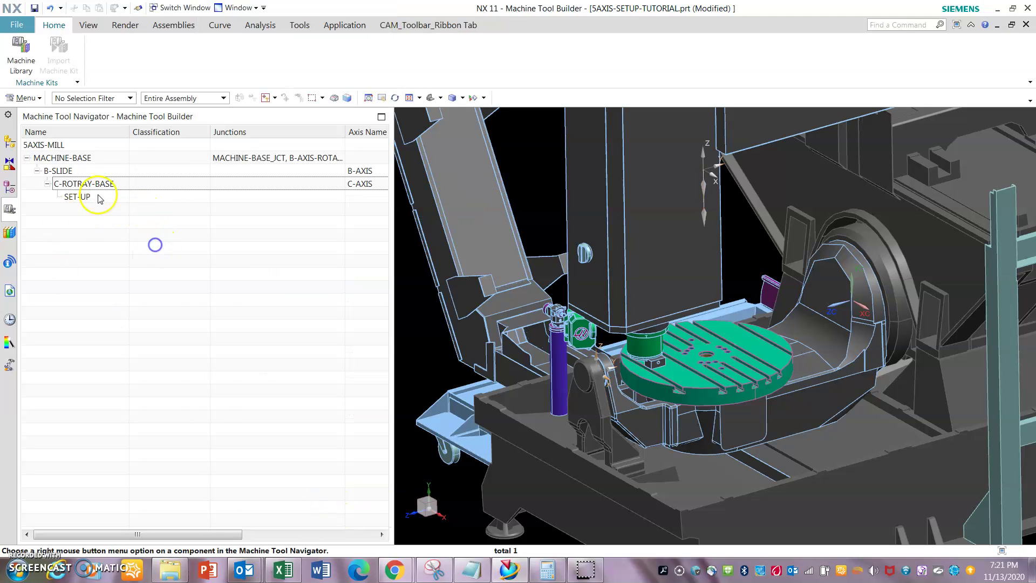
# Insert a new machine component named X-SLIDE under MACHINE-BASE.
pyautogui.scroll(-3, 631, 356)
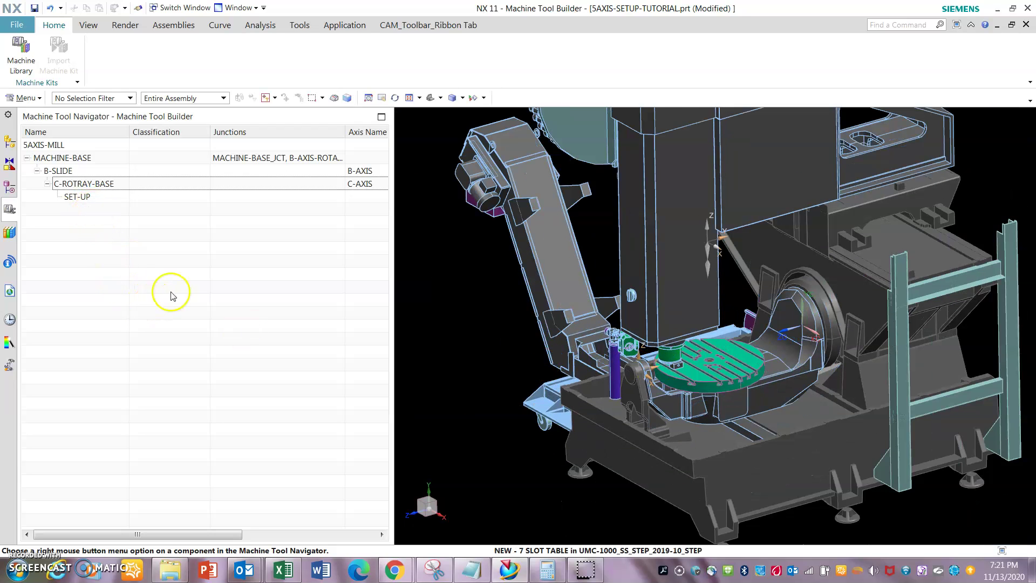
pyautogui.scroll(-2, 464, 407)
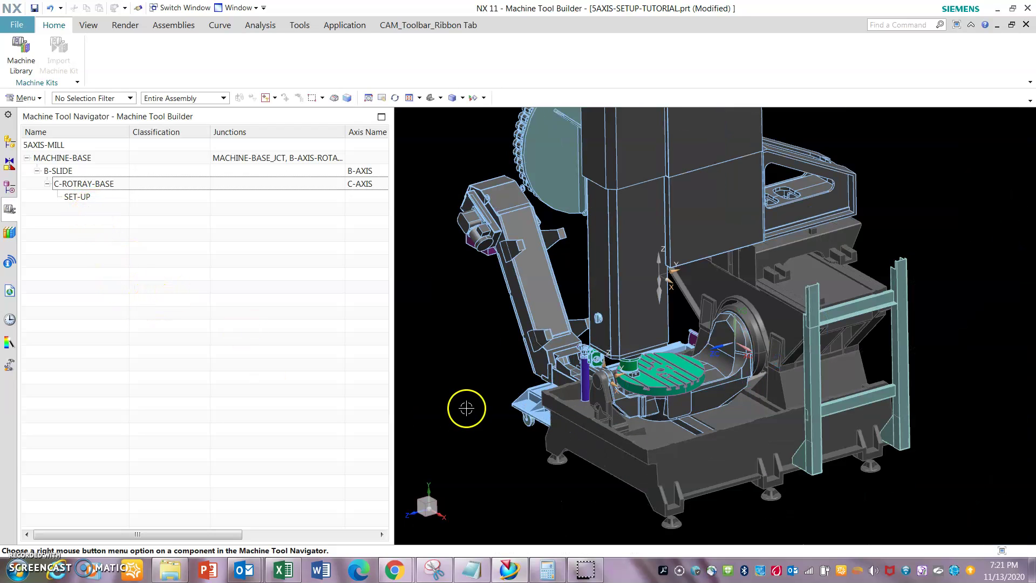
pyautogui.click(91, 158)
pyautogui.rightClick(91, 157)
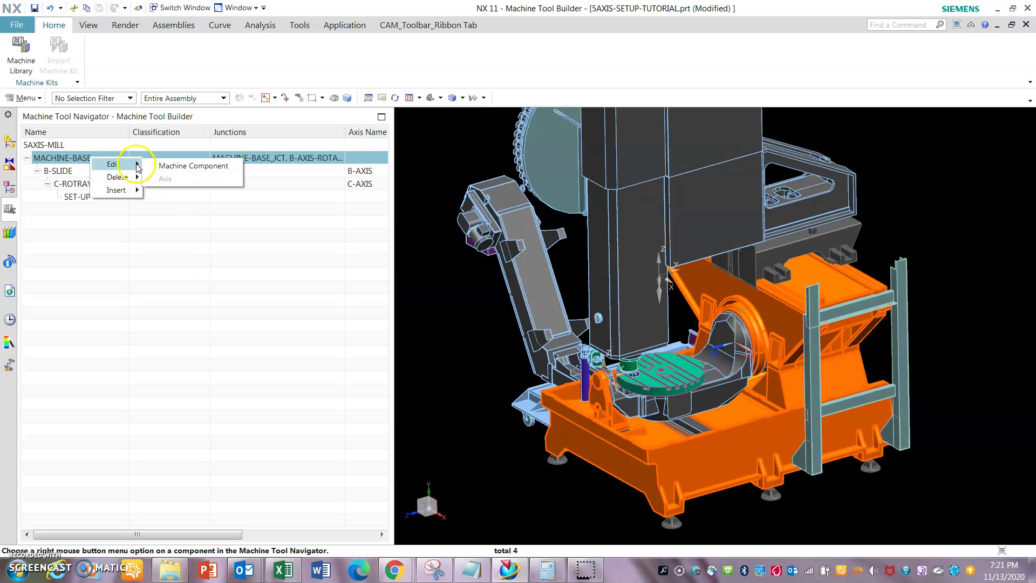
pyautogui.moveTo(116, 190)
pyautogui.click(178, 189)
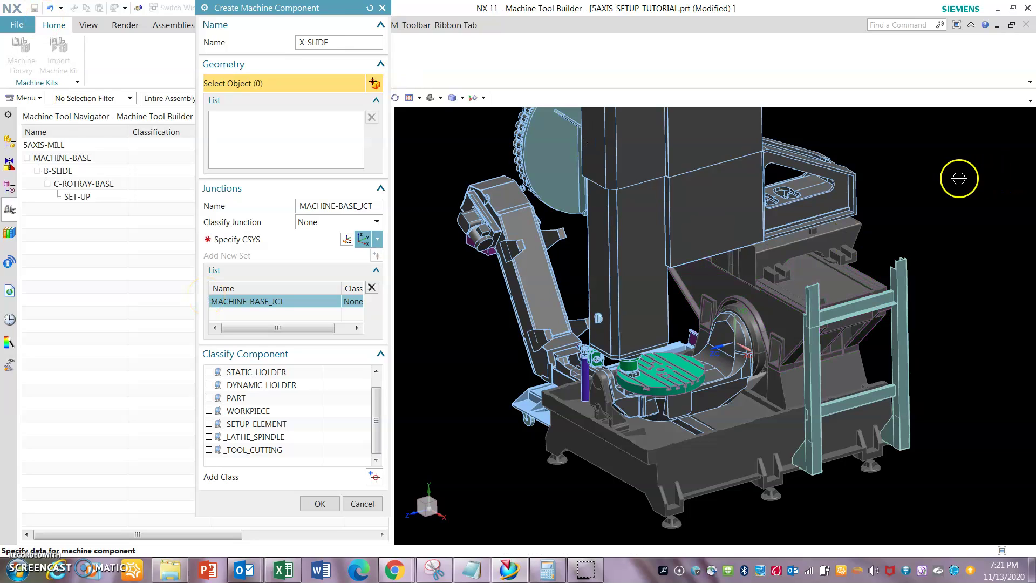
# Assign the saddle body on top of the machine base and the adjoining body beside it to X-SLIDE and create the component.
pyautogui.scroll(-1, 959, 178)
pyautogui.click(775, 255)
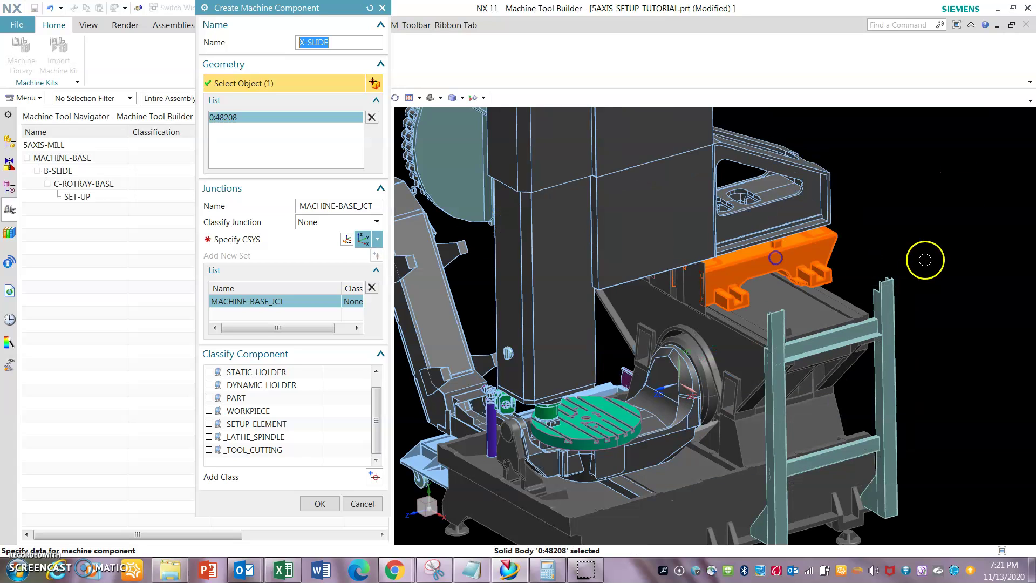
pyautogui.click(682, 282)
pyautogui.scroll(1, 821, 266)
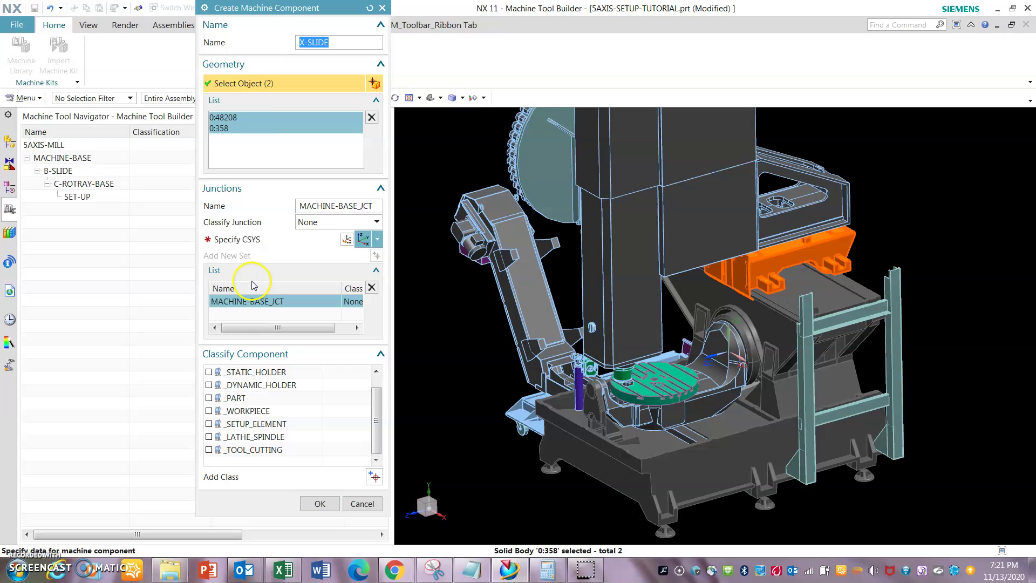
pyautogui.click(321, 503)
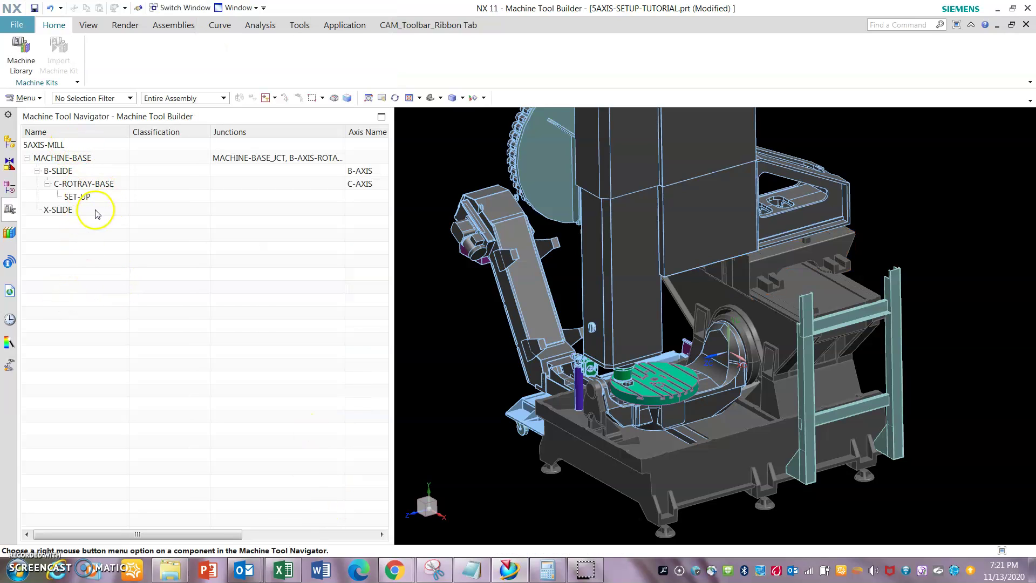
# Insert a new machine component named Y-SLIDE under X-SLIDE.
pyautogui.click(97, 212)
pyautogui.rightClick(97, 211)
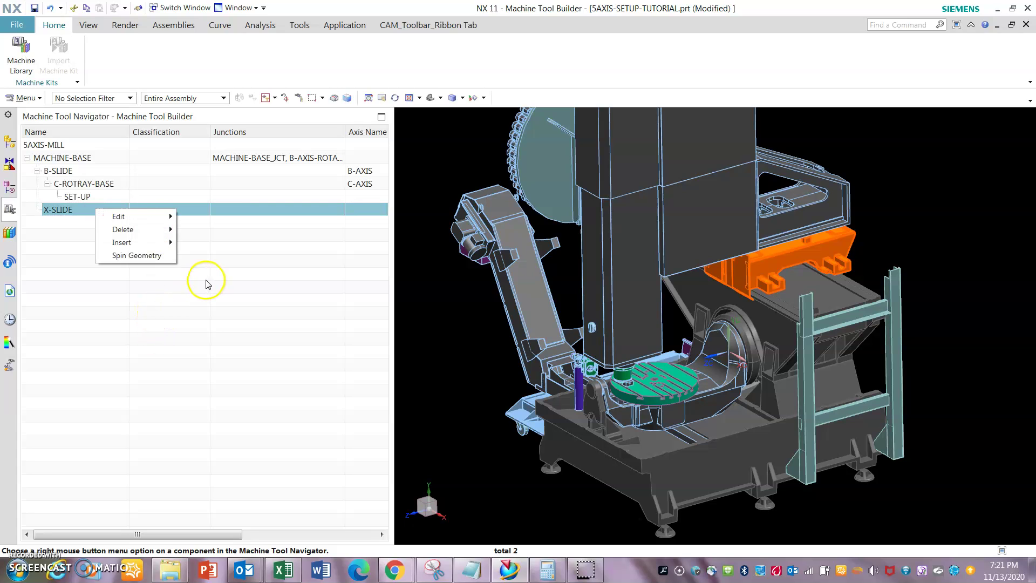
pyautogui.click(143, 242)
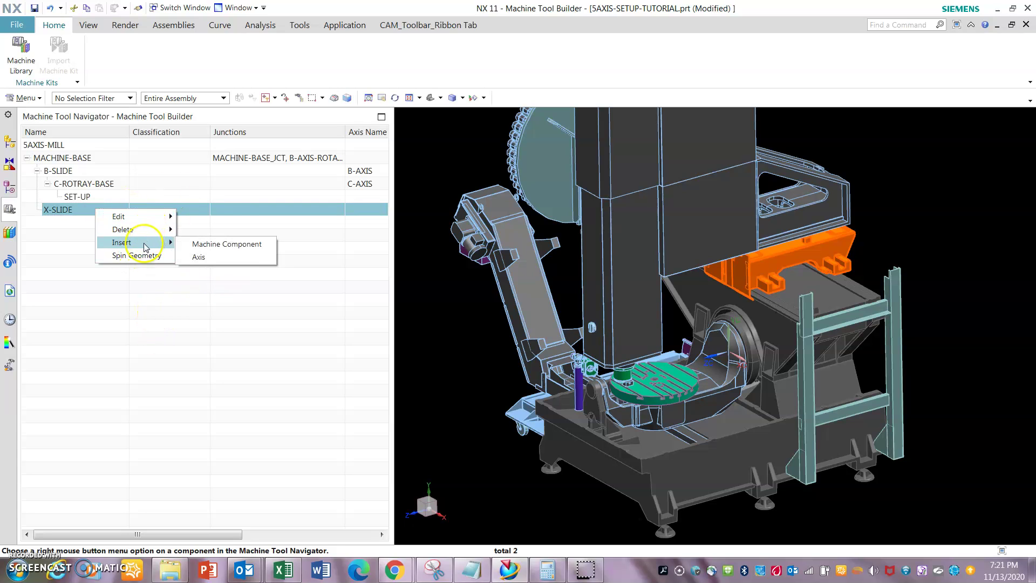
pyautogui.click(257, 246)
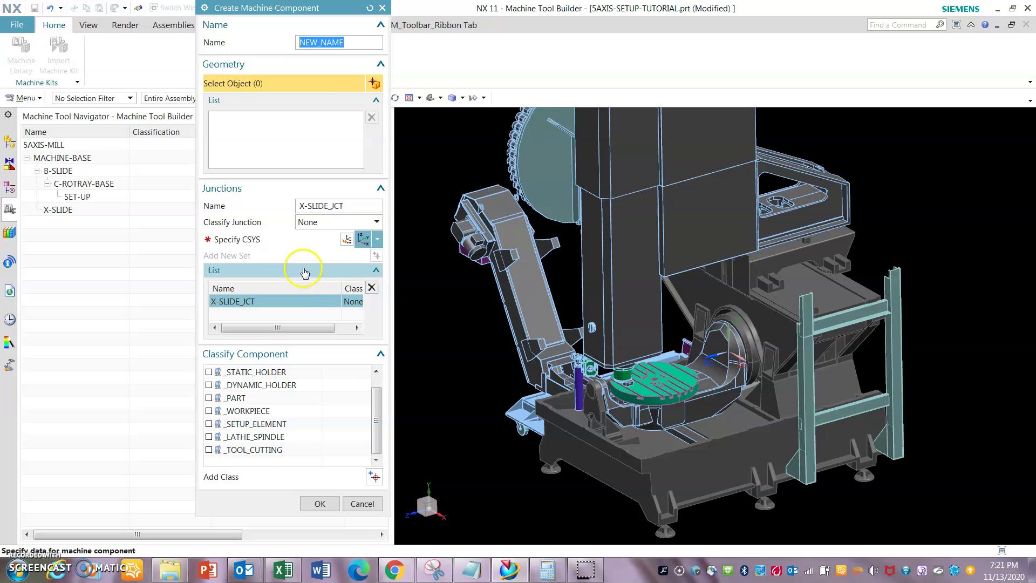
pyautogui.write('Y-SLIDE')
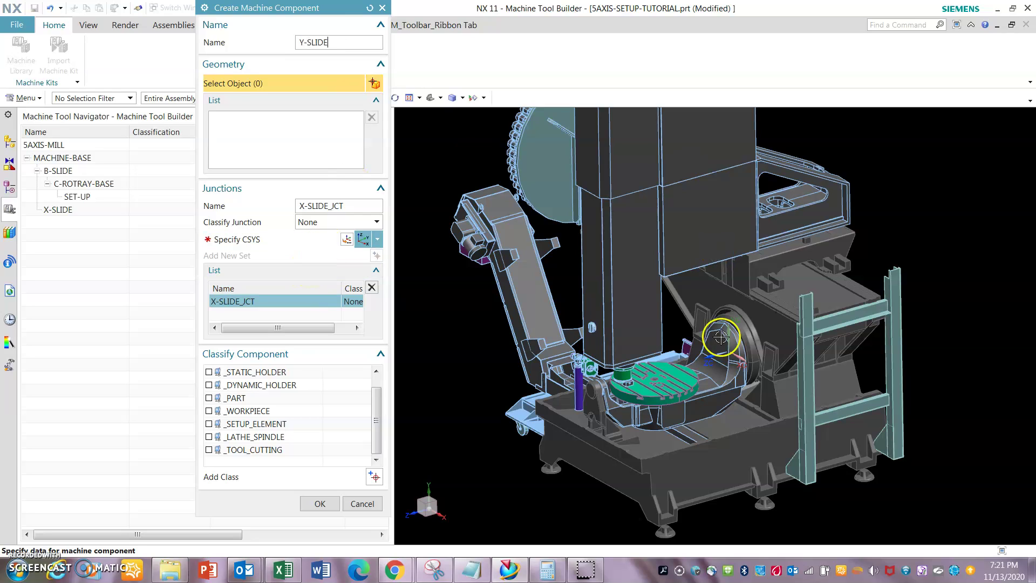
# Assign the carriage casting above the saddle, the two upper head covers and the lower side cover to Y-SLIDE and create it.
pyautogui.click(809, 204)
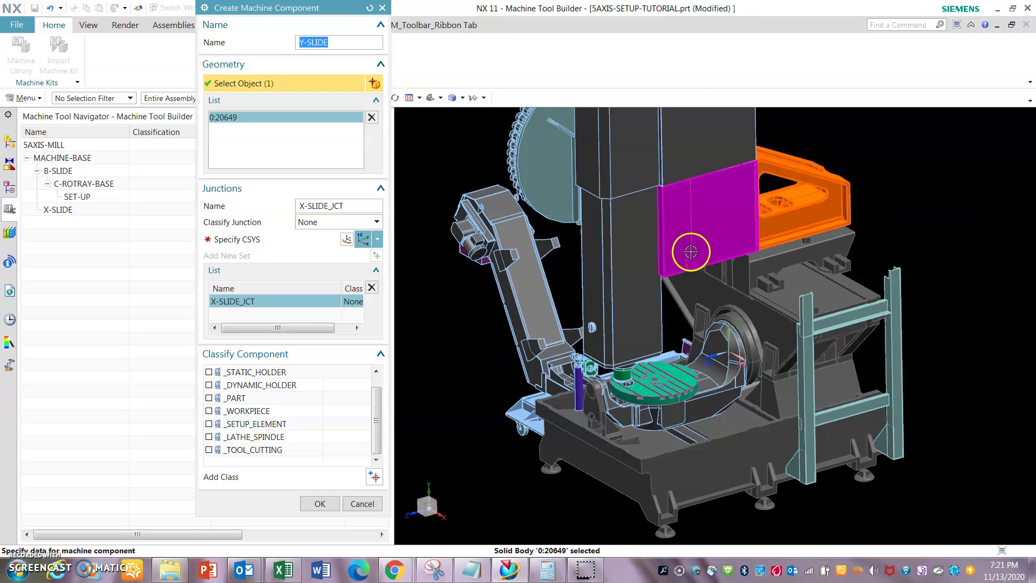
pyautogui.scroll(-3, 687, 247)
pyautogui.click(650, 178)
pyautogui.click(714, 165)
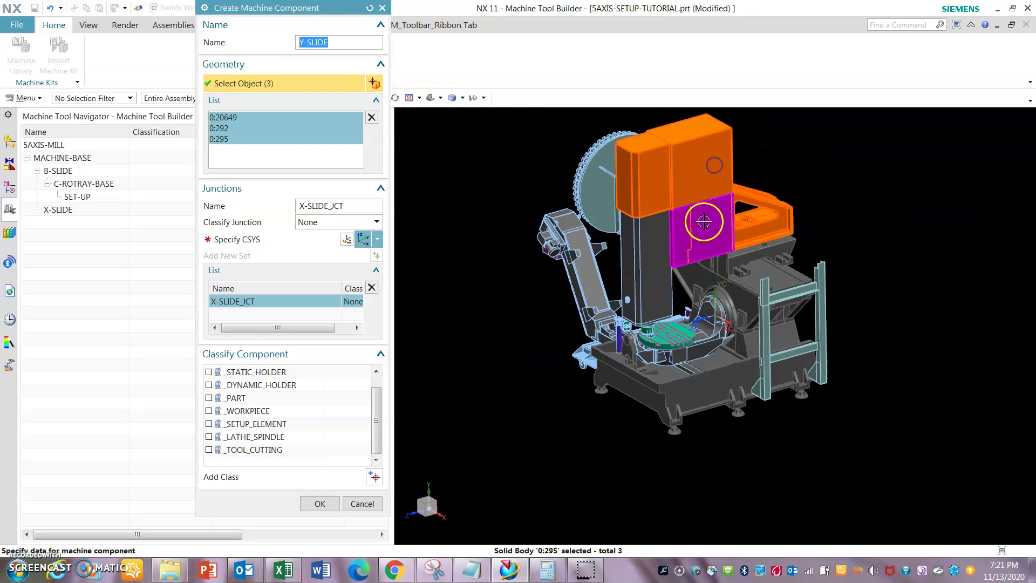
pyautogui.click(704, 224)
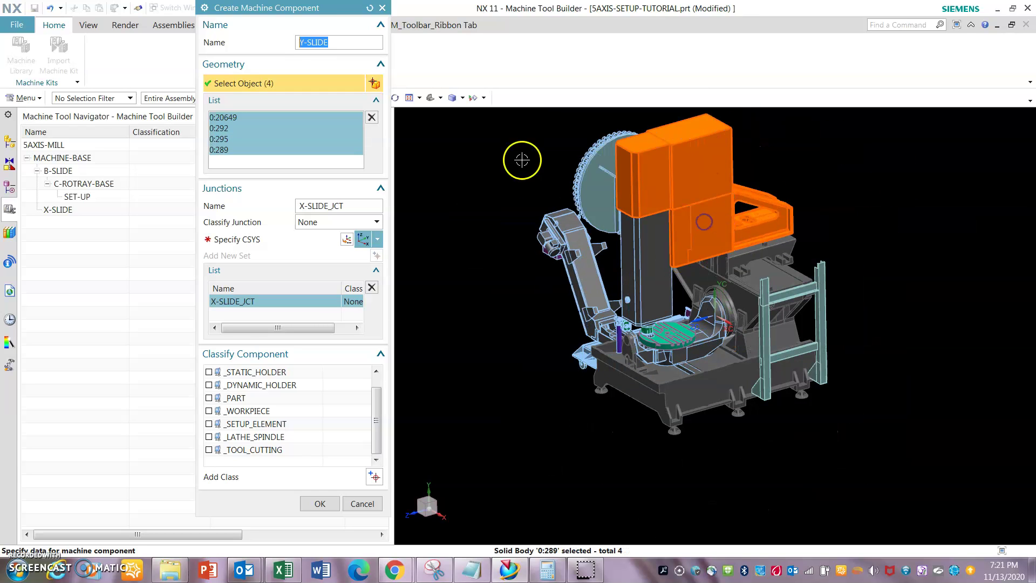
pyautogui.click(320, 504)
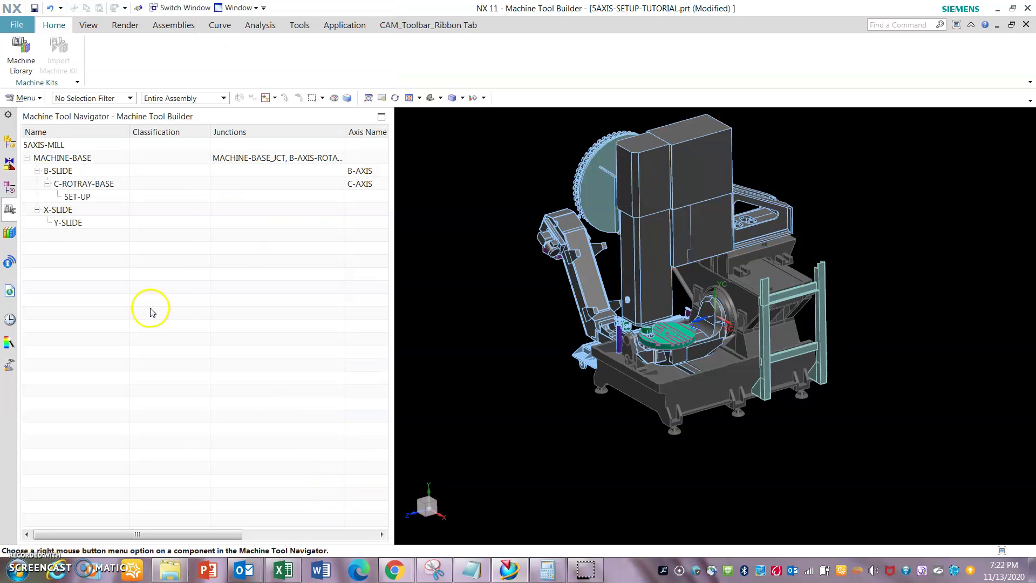
# Insert a new machine component named Z-SLIDE under Y-SLIDE.
pyautogui.click(95, 226)
pyautogui.rightClick(113, 224)
pyautogui.moveTo(155, 257)
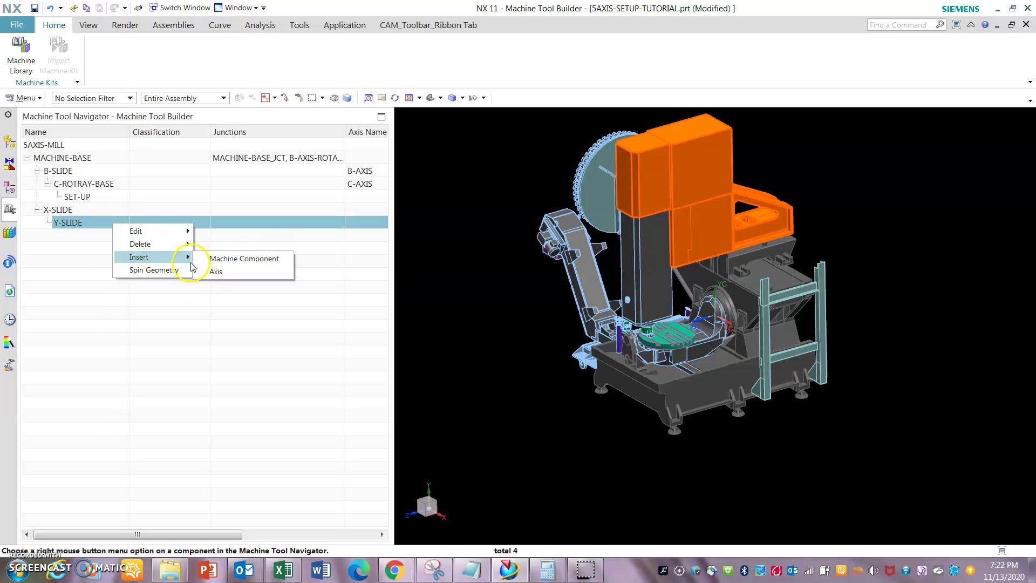
pyautogui.click(221, 259)
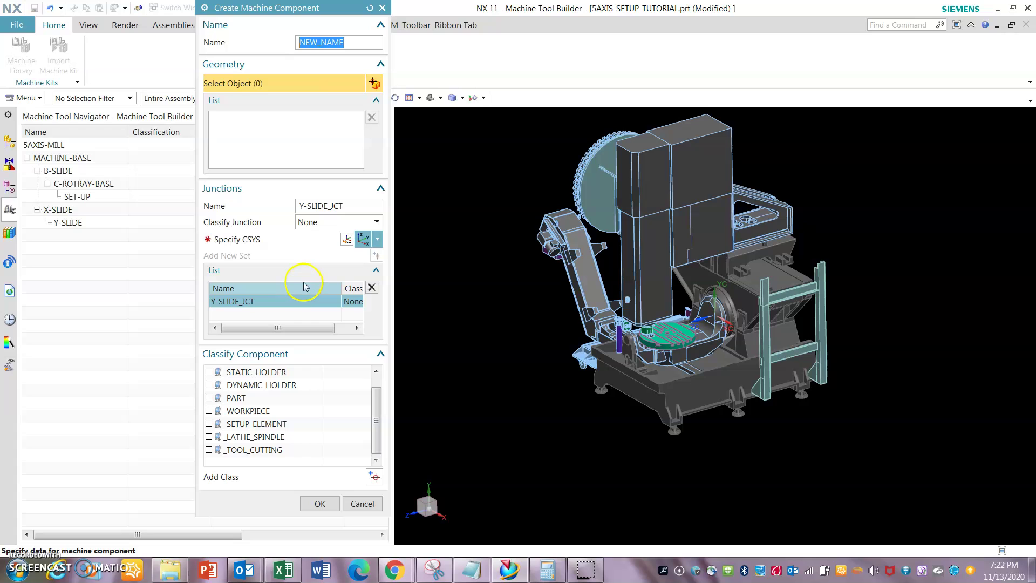
pyautogui.write('Z-SLIDE')
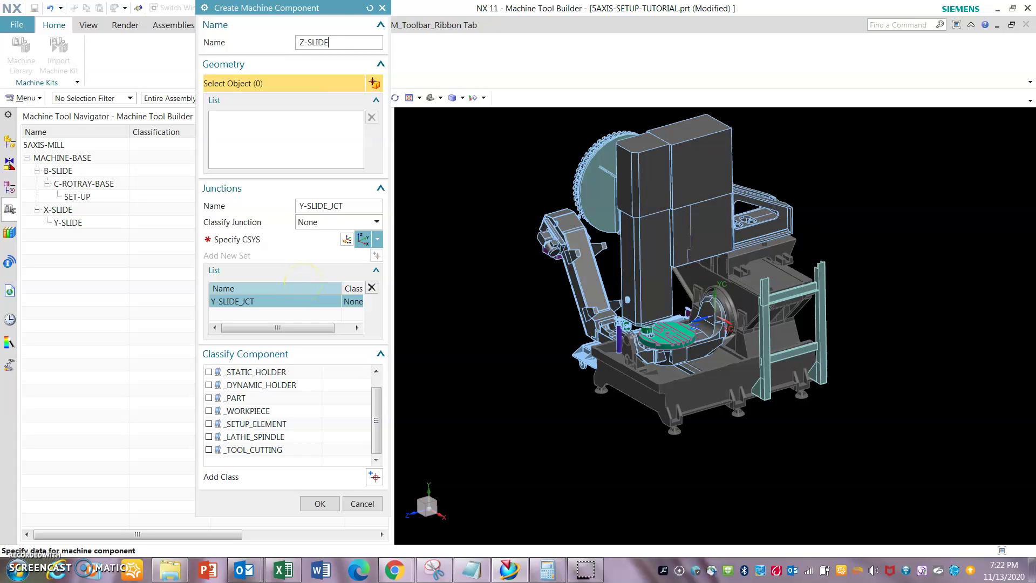
# Add the vertical head housing, its bottom plate and the spindle nose bodies to the Z-SLIDE geometry.
pyautogui.scroll(3, 671, 318)
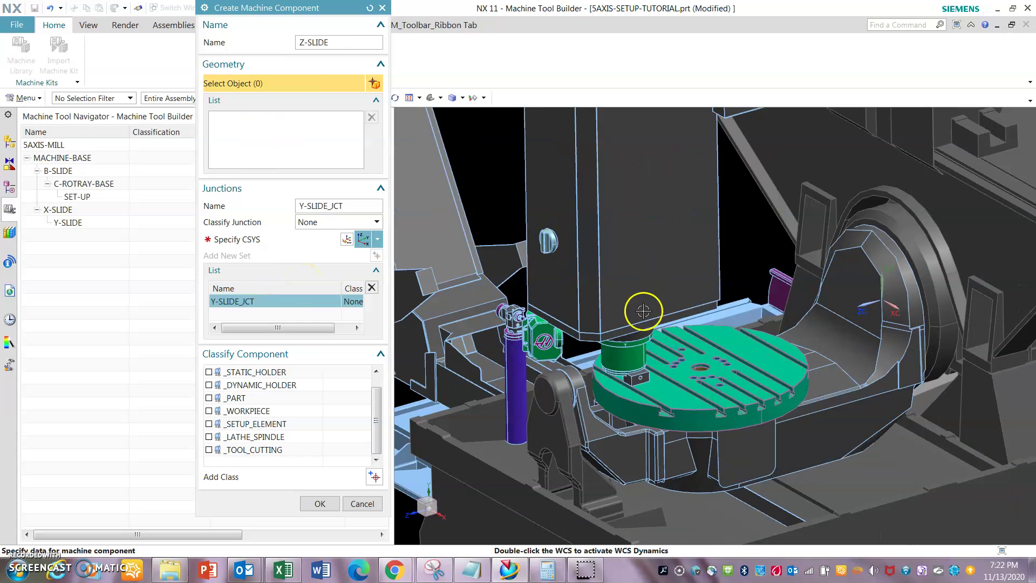
pyautogui.click(620, 215)
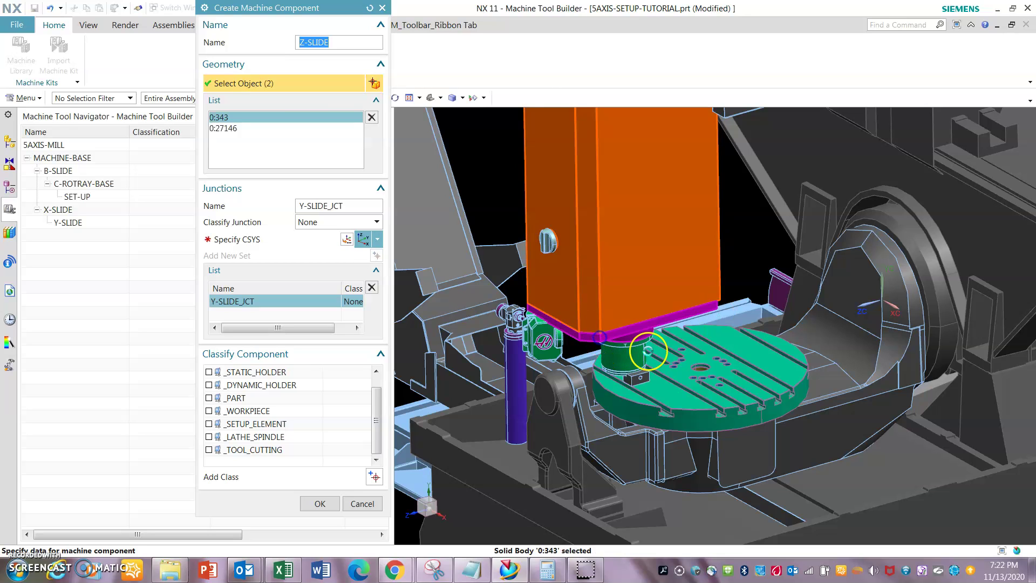
pyautogui.click(642, 351)
pyautogui.scroll(3, 640, 348)
pyautogui.click(598, 390)
pyautogui.click(593, 395)
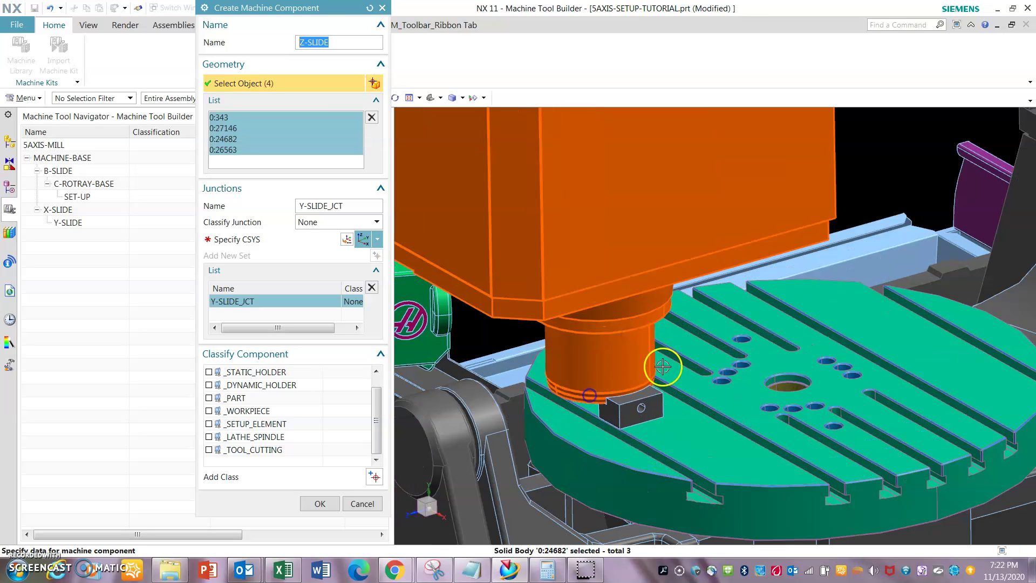
# Add the round side fitting, the green logo housing and the UMC-1000 Z Axis part to the Z-SLIDE geometry and create the component.
pyautogui.scroll(-3, 638, 368)
pyautogui.scroll(-2, 638, 367)
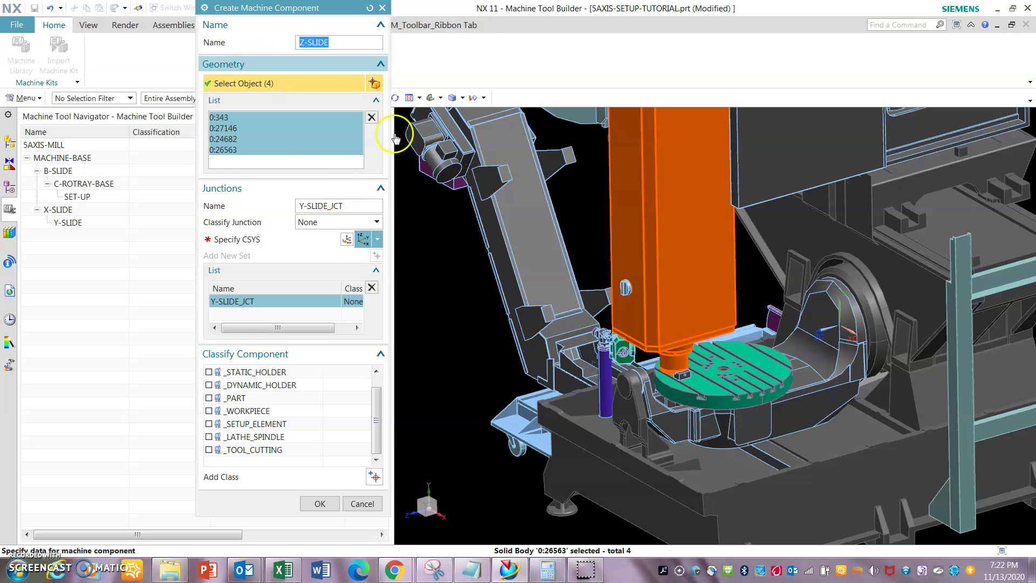
pyautogui.click(623, 286)
pyautogui.click(621, 351)
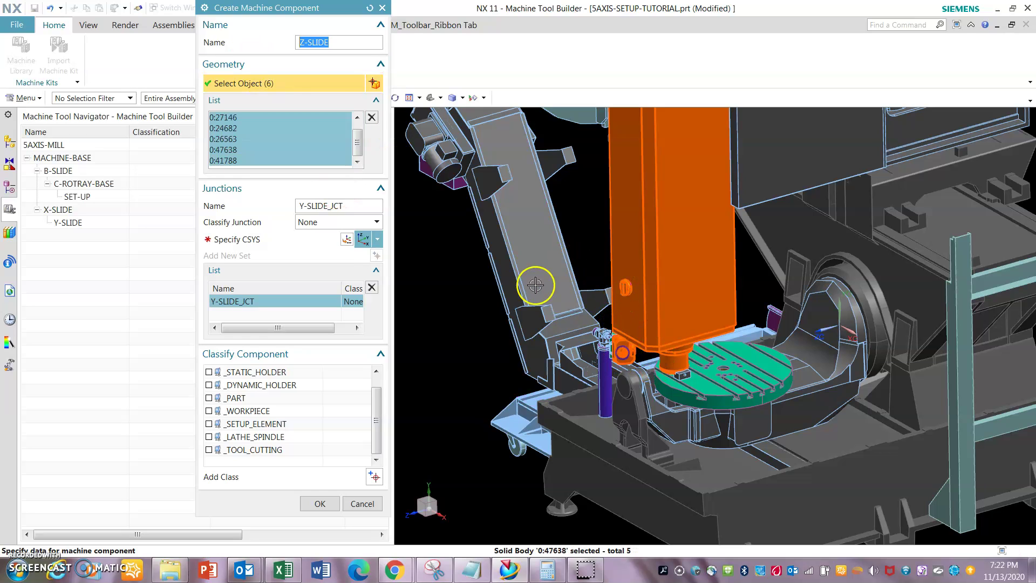
pyautogui.click(10, 186)
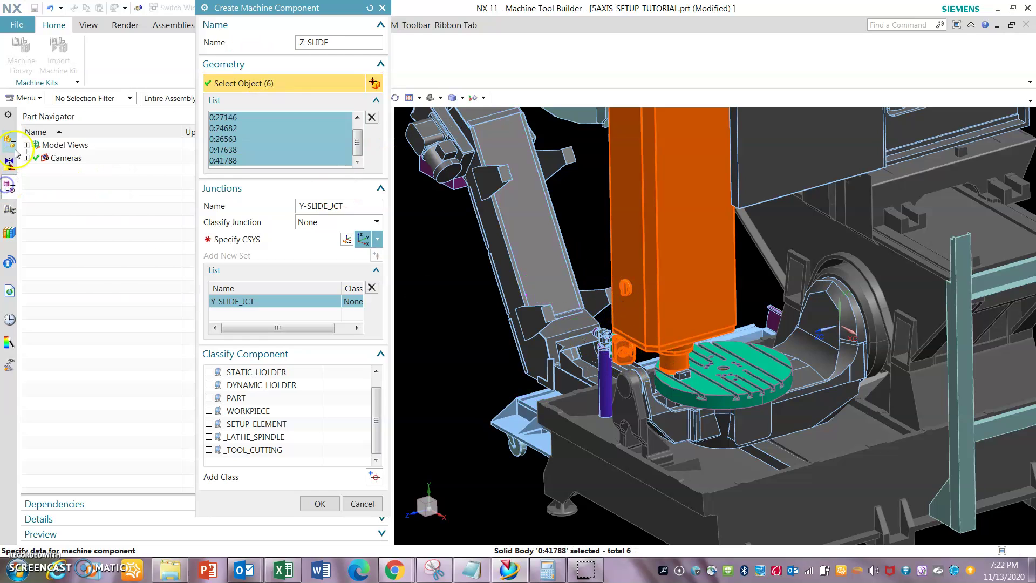
pyautogui.click(10, 143)
pyautogui.click(103, 287)
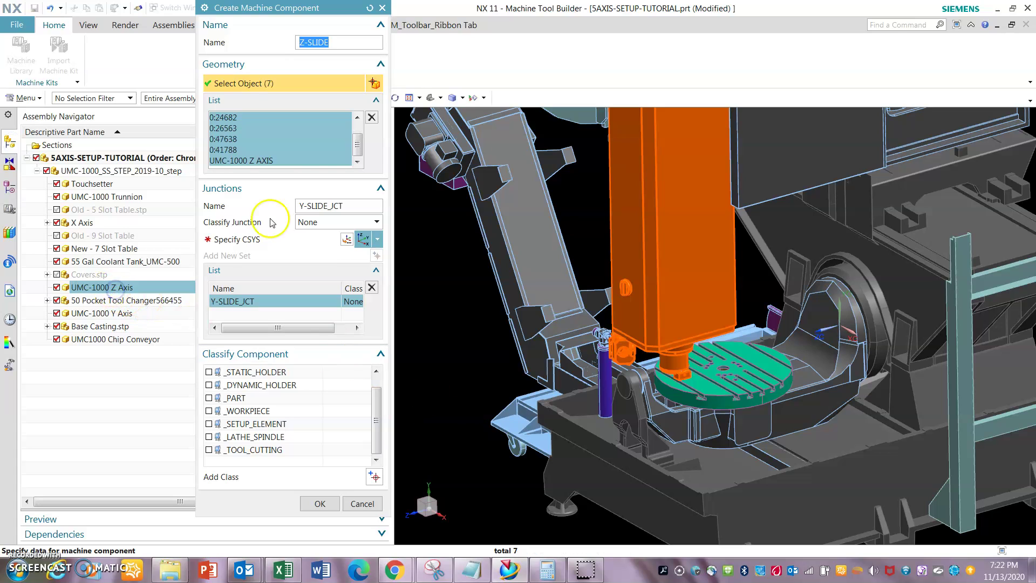
pyautogui.click(9, 209)
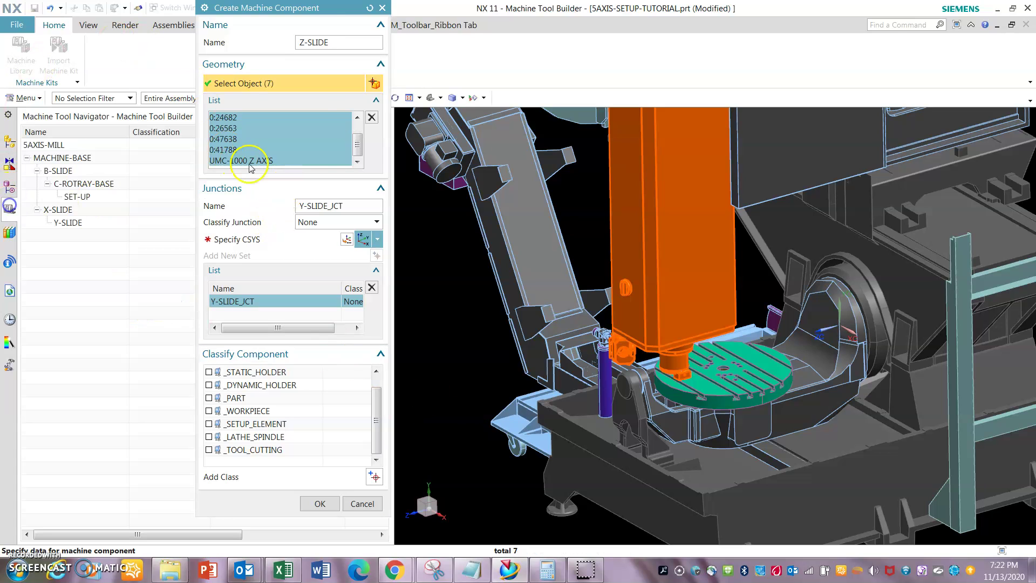
pyautogui.click(321, 504)
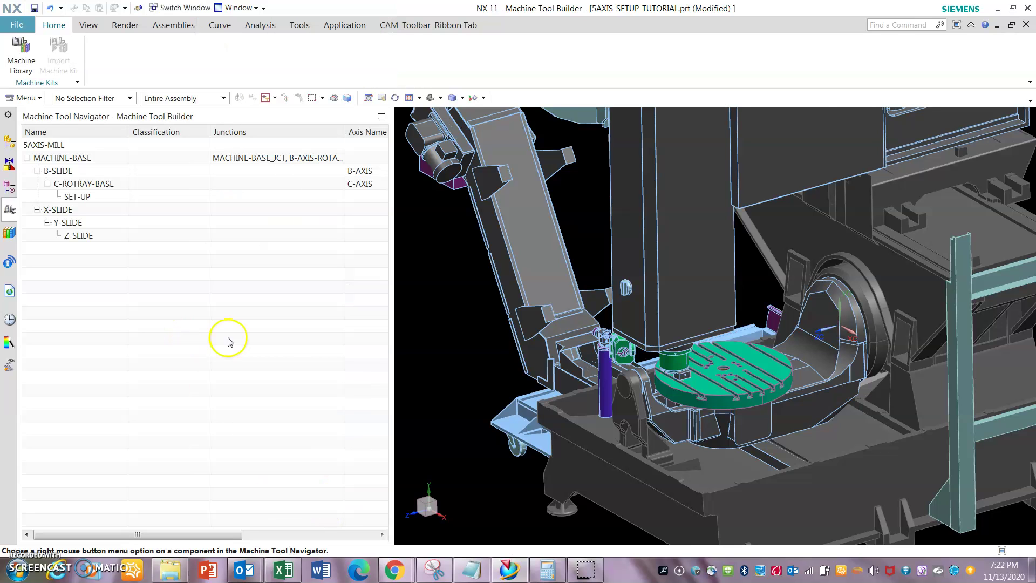
# Insert a linear axis named X-AXIS on X-SLIDE, using the MACHINE-BASE_JCT junction of the machine base.
pyautogui.scroll(-3, 527, 401)
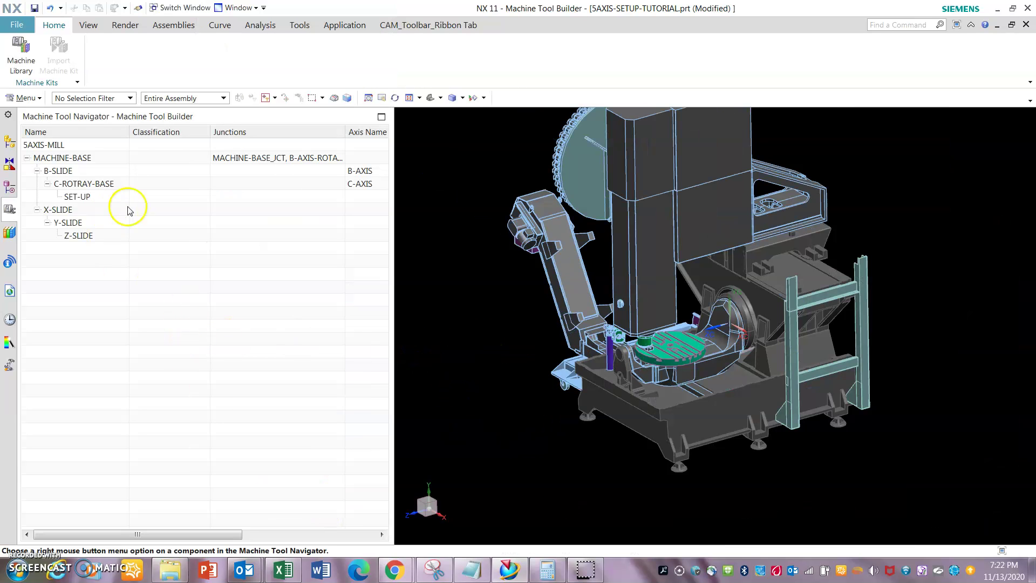
pyautogui.click(89, 210)
pyautogui.rightClick(90, 209)
pyautogui.moveTo(138, 238)
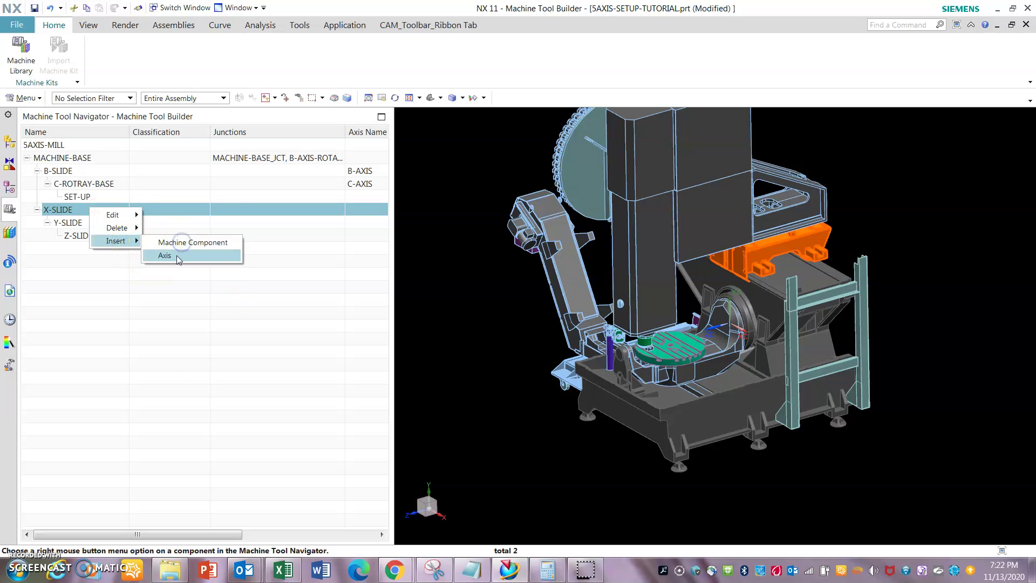
pyautogui.click(177, 255)
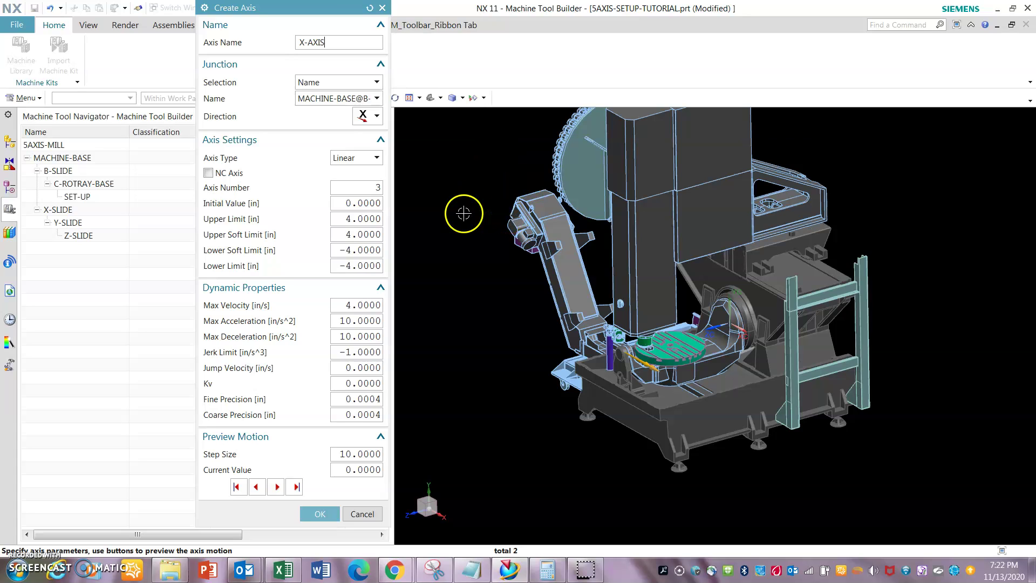
pyautogui.scroll(1, 464, 214)
pyautogui.click(360, 99)
pyautogui.click(377, 117)
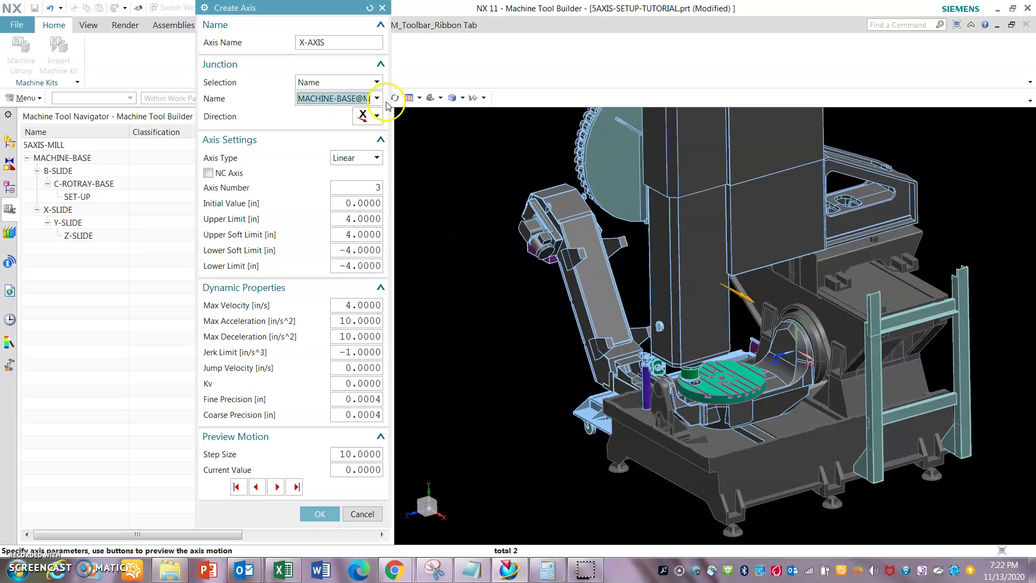
pyautogui.click(377, 98)
pyautogui.click(371, 124)
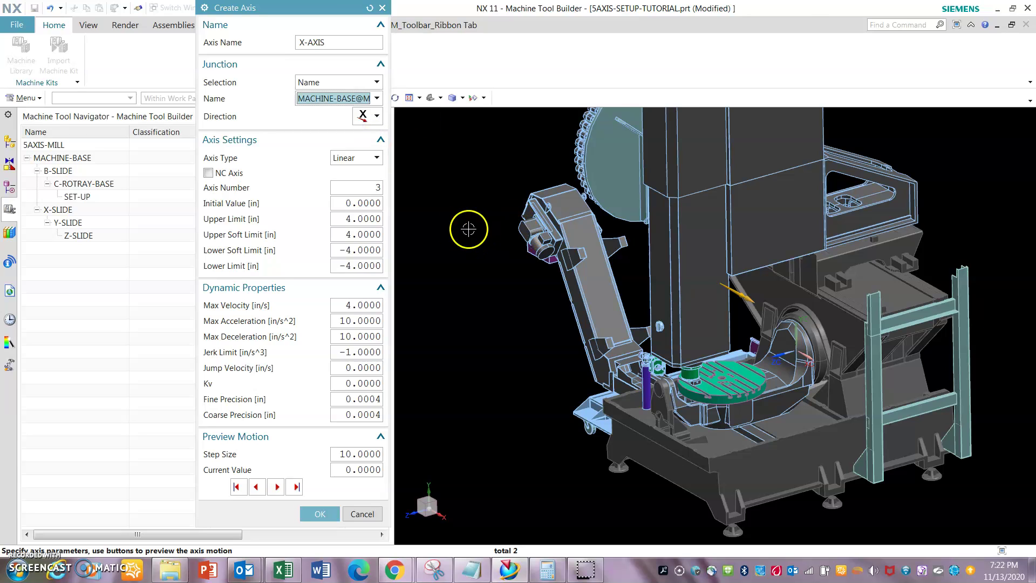
# Measure the projected distance along X from the table's center bore to the spindle nose center.
pyautogui.scroll(-1, 431, 226)
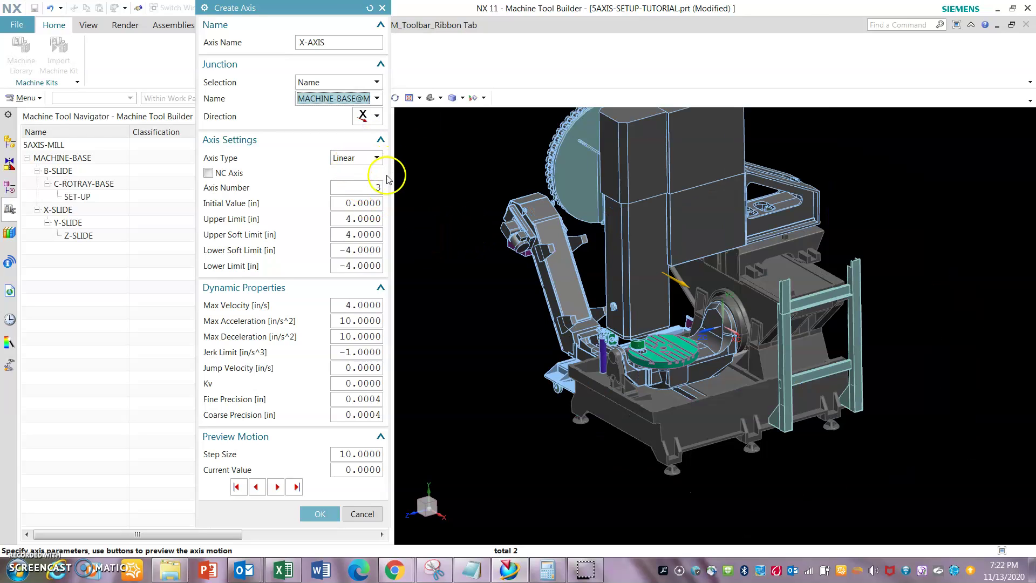
pyautogui.scroll(3, 649, 357)
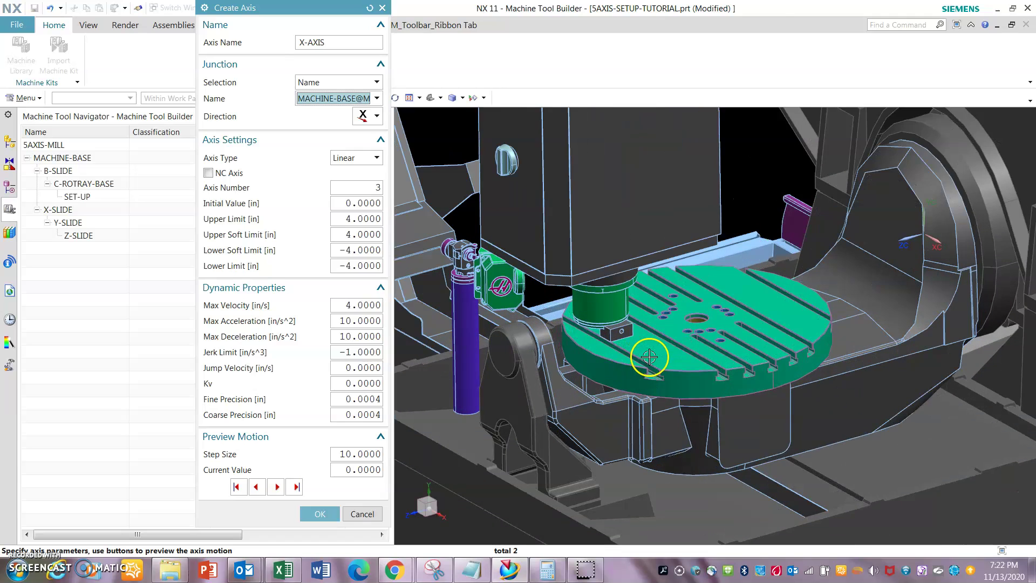
pyautogui.scroll(-2, 683, 358)
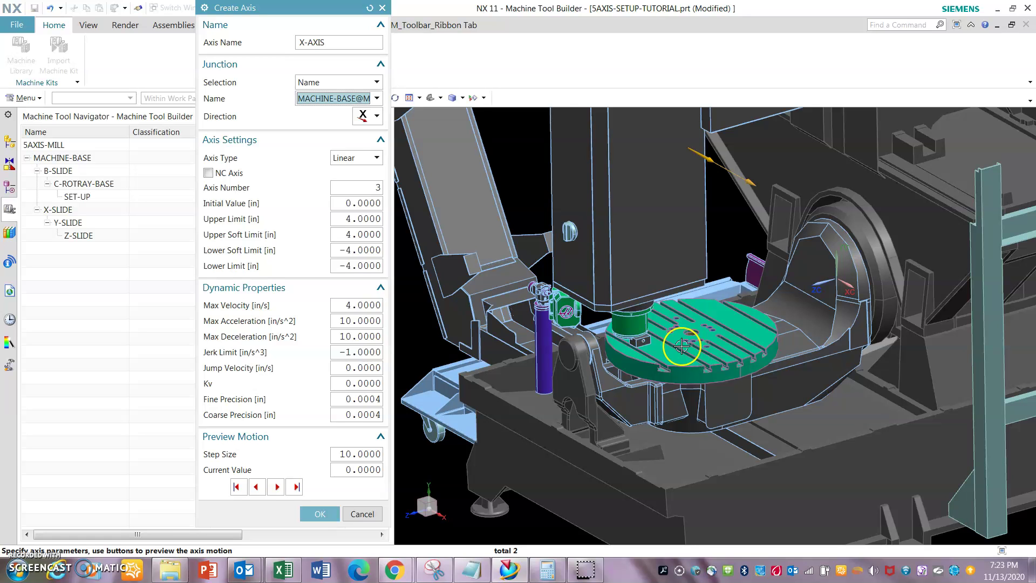
pyautogui.scroll(3, 681, 346)
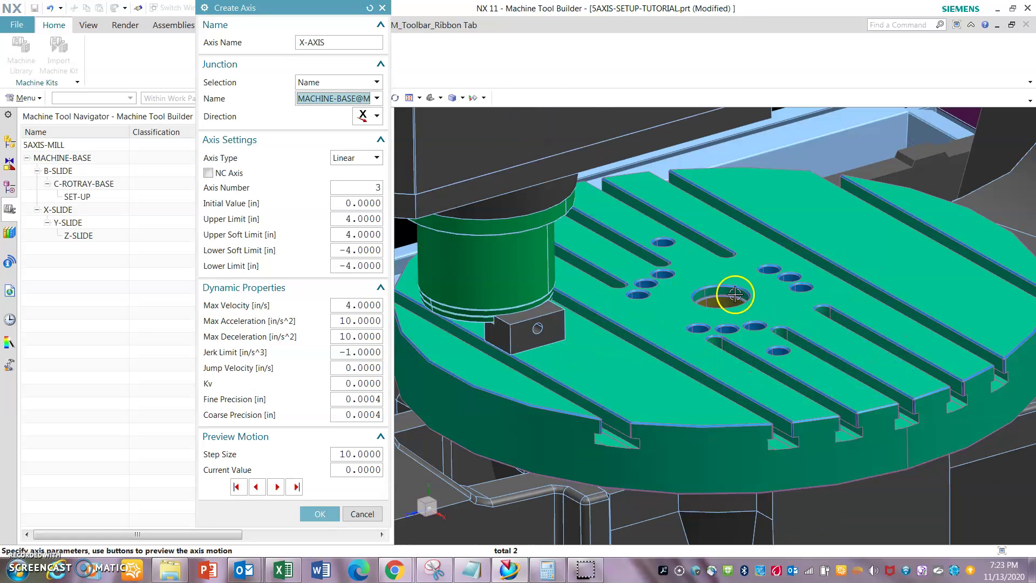
pyautogui.scroll(-5, 701, 318)
pyautogui.moveTo(641, 349); pyautogui.dragTo(663, 336, button='middle')
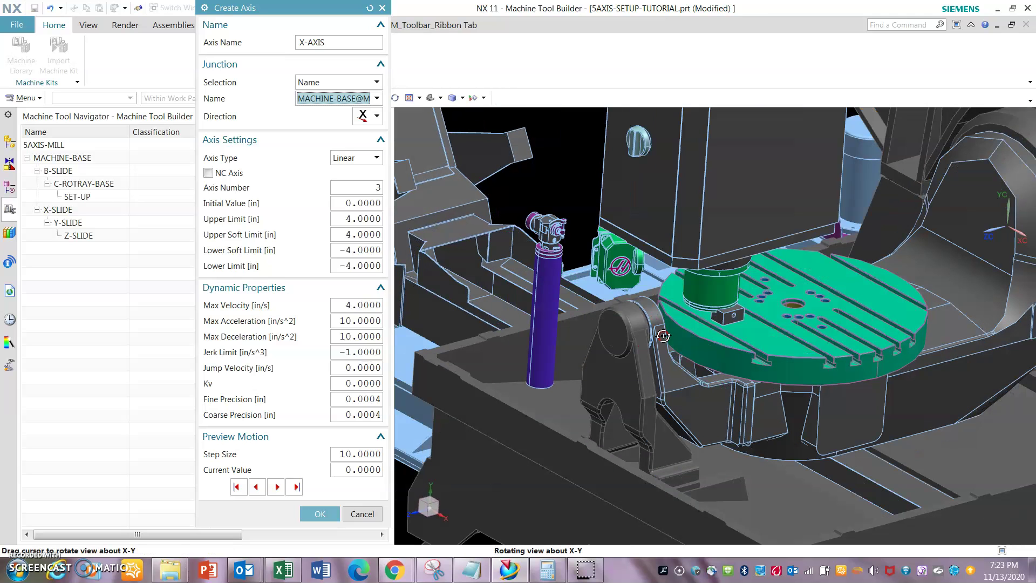
pyautogui.click(87, 25)
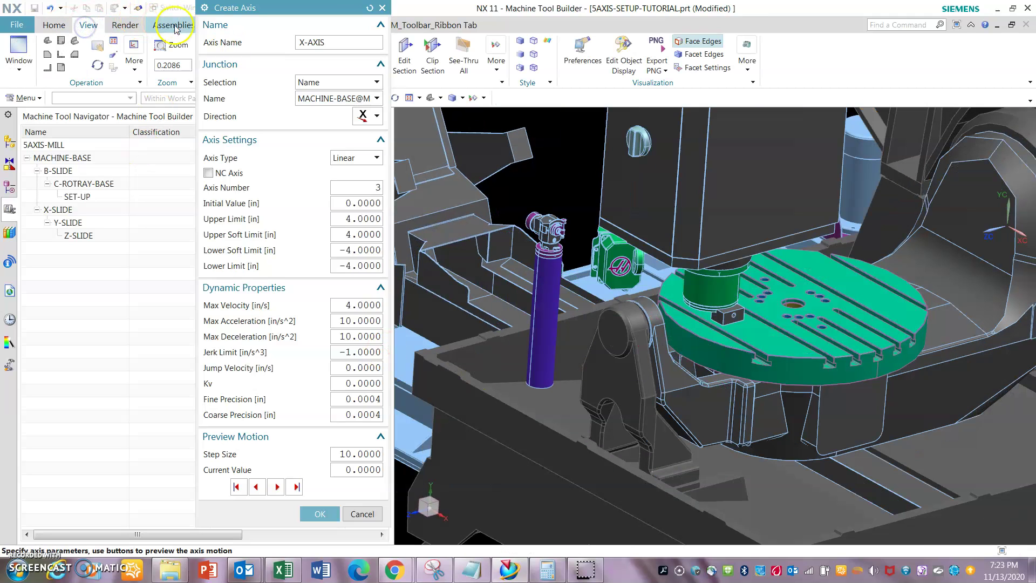
pyautogui.moveTo(268, 8); pyautogui.dragTo(299, 39)
pyautogui.click(260, 24)
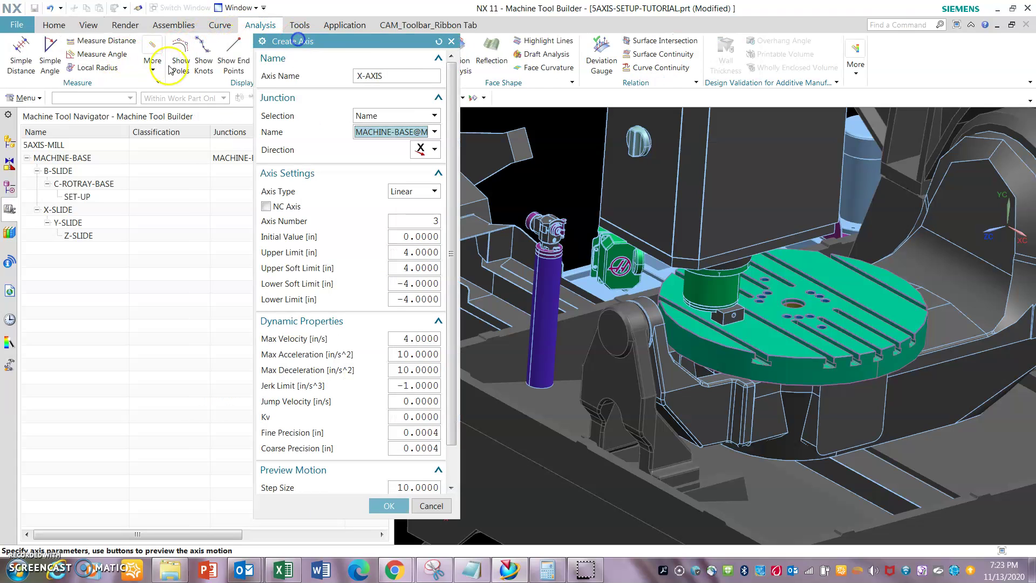
pyautogui.click(103, 41)
pyautogui.scroll(-5, 803, 299)
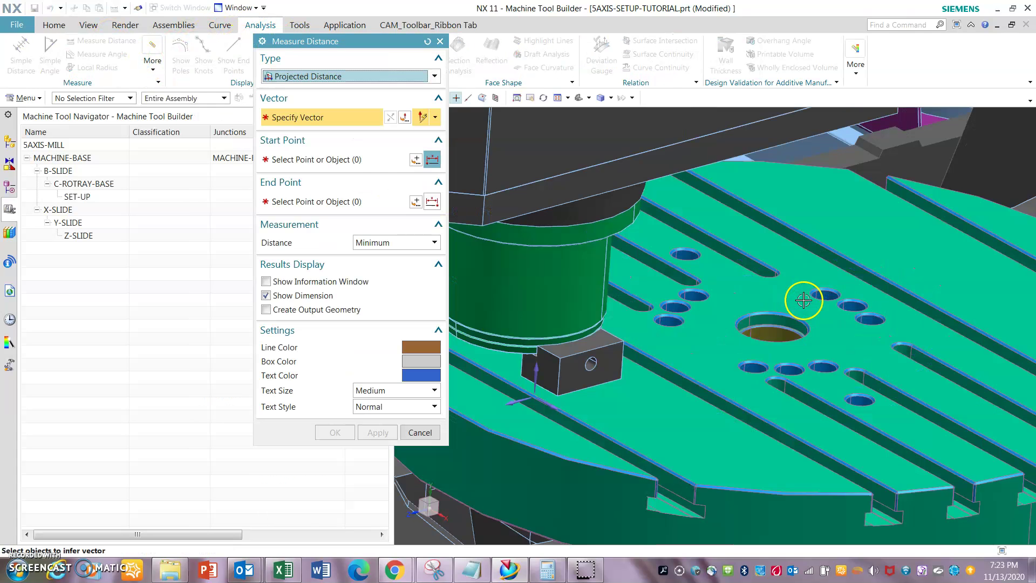
pyautogui.scroll(5, 546, 116)
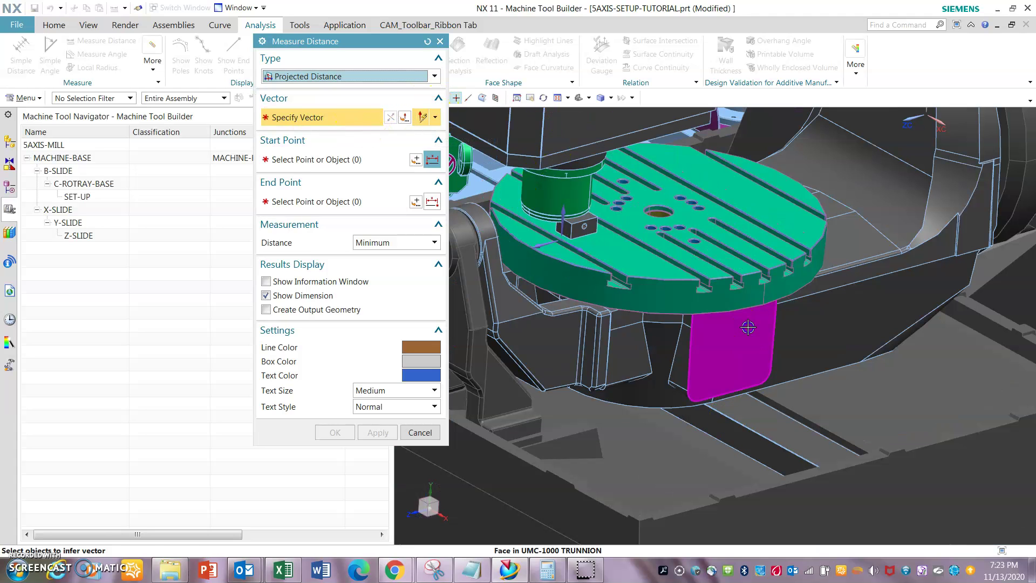
pyautogui.click(749, 327)
pyautogui.click(656, 208)
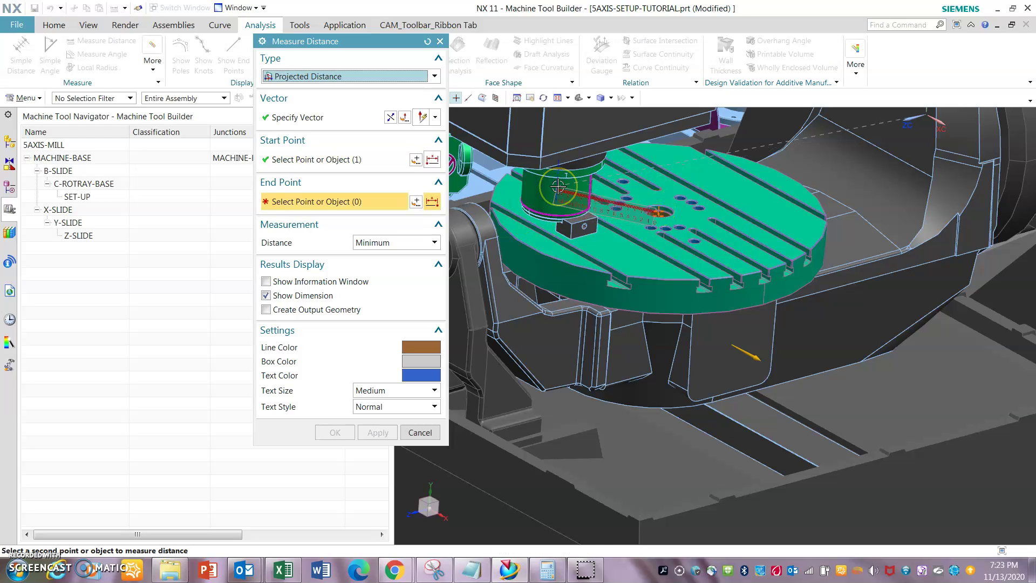
pyautogui.click(558, 186)
pyautogui.click(420, 434)
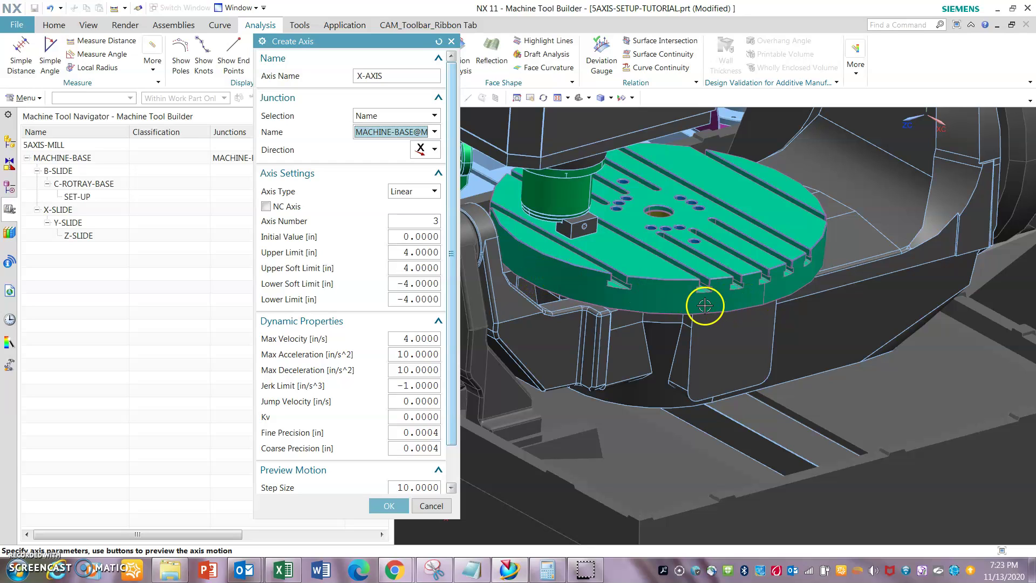
# Set the X-AXIS initial value to 2.72 in, both upper limits to 20 in and both lower limits to -20 in.
pyautogui.doubleClick(393, 236)
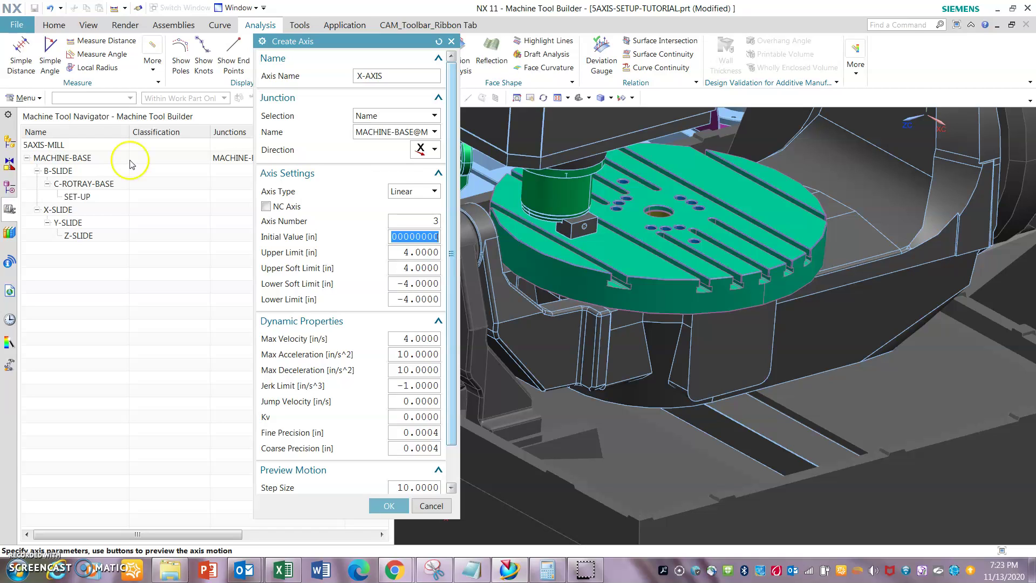
pyautogui.write('2.72')
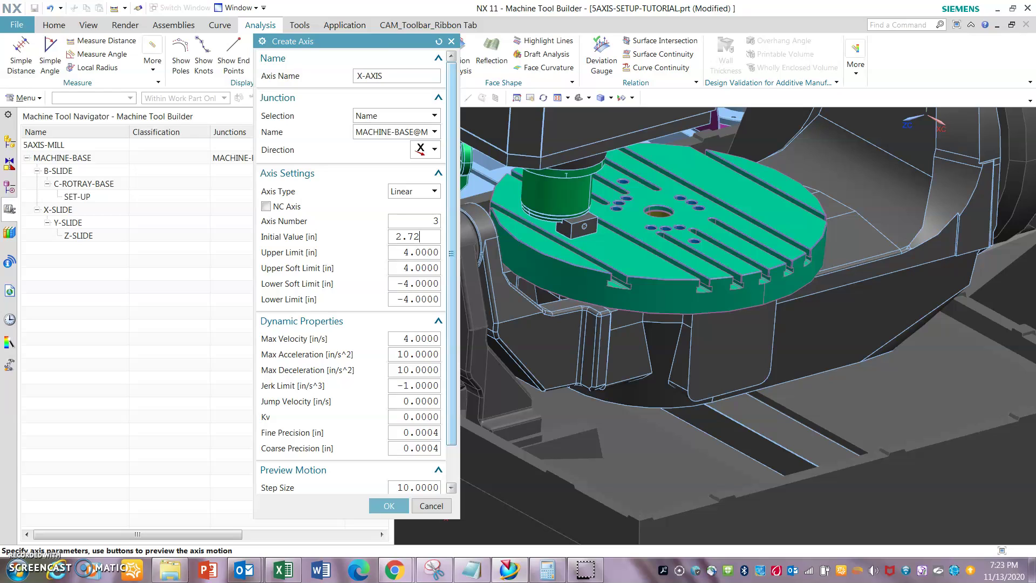
pyautogui.press('Tab')
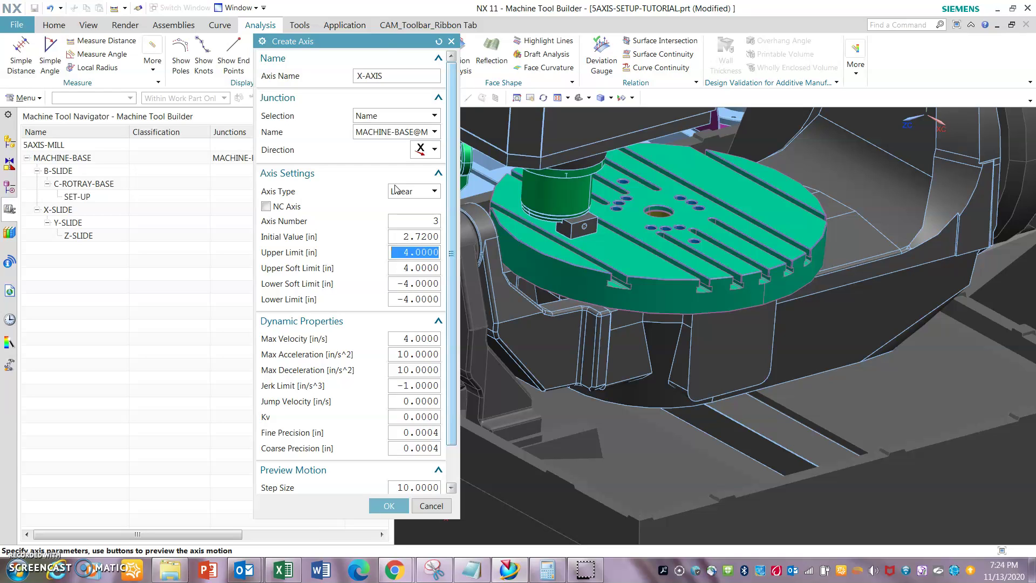
pyautogui.write('20.0')
pyautogui.press('Tab')
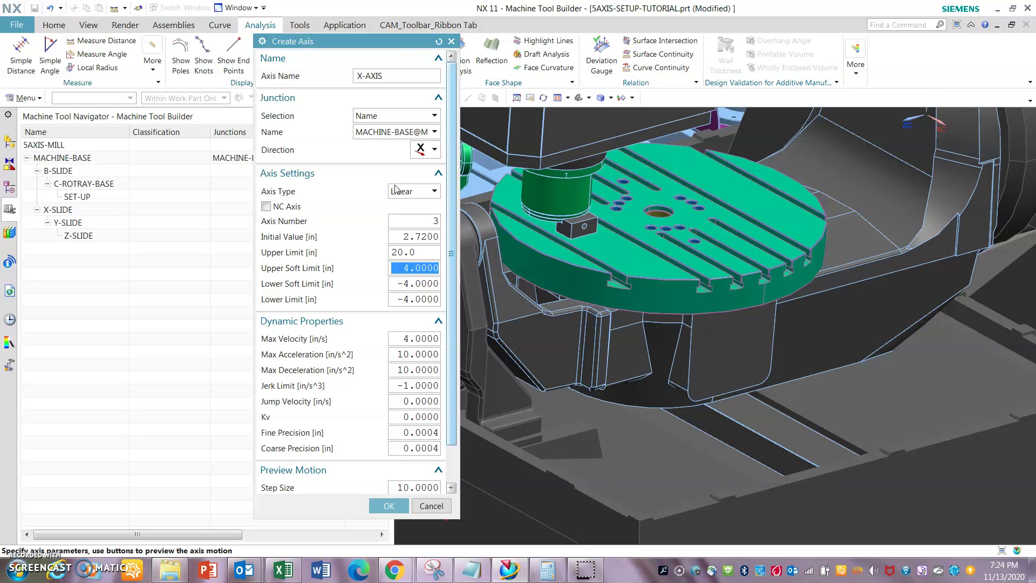
pyautogui.write('2')
pyautogui.press('Tab')
pyautogui.write('-20.0')
pyautogui.press('Tab')
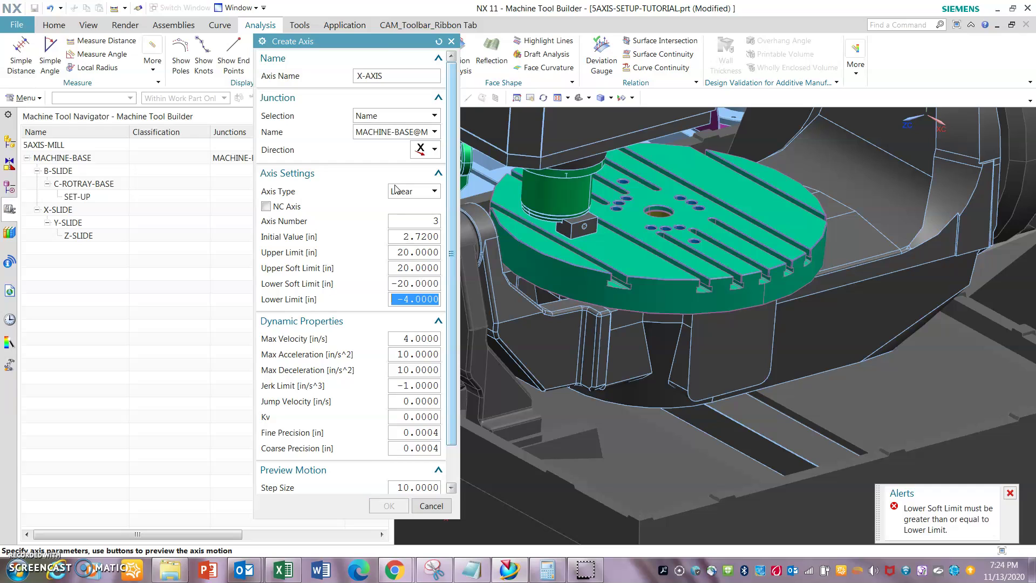
pyautogui.write('-2')
pyautogui.press('Tab')
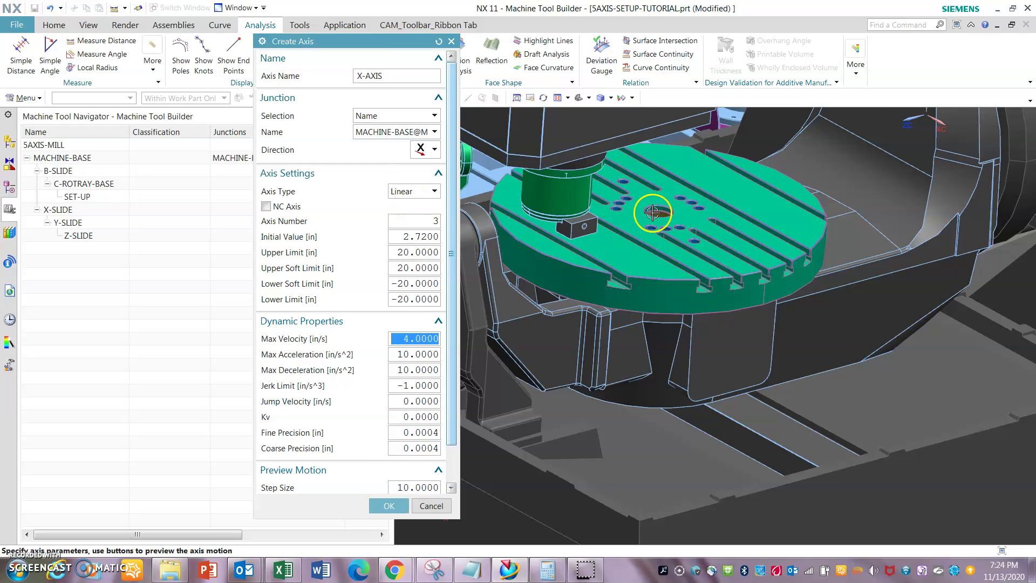
# Preview the X-AXIS travel in both directions and create the axis.
pyautogui.moveTo(672, 229); pyautogui.dragTo(712, 251, button='middle')
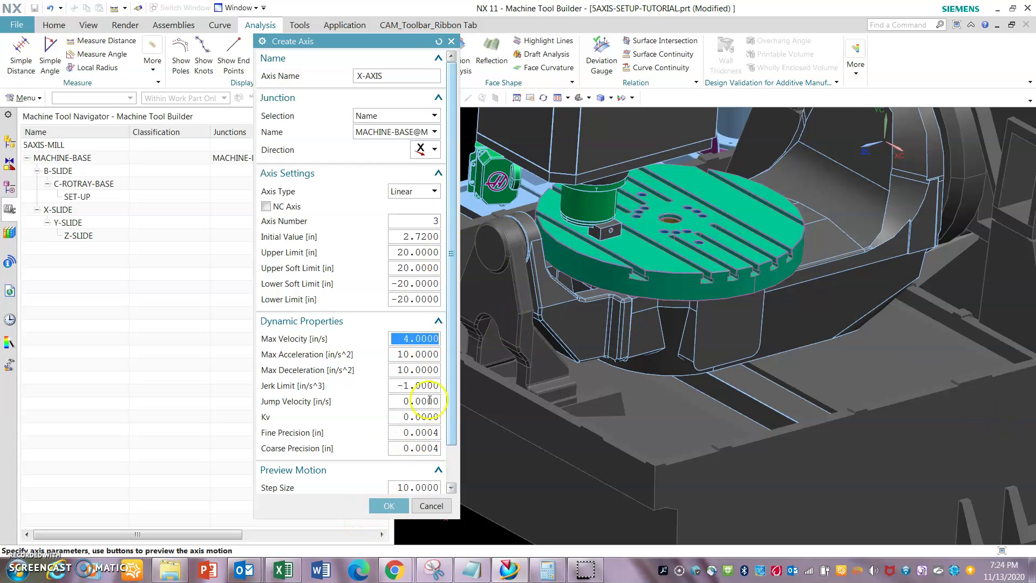
pyautogui.scroll(-2, 428, 399)
pyautogui.scroll(-5, 583, 406)
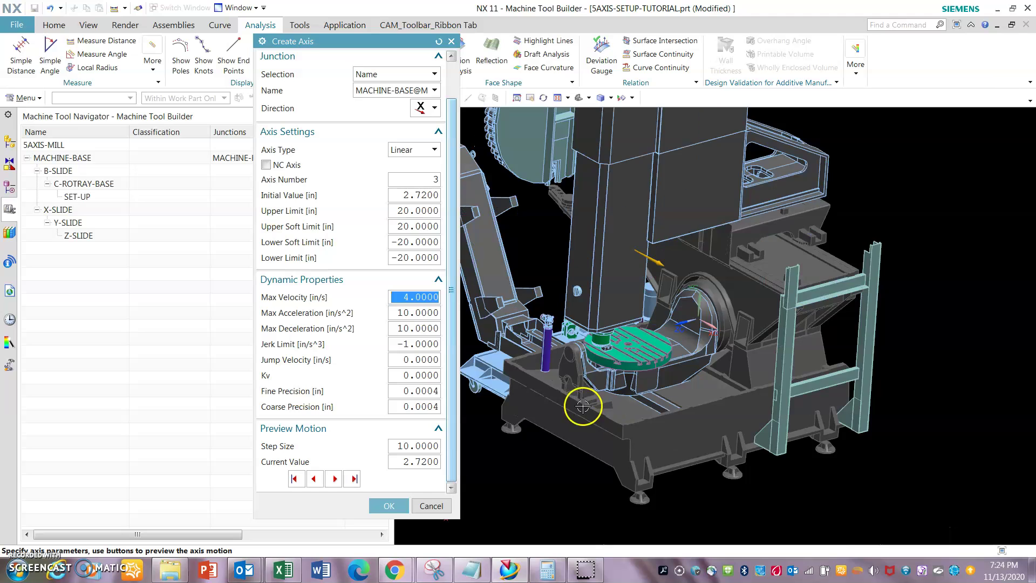
pyautogui.click(333, 479)
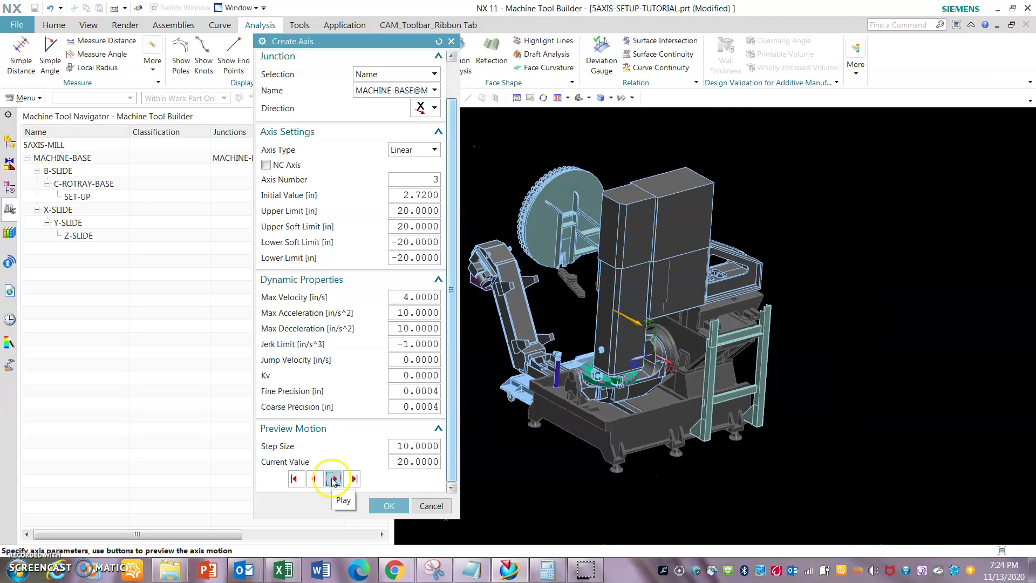
pyautogui.scroll(5, 721, 327)
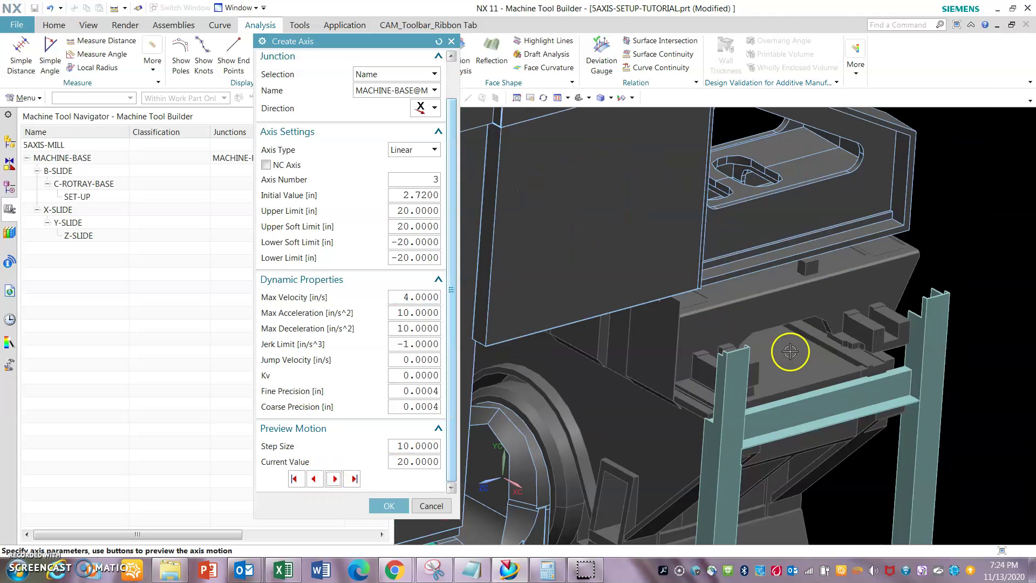
pyautogui.scroll(-5, 789, 351)
pyautogui.click(315, 479)
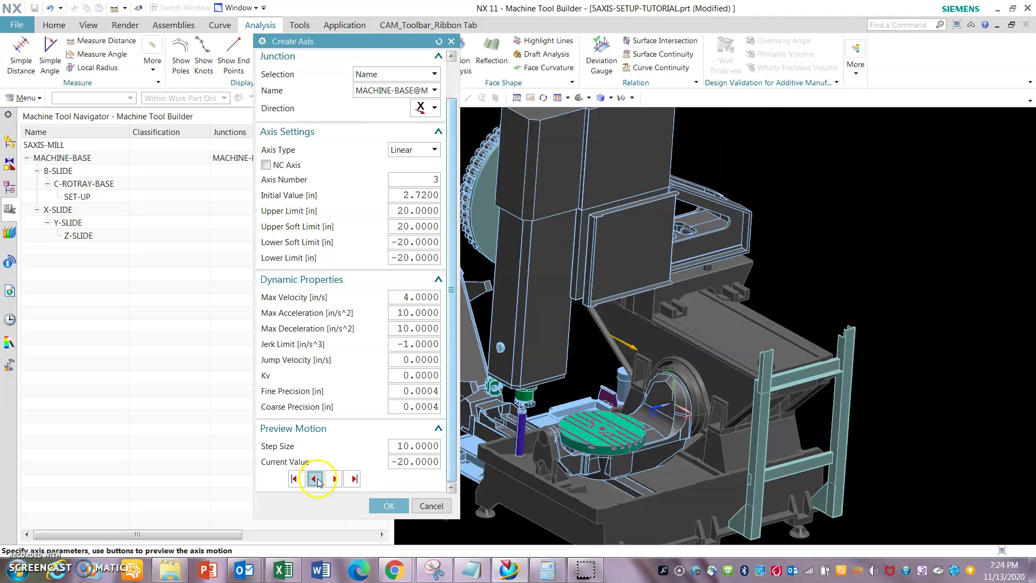
pyautogui.click(389, 505)
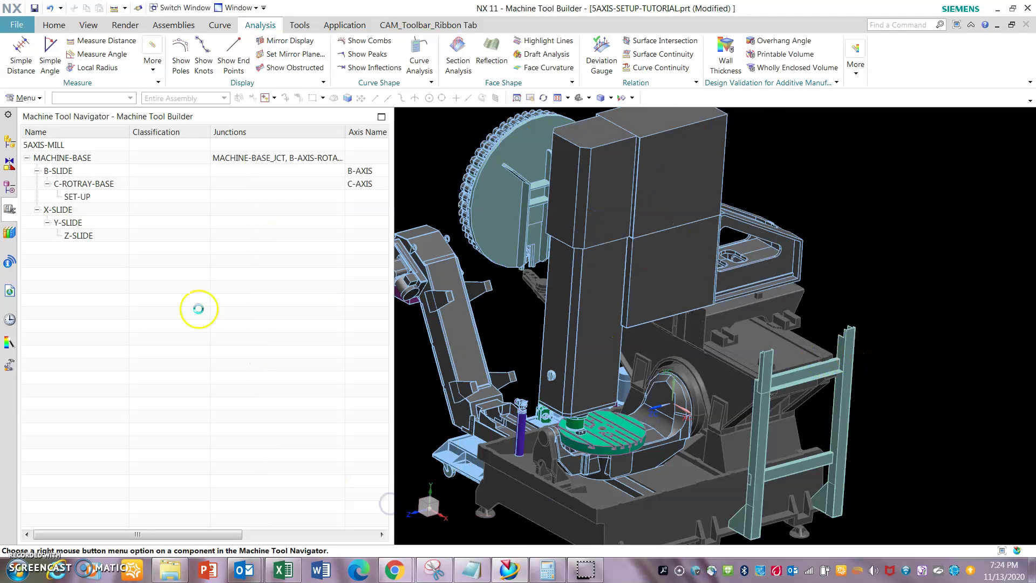
pyautogui.scroll(3, 613, 363)
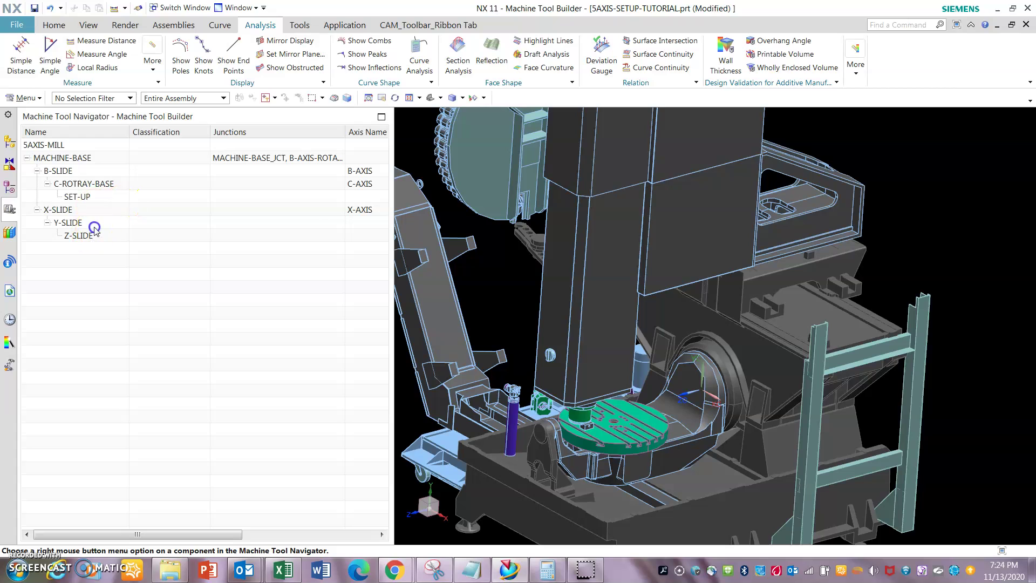
# Insert a linear axis named Y-AXIS on Y-SLIDE, using the MACHINE-BASE_JCT junction and the positive Y direction.
pyautogui.rightClick(94, 226)
pyautogui.moveTo(131, 236)
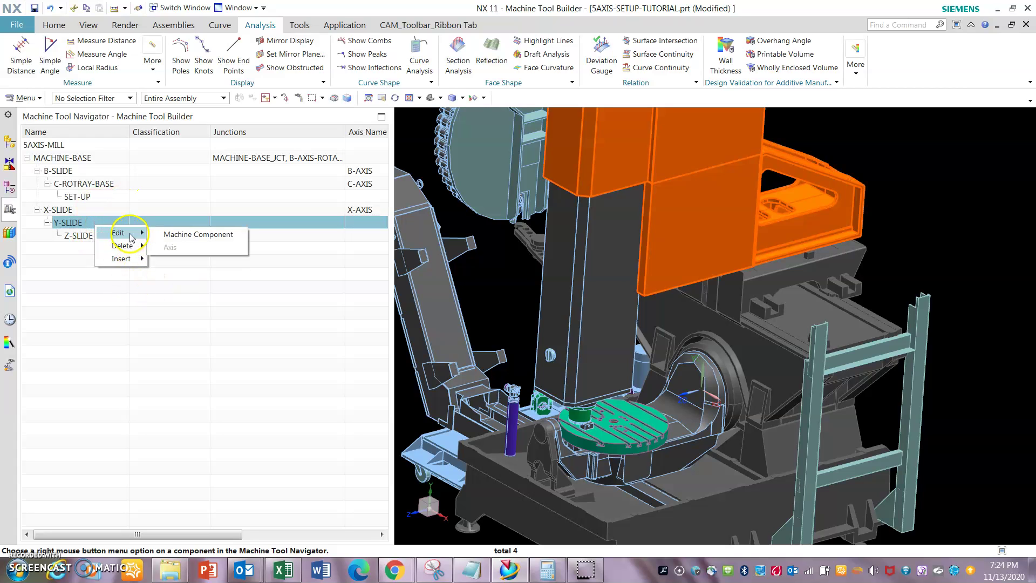
pyautogui.moveTo(118, 258)
pyautogui.click(173, 271)
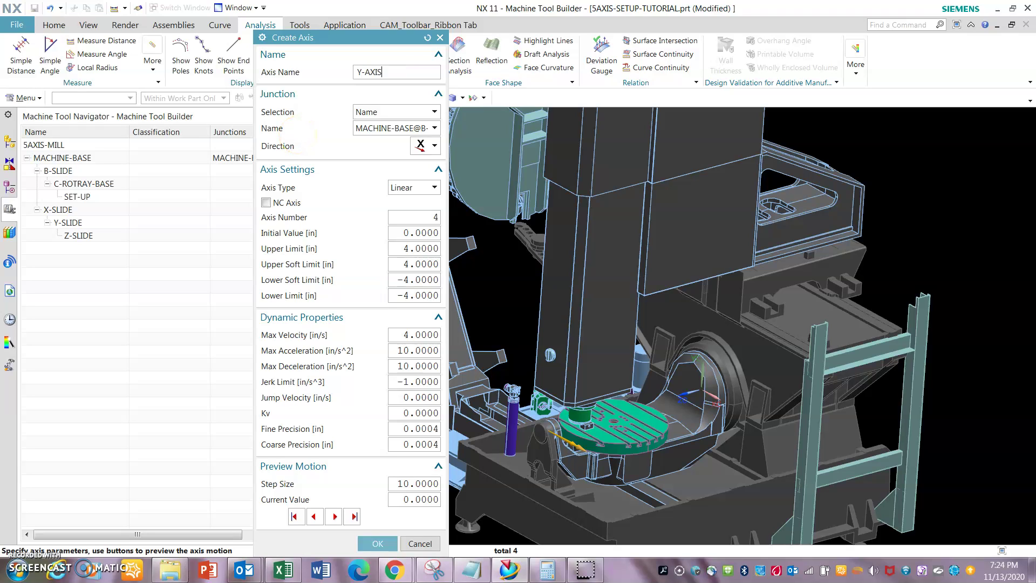
pyautogui.click(435, 128)
pyautogui.click(438, 155)
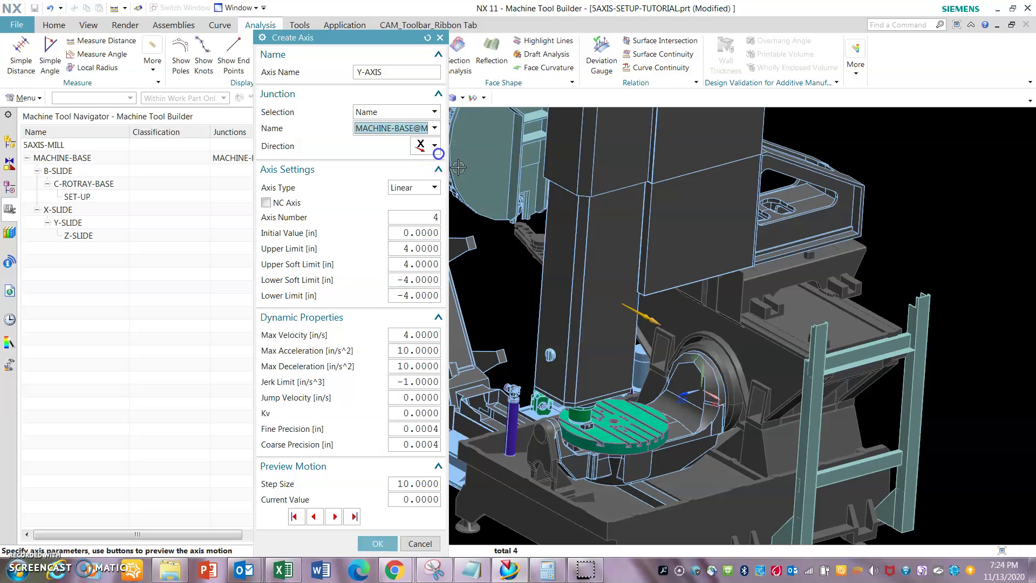
pyautogui.click(435, 146)
pyautogui.click(427, 208)
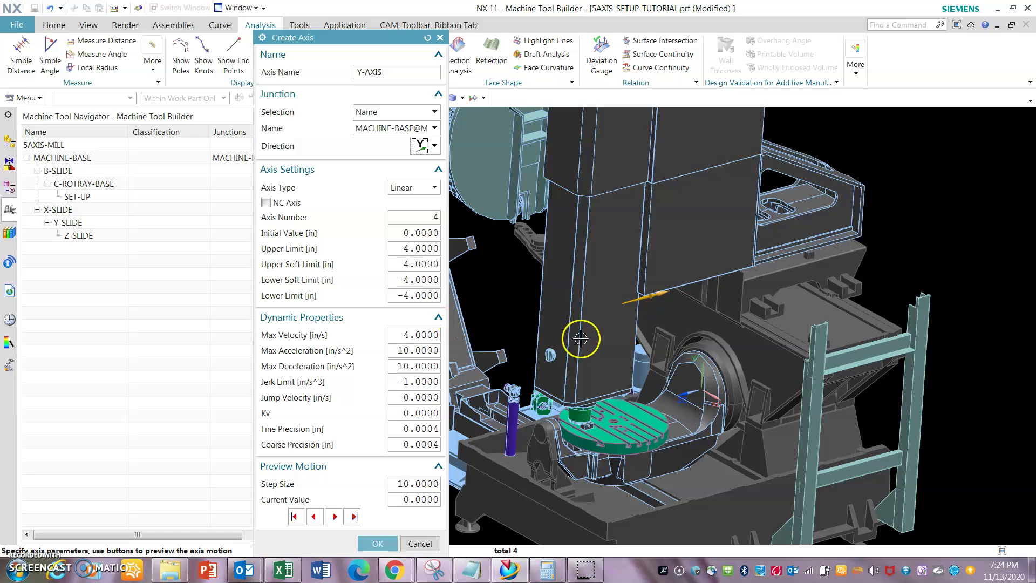
# Try to set the Y-AXIS initial value to -12.5 in and reset it to 0.
pyautogui.doubleClick(402, 237)
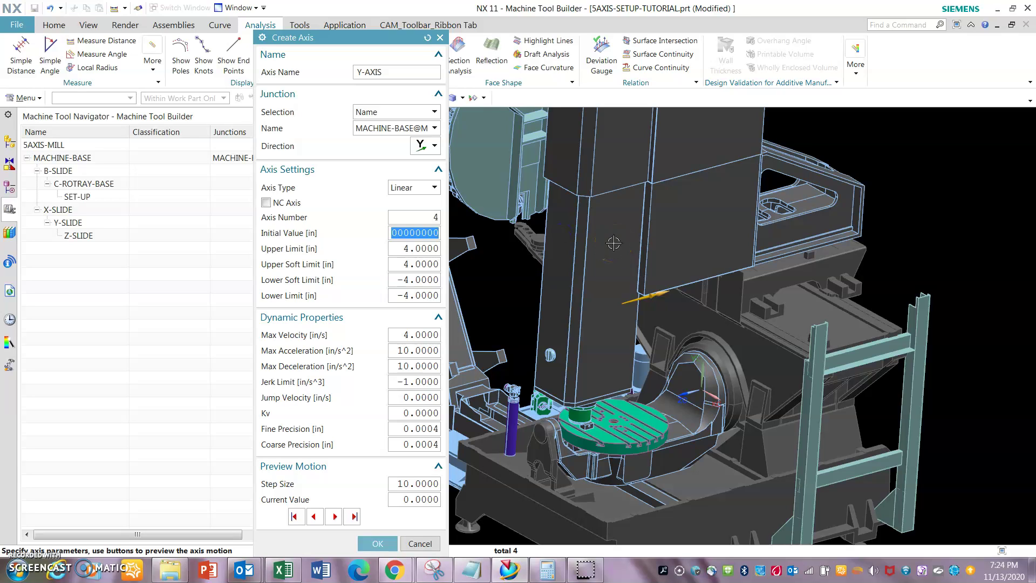
pyautogui.write('-12.5')
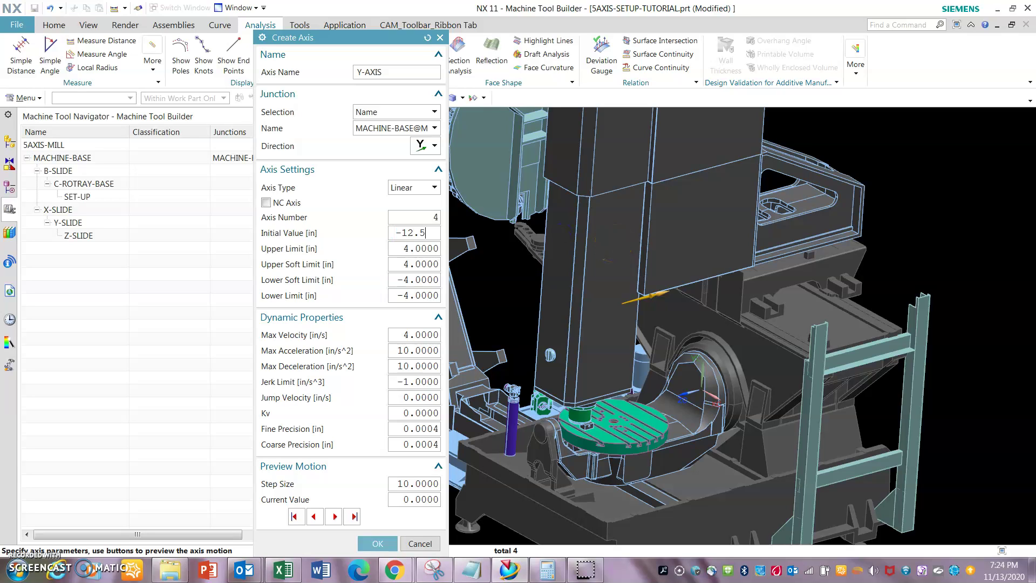
pyautogui.press('Tab')
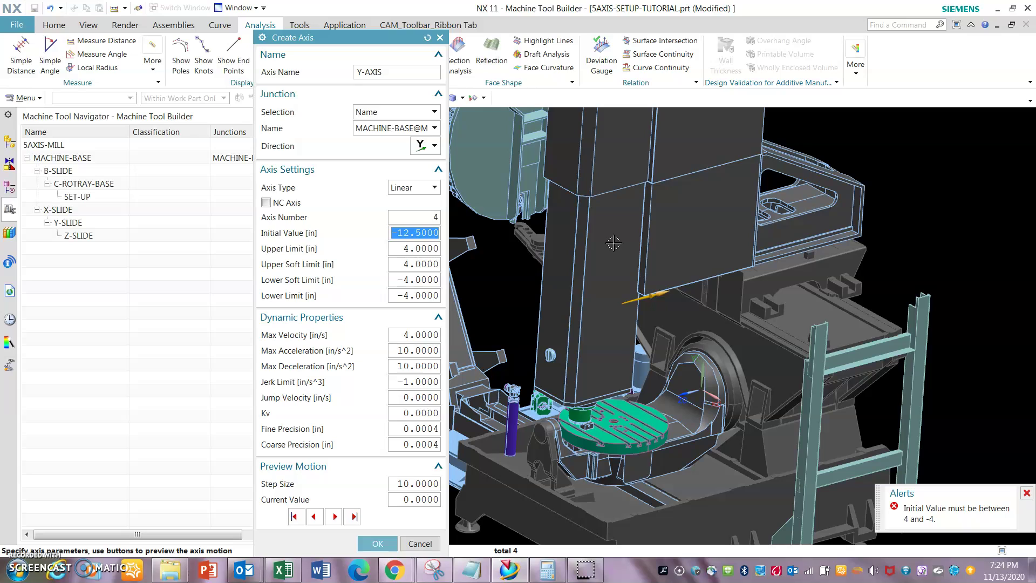
pyautogui.write('0')
# Set both Y-AXIS upper limits to 12.5 in, both lower limits to -12.5 in and the initial value to -12.5 in.
pyautogui.press('Tab')
pyautogui.write('1')
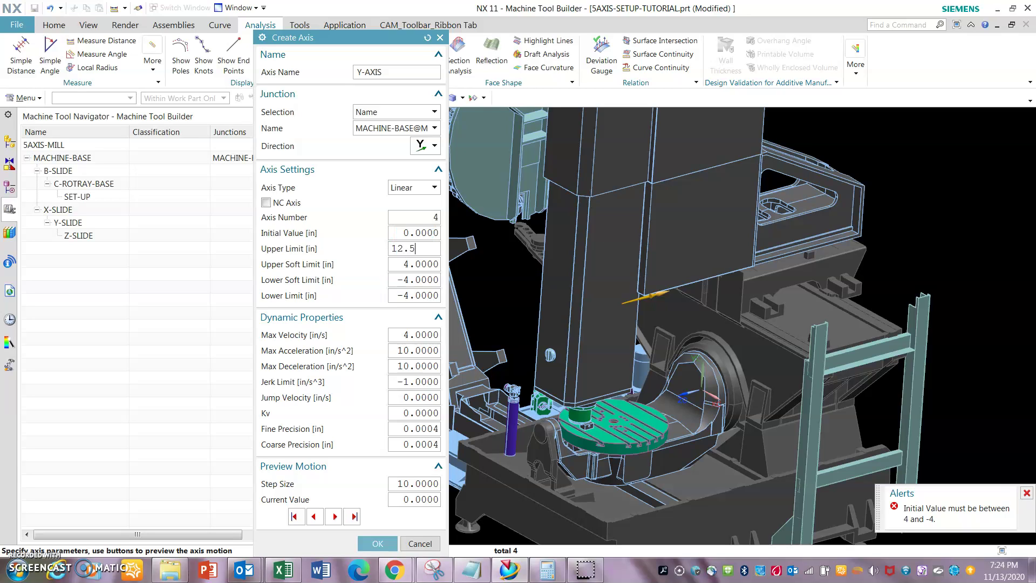
pyautogui.write('2.5')
pyautogui.press('Tab')
pyautogui.write('12.5')
pyautogui.press('Tab')
pyautogui.write('-12.5')
pyautogui.press('Tab')
pyautogui.write('-12.5')
pyautogui.press('Tab')
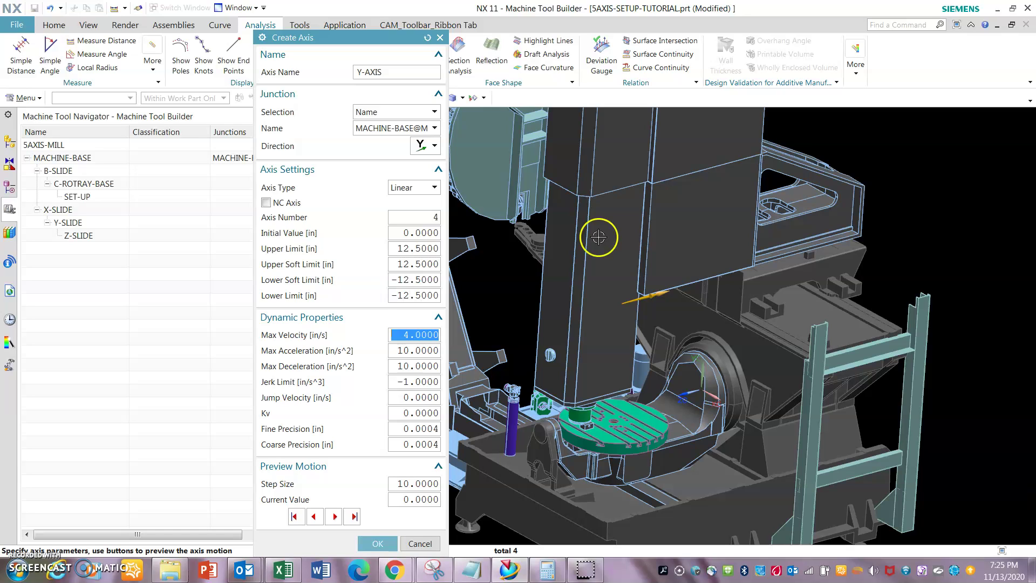
pyautogui.click(398, 232)
pyautogui.write('-12.5')
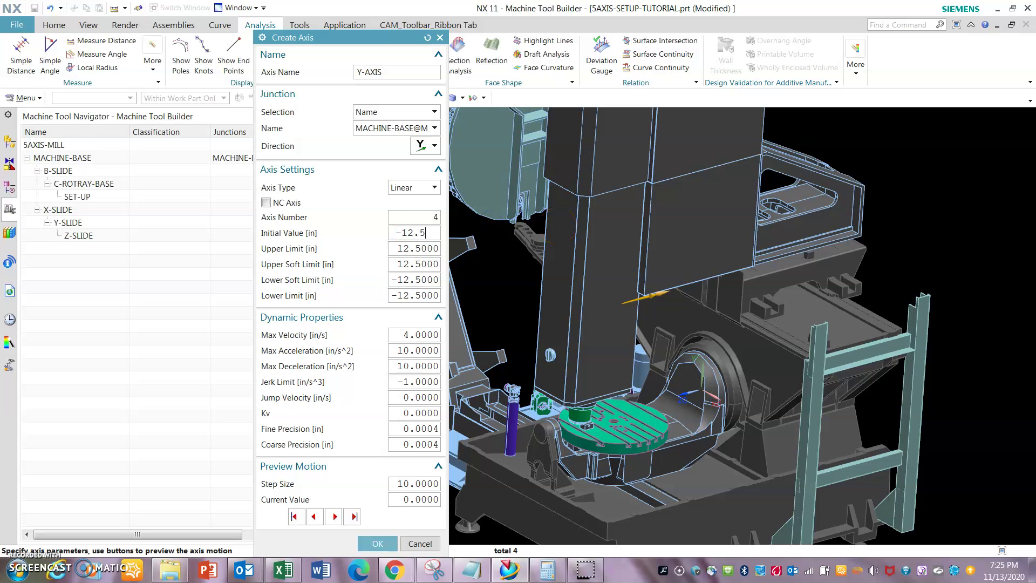
pyautogui.press('Tab')
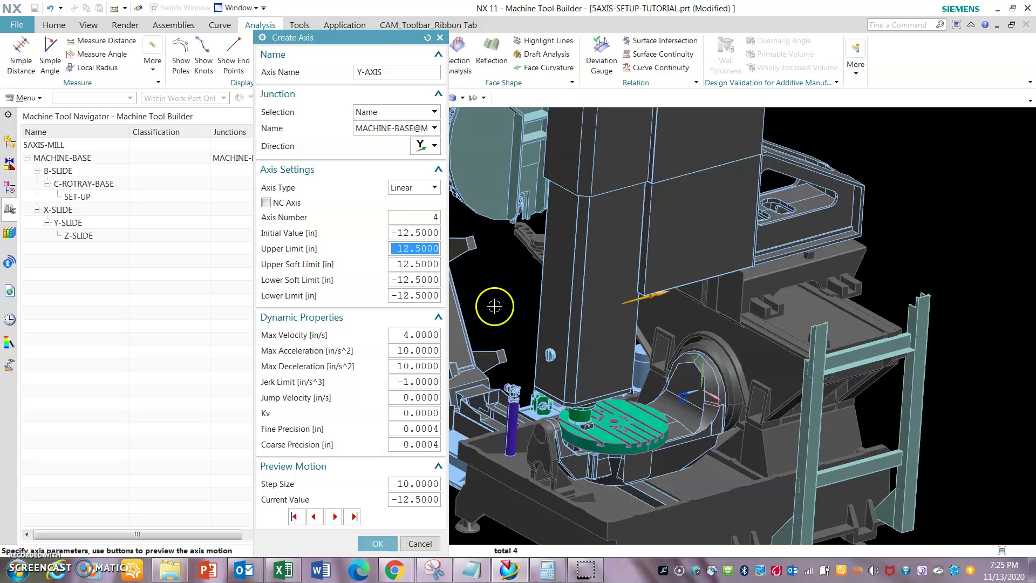
# Preview the Y-AXIS travel in both directions and create the axis.
pyautogui.moveTo(610, 353); pyautogui.dragTo(580, 356, button='middle')
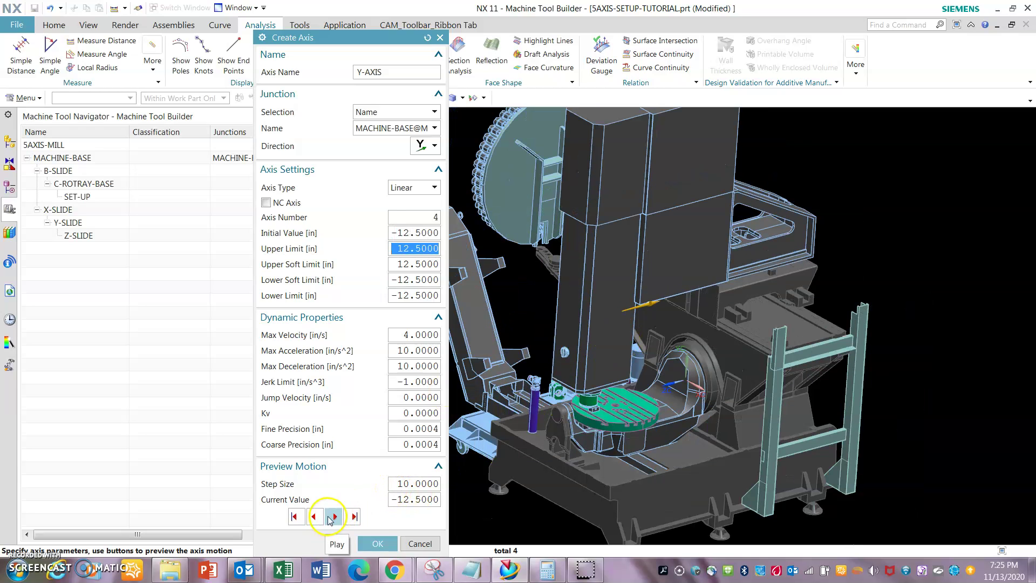
pyautogui.click(335, 517)
pyautogui.click(314, 517)
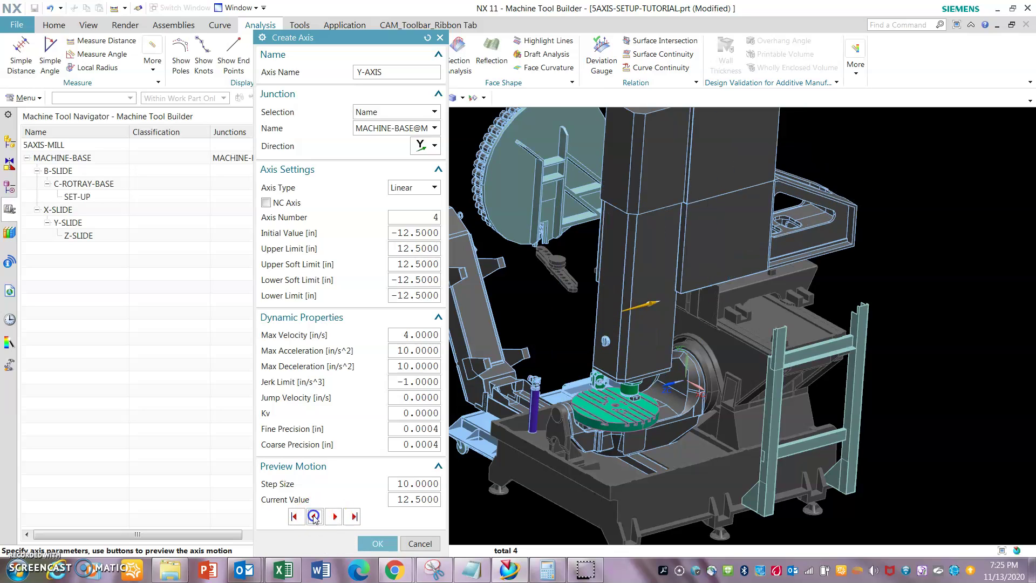
pyautogui.click(378, 543)
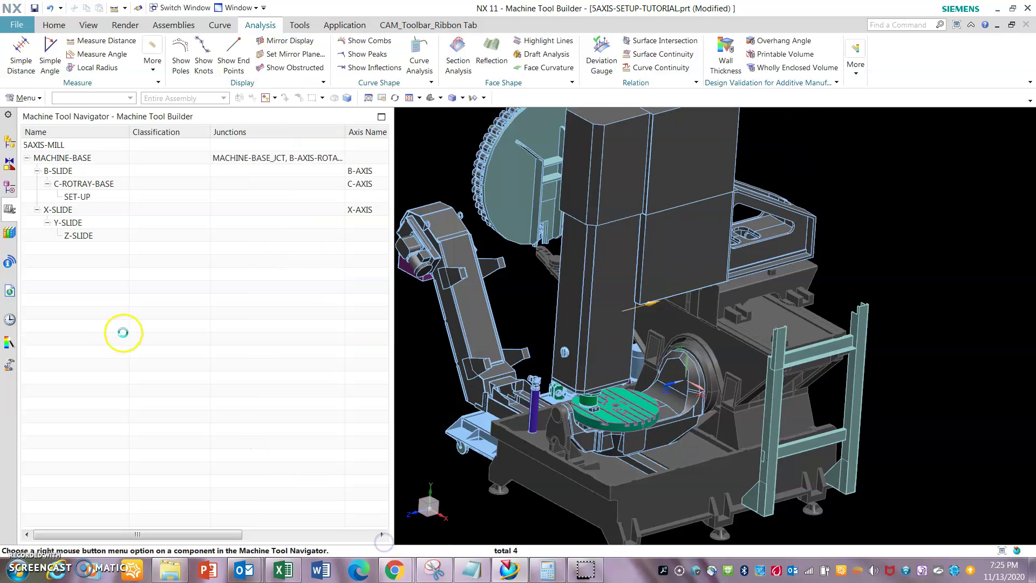
# Insert a linear axis named Z-AXIS on Z-SLIDE, using the MACHINE-BASE_JCT junction and the positive Z direction.
pyautogui.rightClick(102, 235)
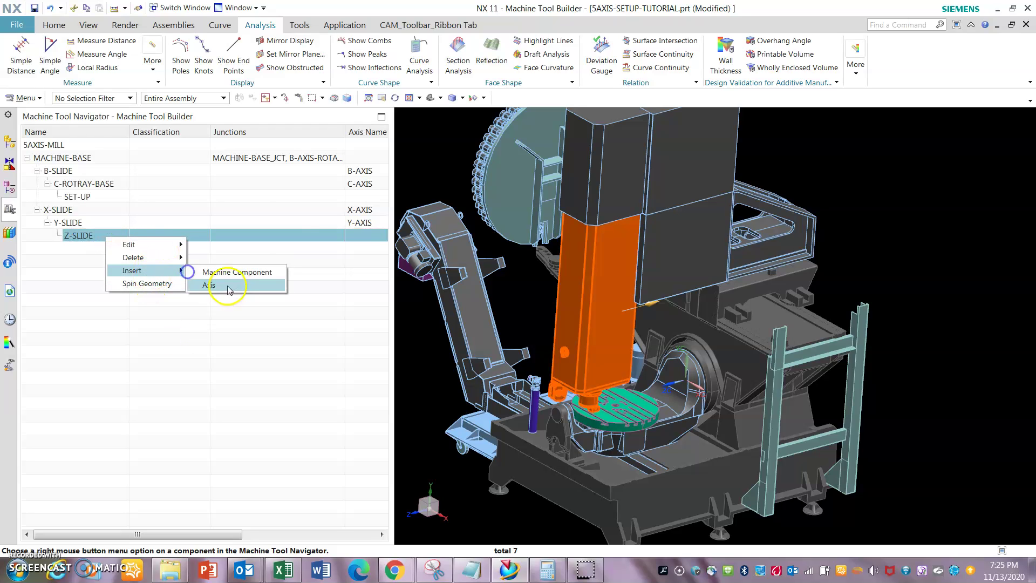
pyautogui.click(210, 272)
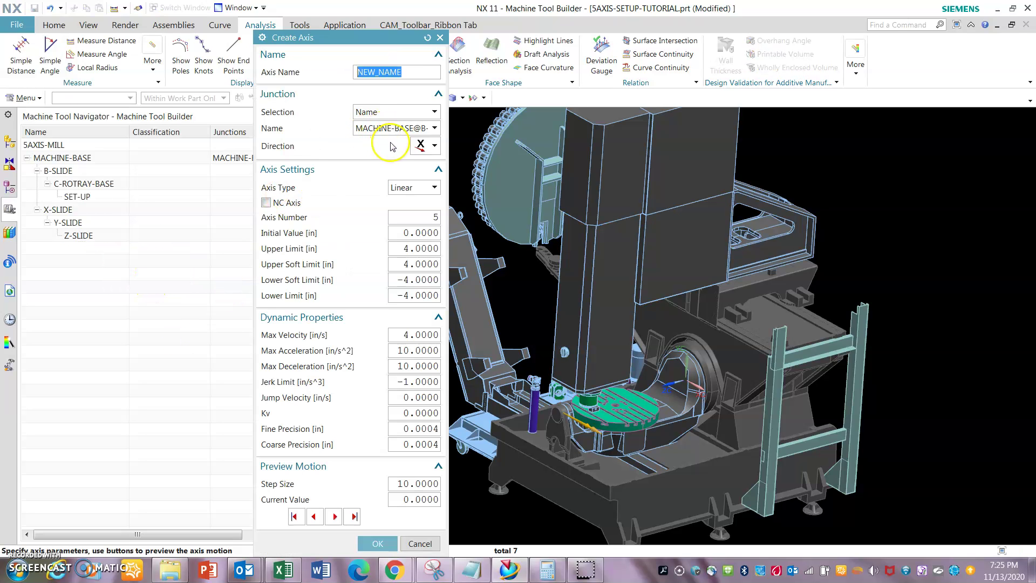
pyautogui.write('Z-AXIS')
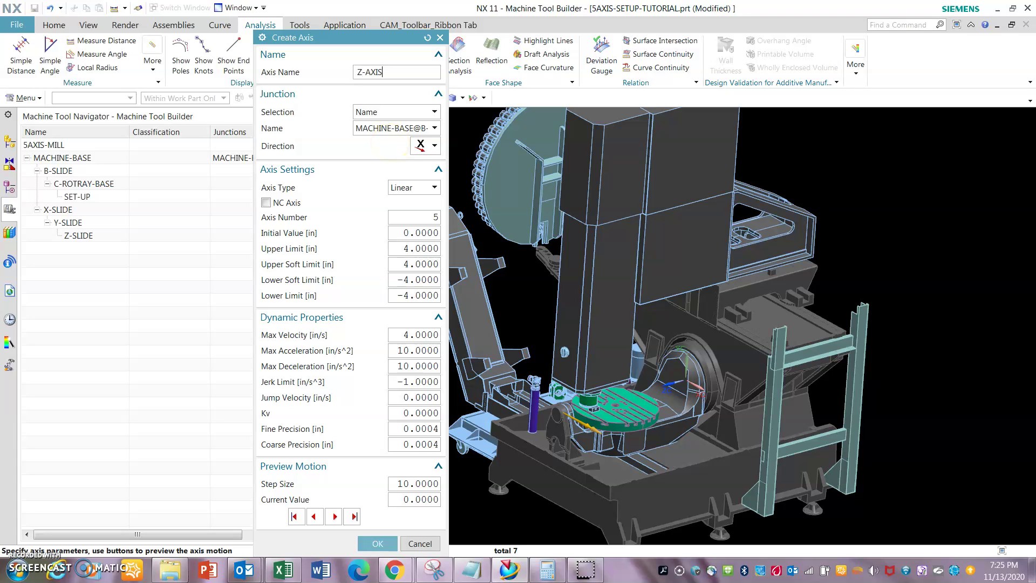
pyautogui.click(434, 145)
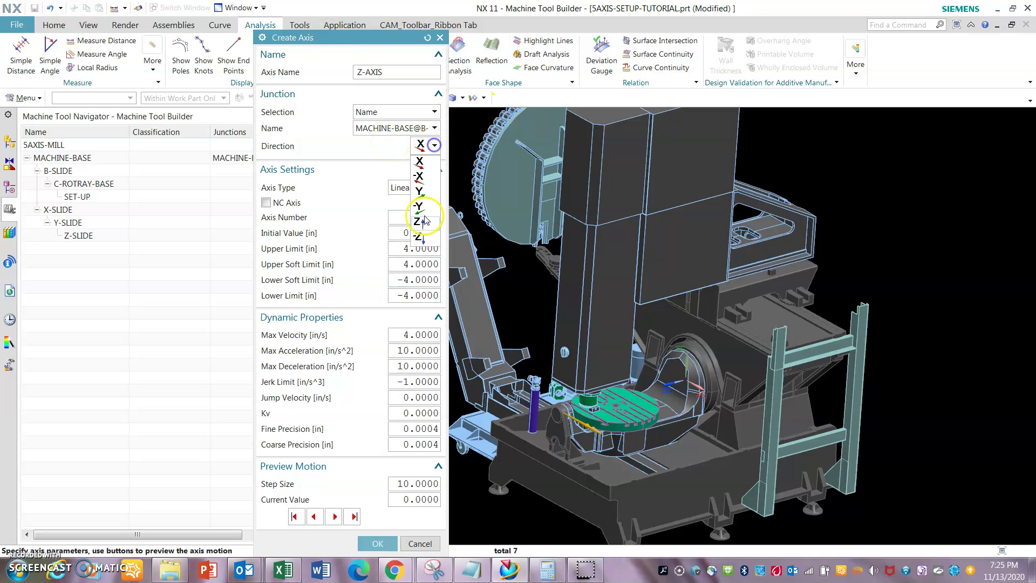
pyautogui.click(429, 215)
pyautogui.click(435, 145)
pyautogui.click(429, 200)
pyautogui.click(433, 128)
pyautogui.click(429, 153)
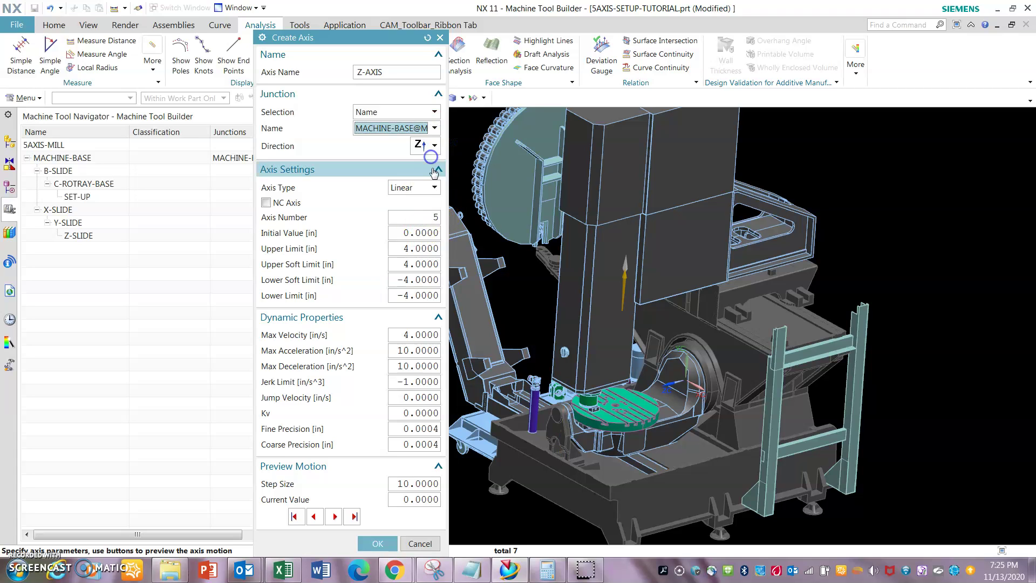
# Set both Z-AXIS upper limits to 0 in, both lower limits to -29 in and the initial value to -24.9 in.
pyautogui.click(397, 249)
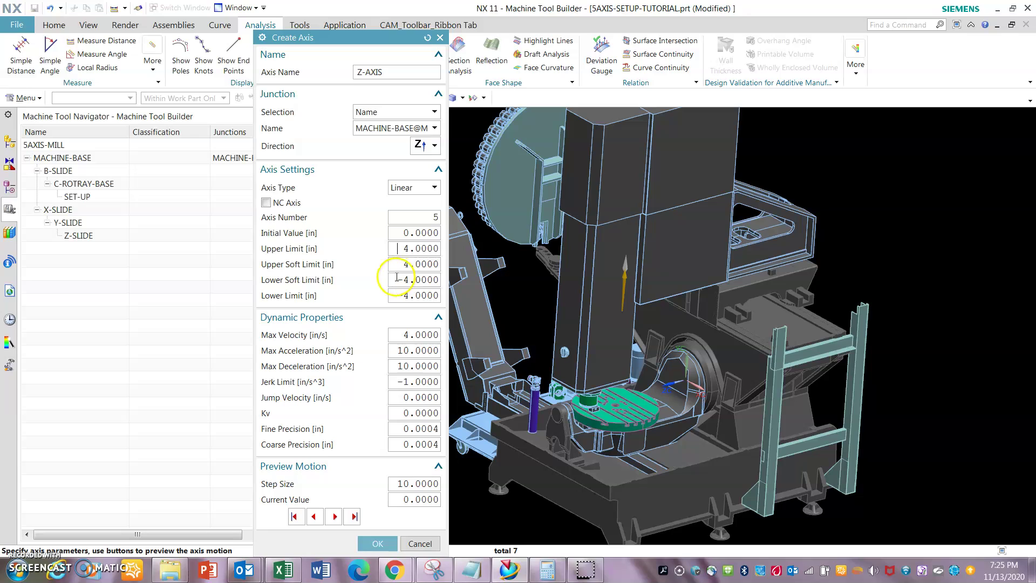
pyautogui.click(397, 248)
pyautogui.write('0')
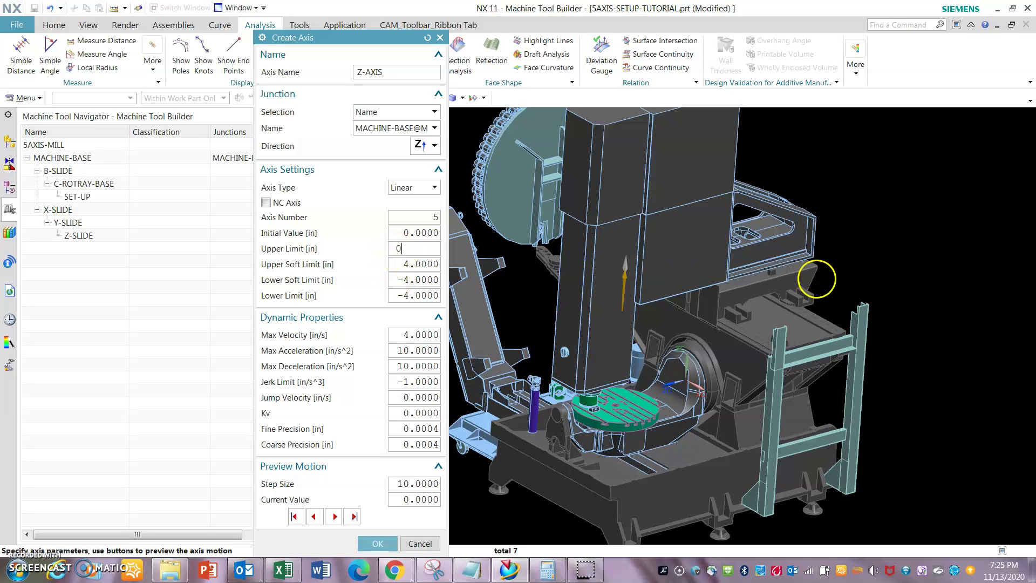
pyautogui.press('Tab')
pyautogui.write('0')
pyautogui.press('Tab')
pyautogui.write('-')
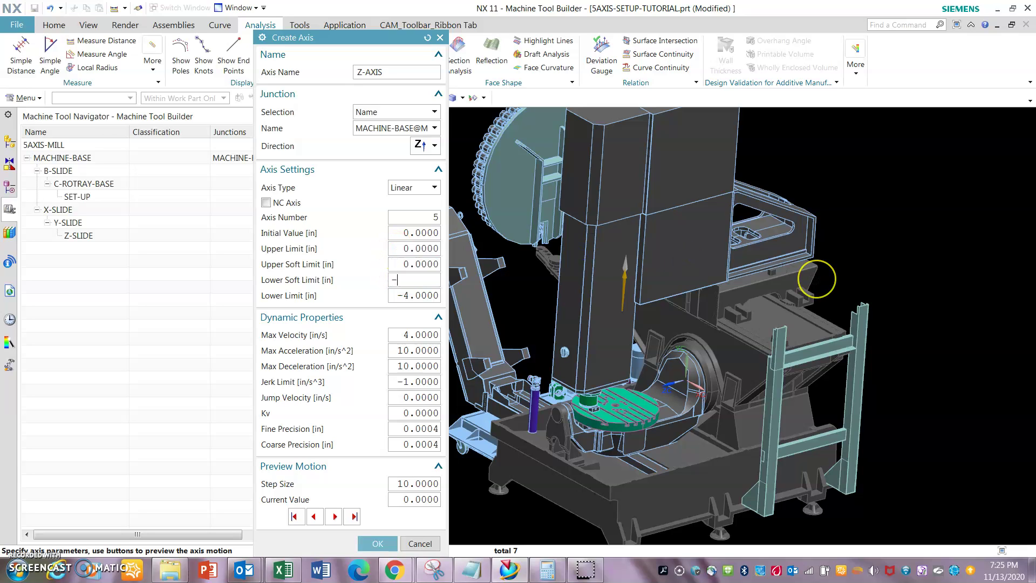
pyautogui.write('29.')
pyautogui.press('Tab')
pyautogui.write('-2')
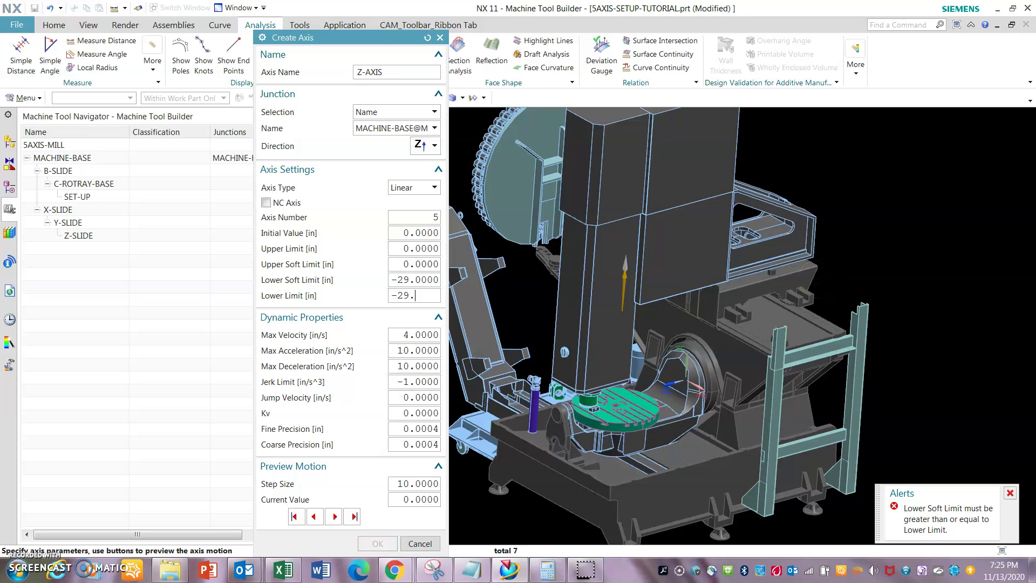
pyautogui.write('9.')
pyautogui.press('Tab')
pyautogui.click(399, 233)
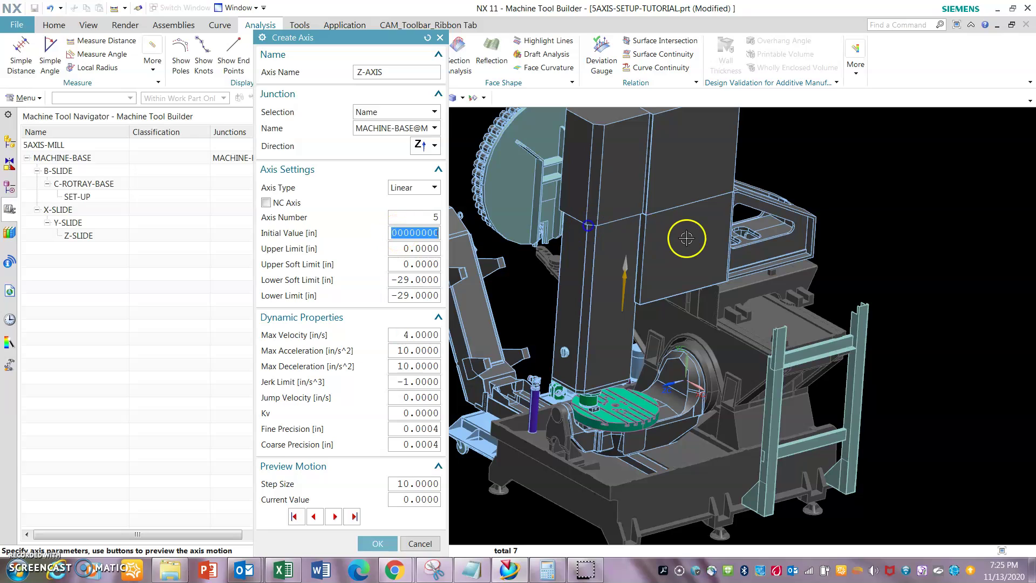
pyautogui.write('-24.9')
pyautogui.press('Tab')
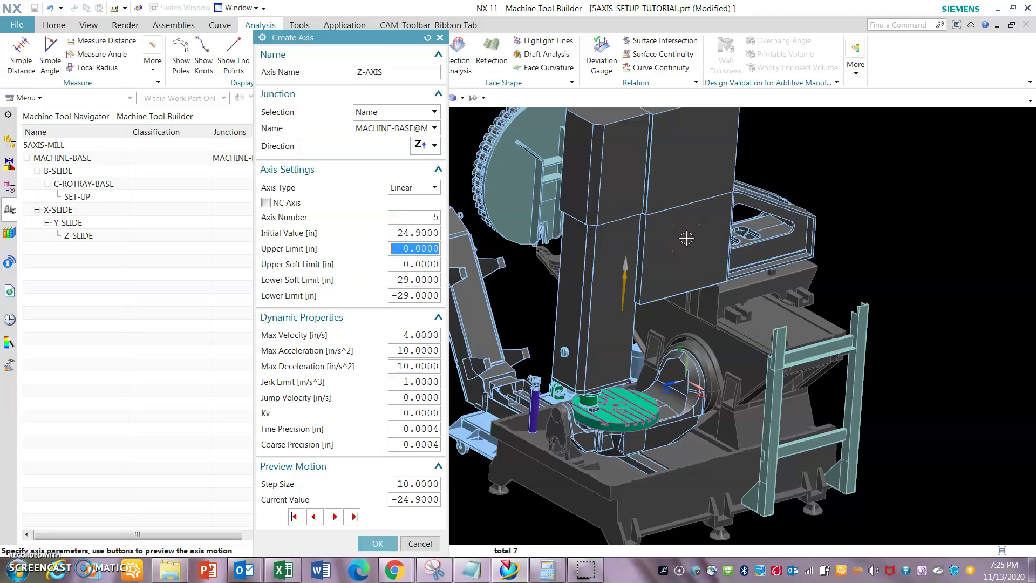
# Preview the Z-AXIS travel up and down and create the axis.
pyautogui.click(334, 517)
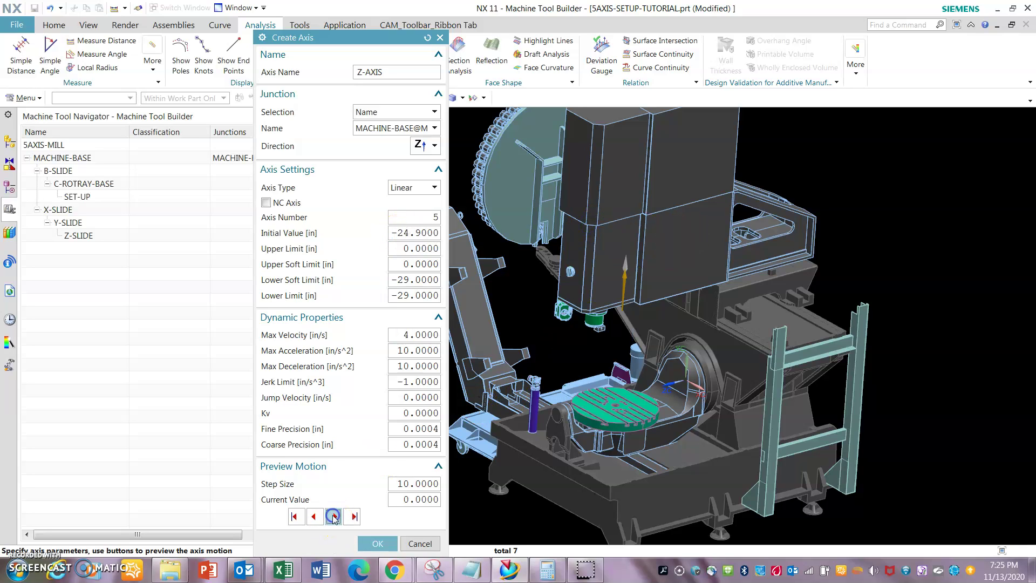
pyautogui.click(314, 517)
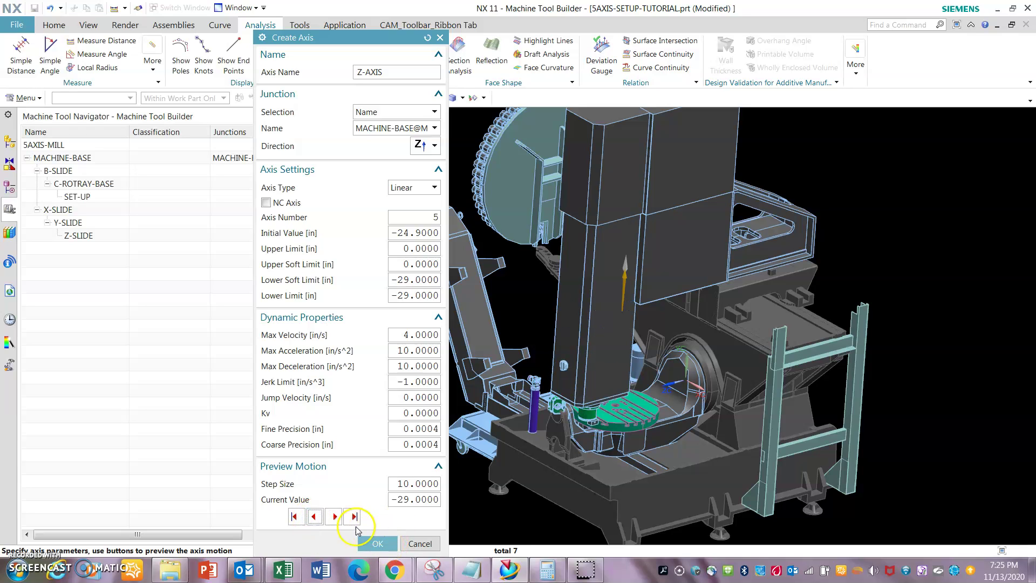
pyautogui.click(333, 516)
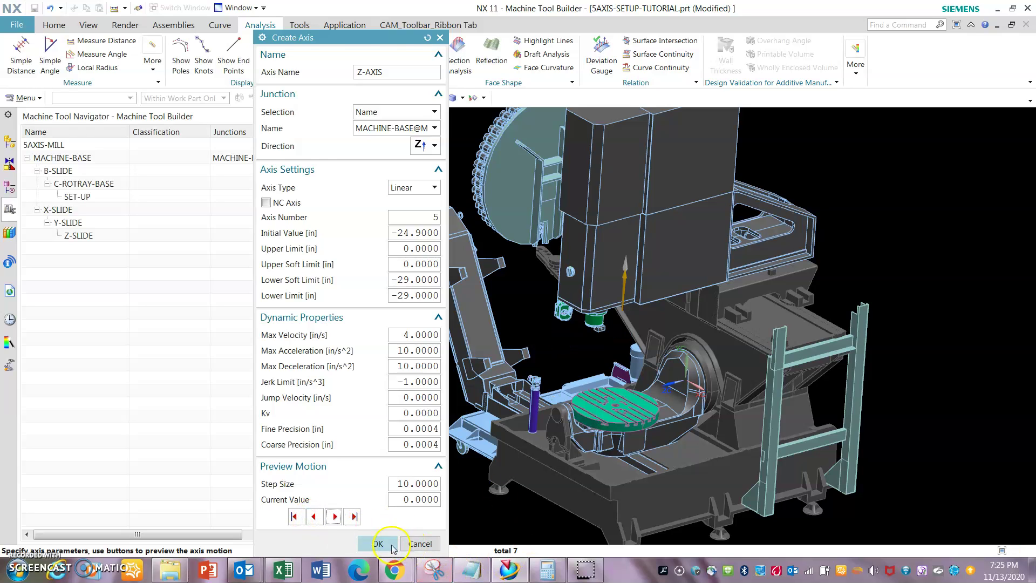
pyautogui.click(377, 544)
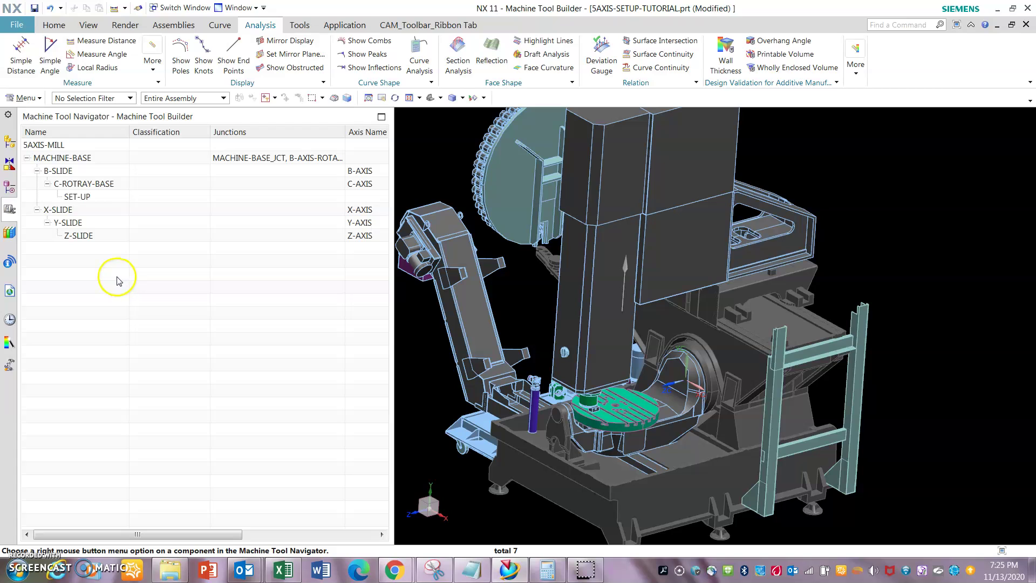
# Insert a machine component named SPINDLE under Z-SLIDE and select the small solid body beneath the spindle nose as its geometry.
pyautogui.click(97, 234)
pyautogui.rightClick(96, 236)
pyautogui.click(143, 270)
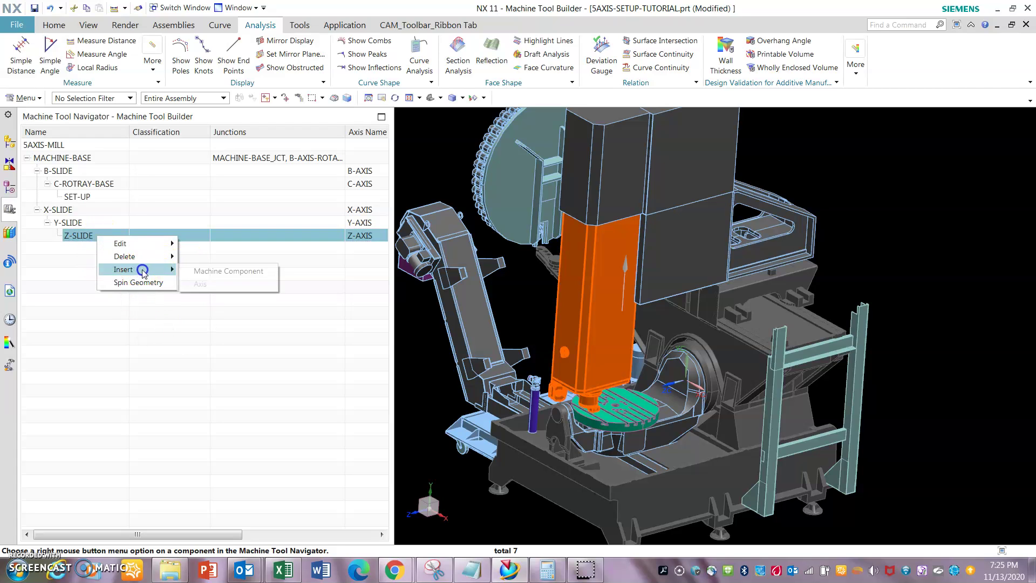
pyautogui.click(227, 271)
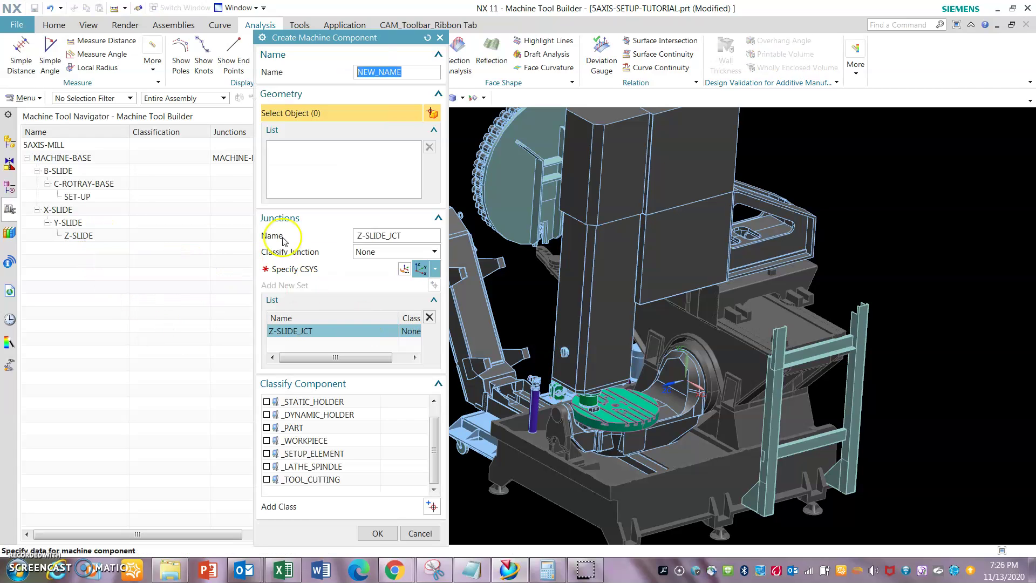
pyautogui.write('SPINDLE')
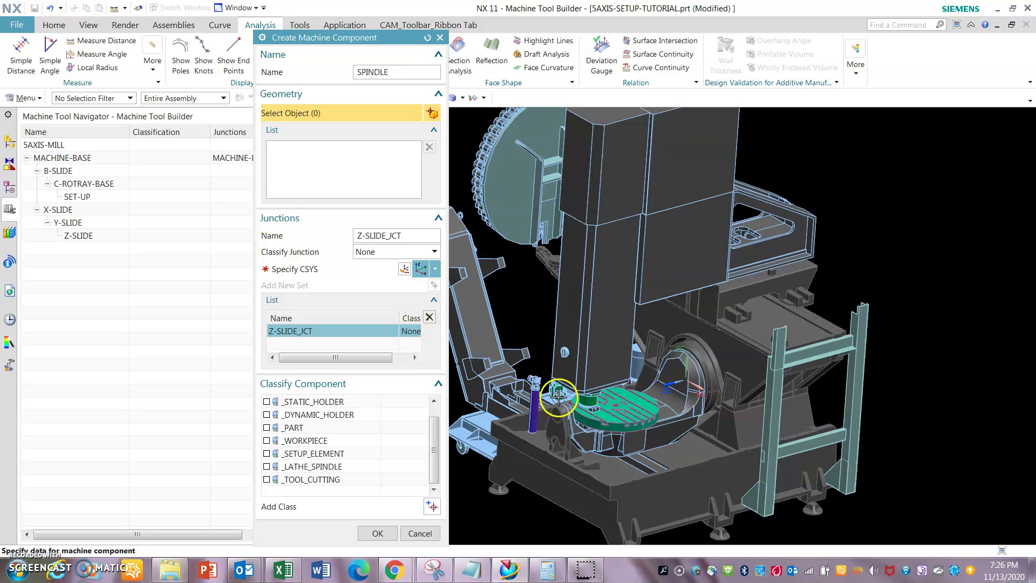
pyautogui.scroll(3, 575, 402)
pyautogui.scroll(3, 599, 399)
pyautogui.scroll(3, 591, 405)
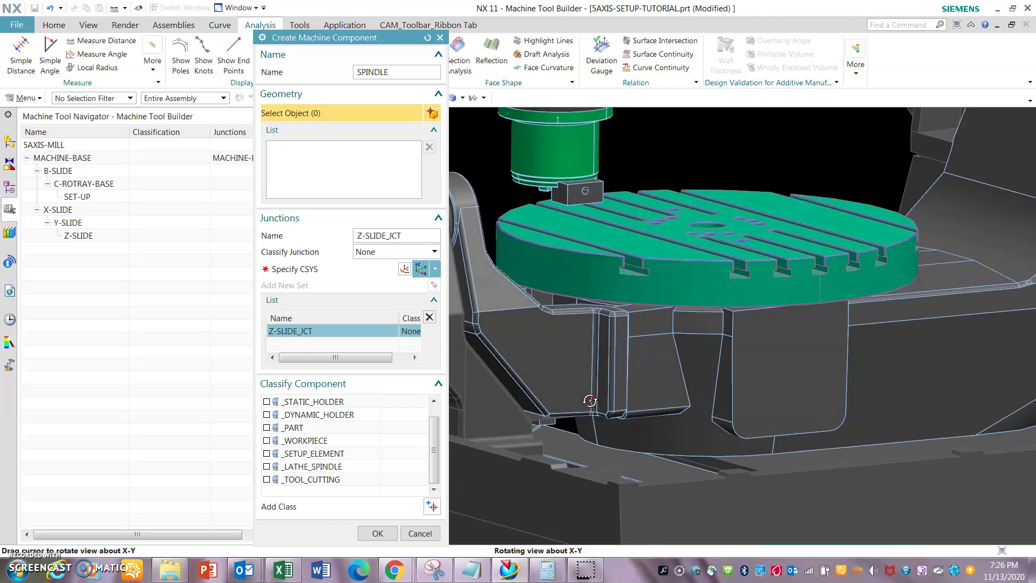
pyautogui.scroll(3, 538, 261)
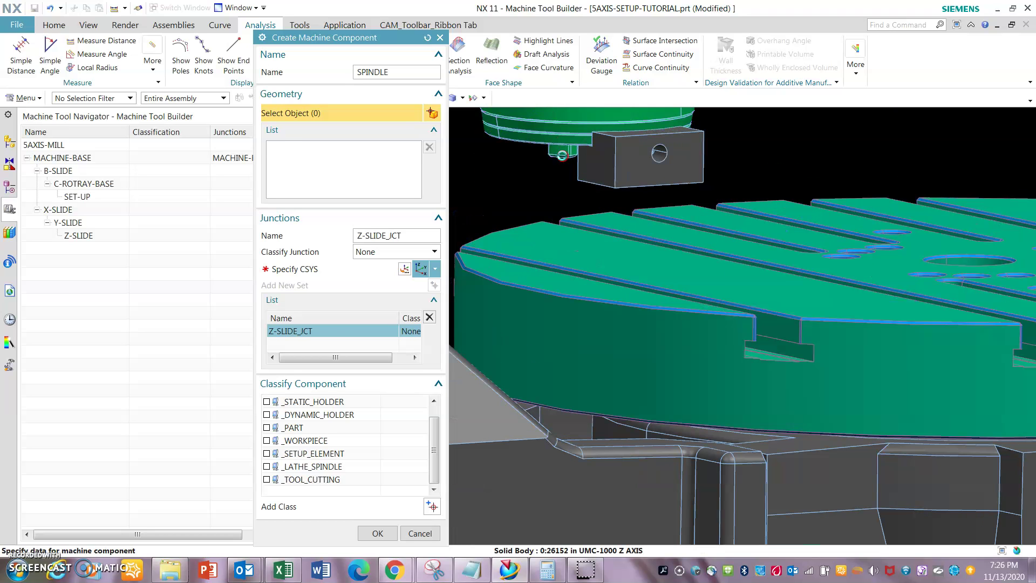
pyautogui.click(561, 156)
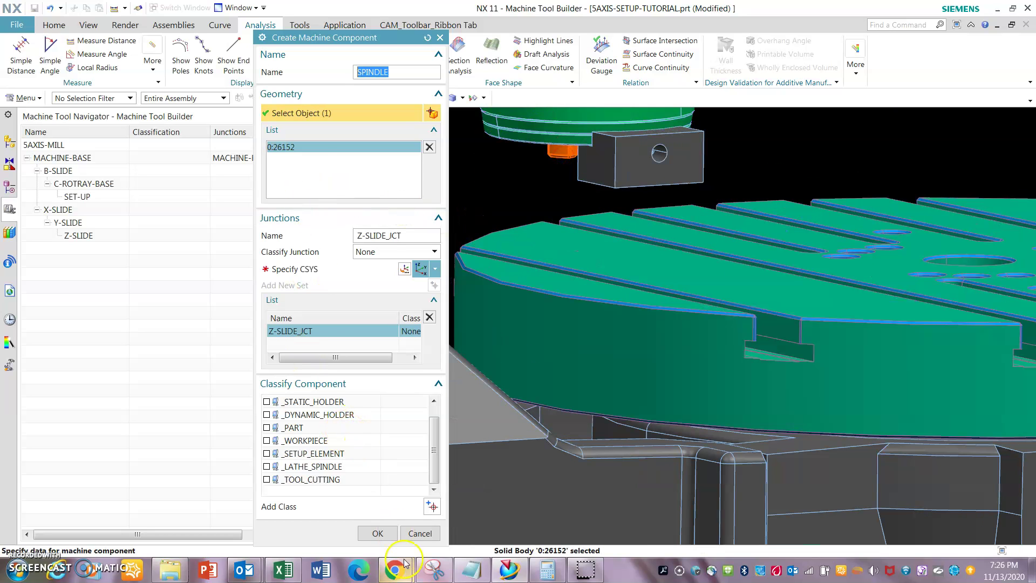
# Create the SPINDLE machine component under Z-SLIDE with the selected solid body.
pyautogui.click(377, 533)
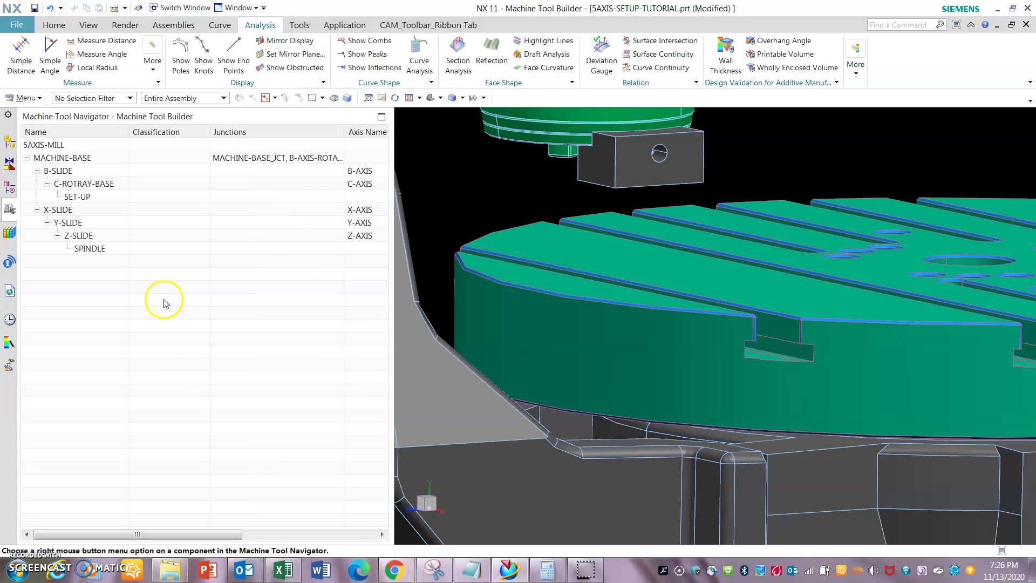
pyautogui.click(77, 249)
pyautogui.rightClick(77, 249)
pyautogui.click(126, 284)
pyautogui.click(203, 299)
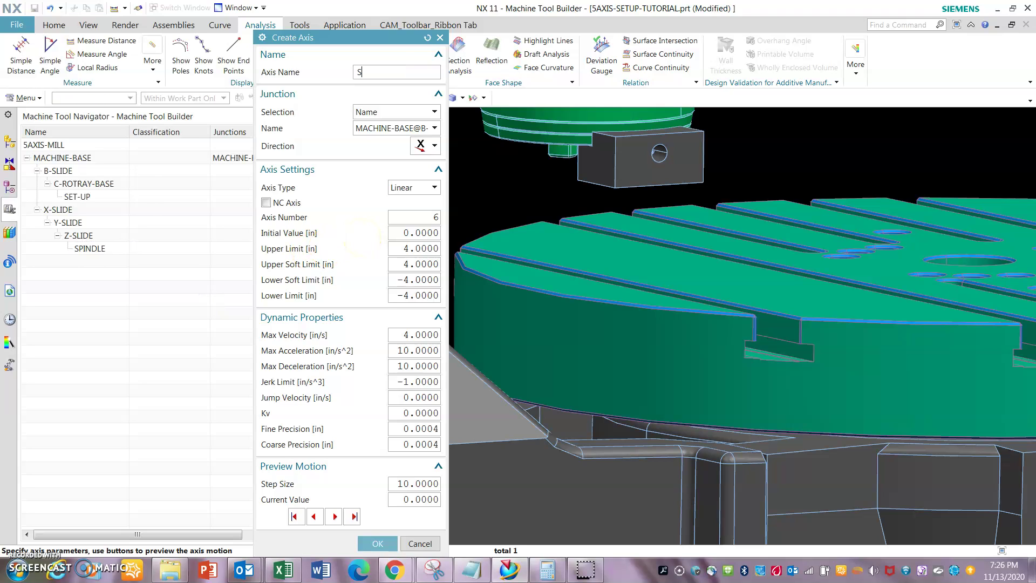
pyautogui.click(427, 128)
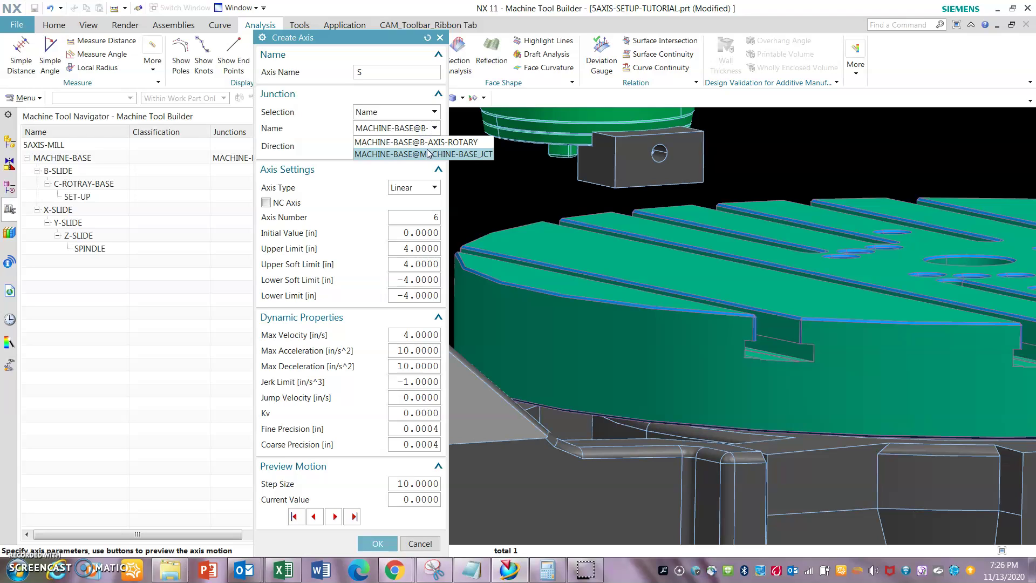
pyautogui.click(423, 154)
pyautogui.click(426, 147)
pyautogui.click(418, 221)
pyautogui.click(419, 190)
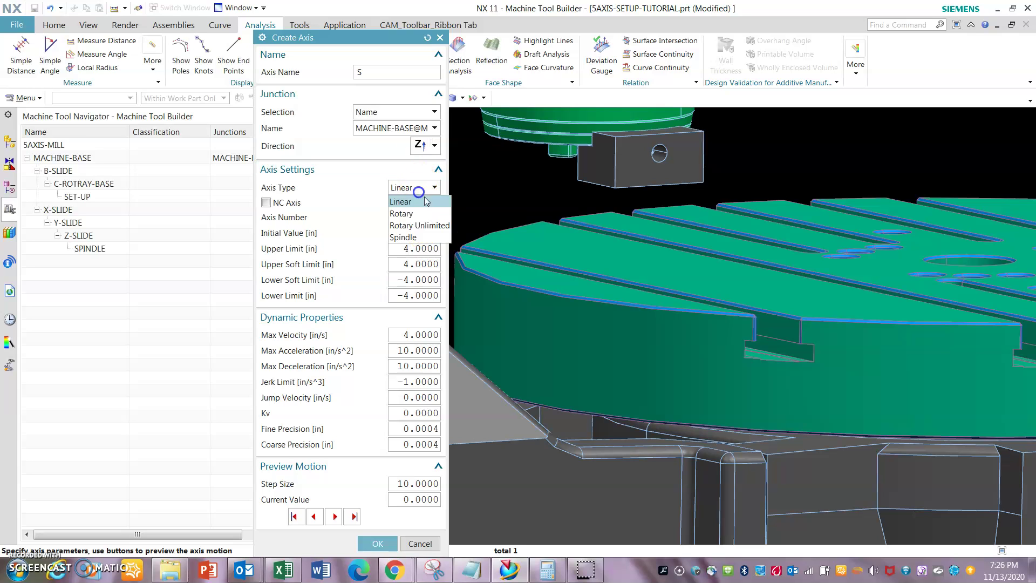
pyautogui.click(416, 225)
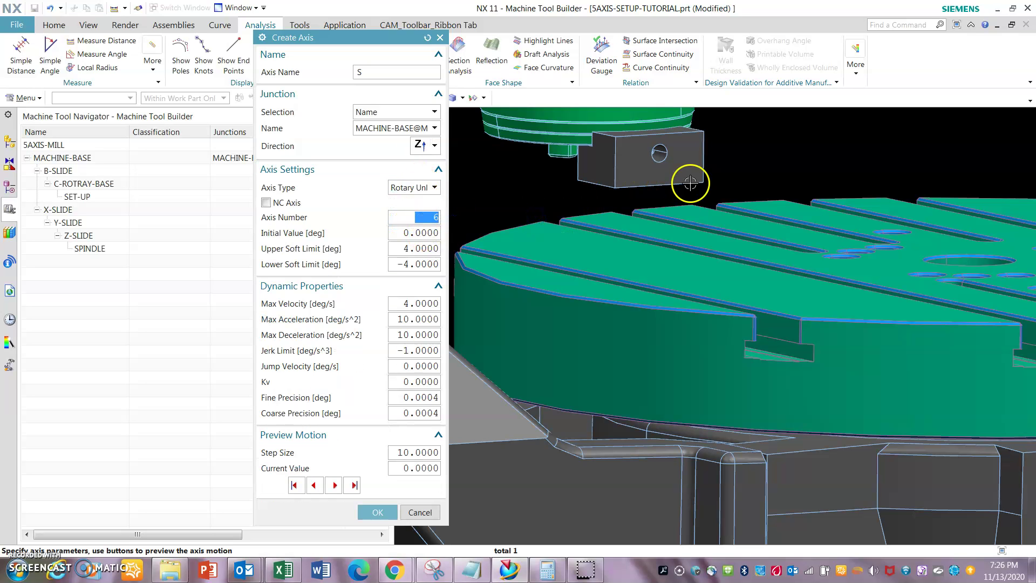
pyautogui.write('6')
pyautogui.press('Tab')
pyautogui.press('Tab')
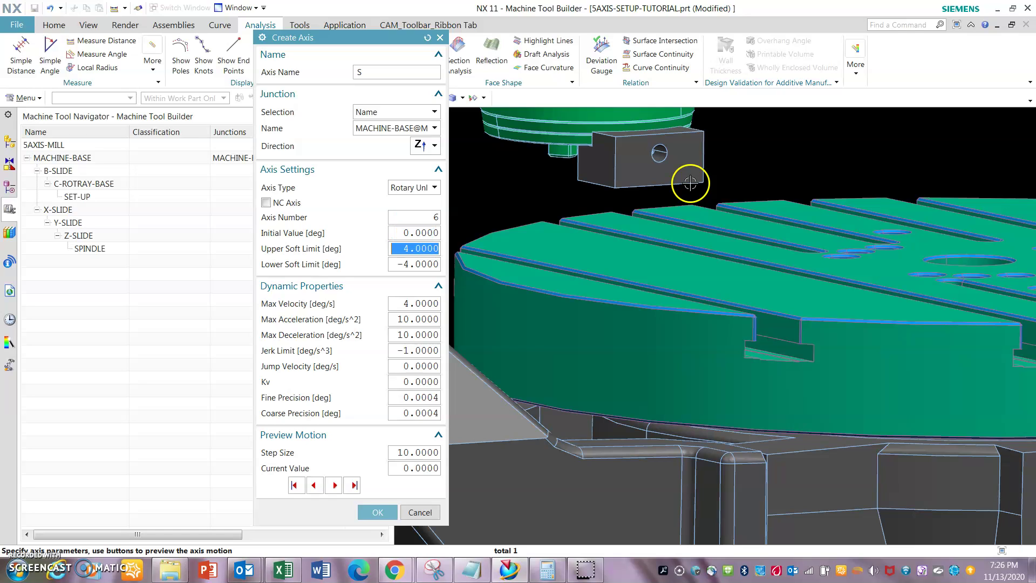
pyautogui.write('36.')
pyautogui.press('Tab')
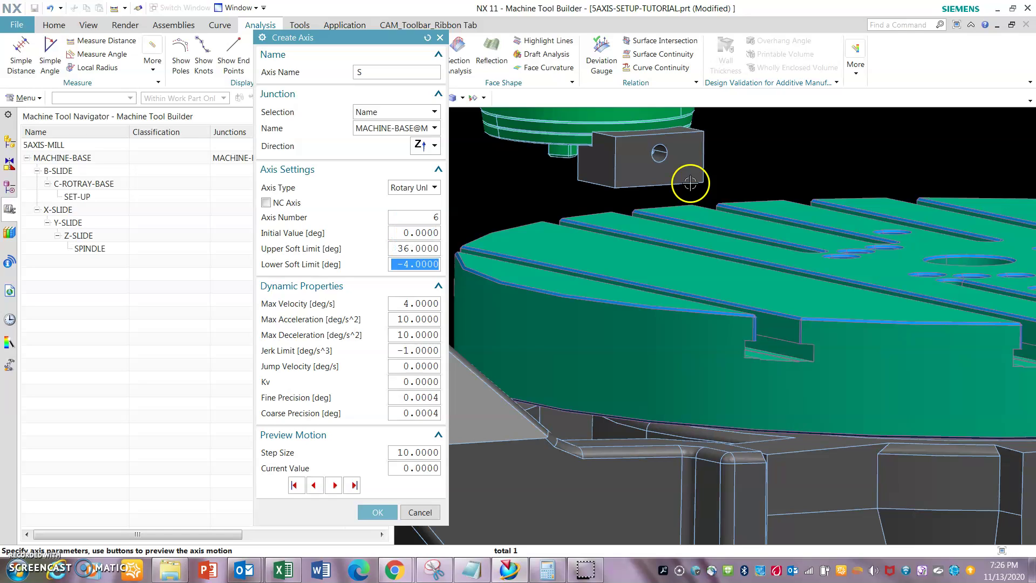
pyautogui.write('360.')
pyautogui.press('Tab')
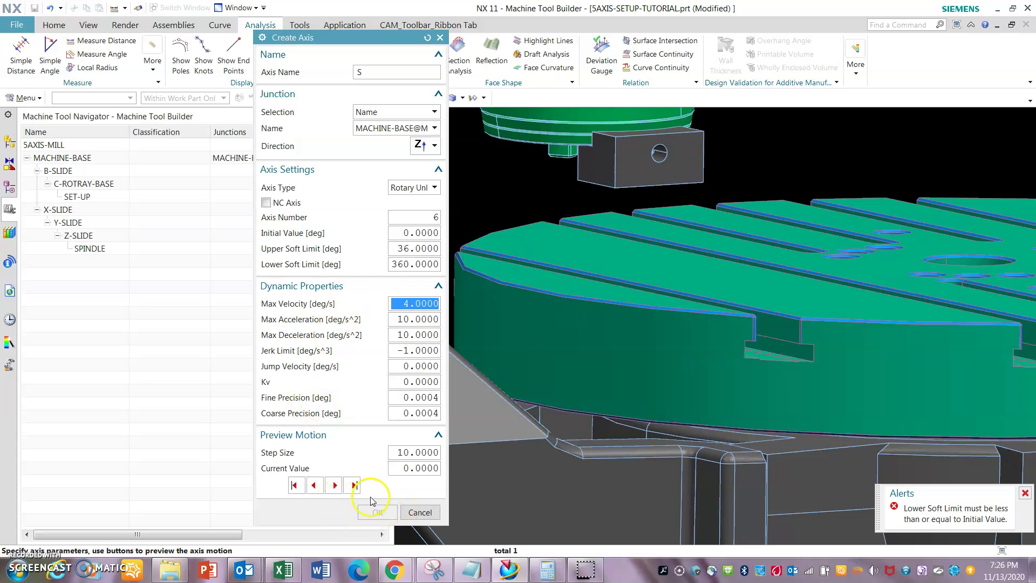
pyautogui.click(419, 512)
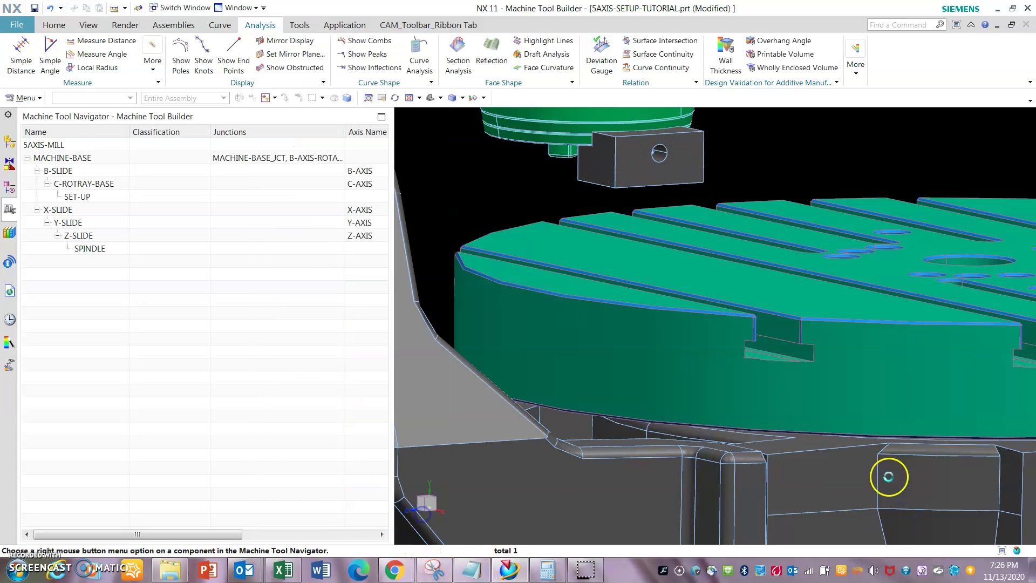
# Edit the SPINDLE machine component and classify its SPINDLE_JCT junction as Tool Mount.
pyautogui.click(122, 301)
pyautogui.click(110, 250)
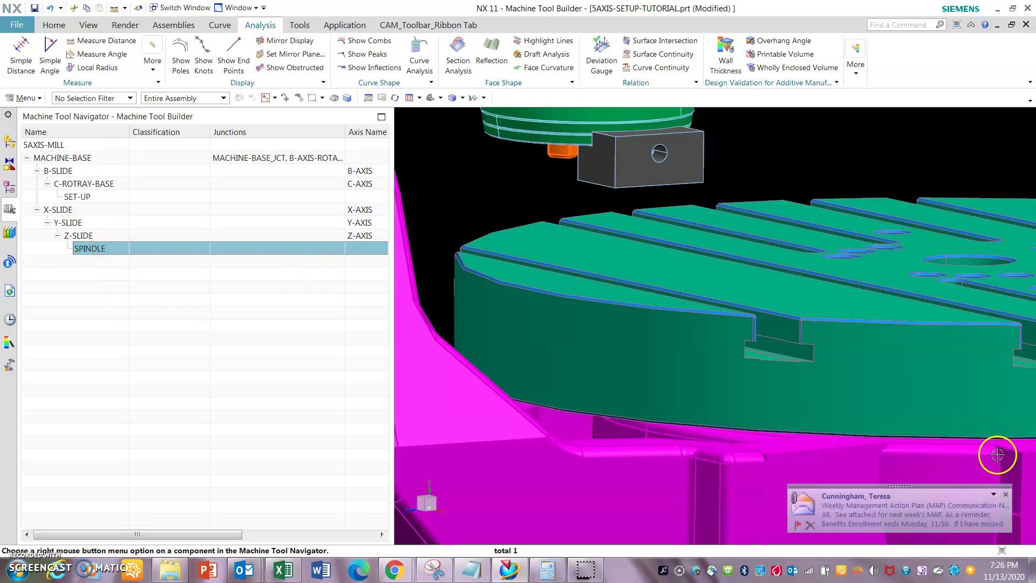
pyautogui.click(1006, 494)
pyautogui.rightClick(146, 253)
pyautogui.moveTo(178, 280)
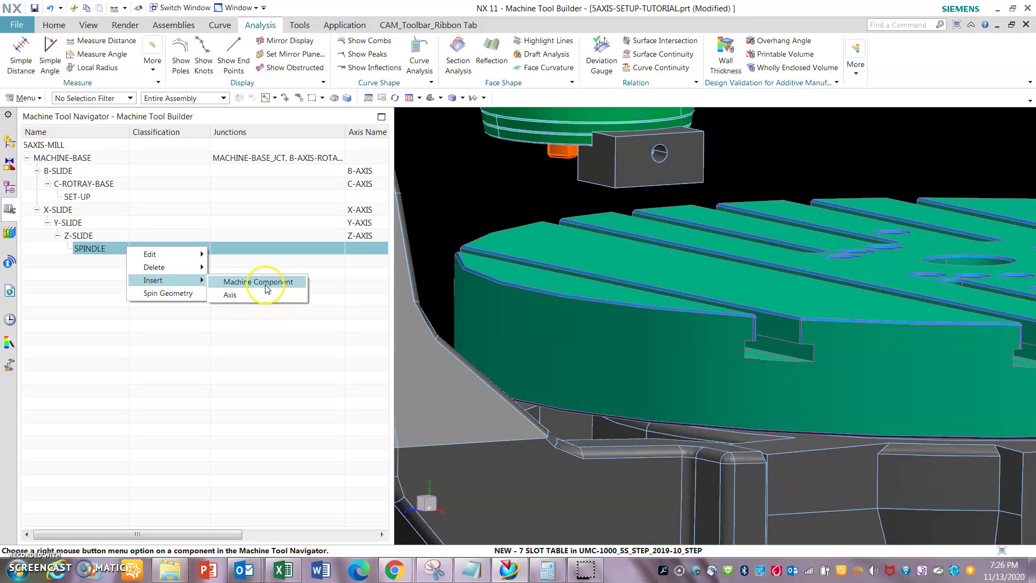
pyautogui.moveTo(178, 255)
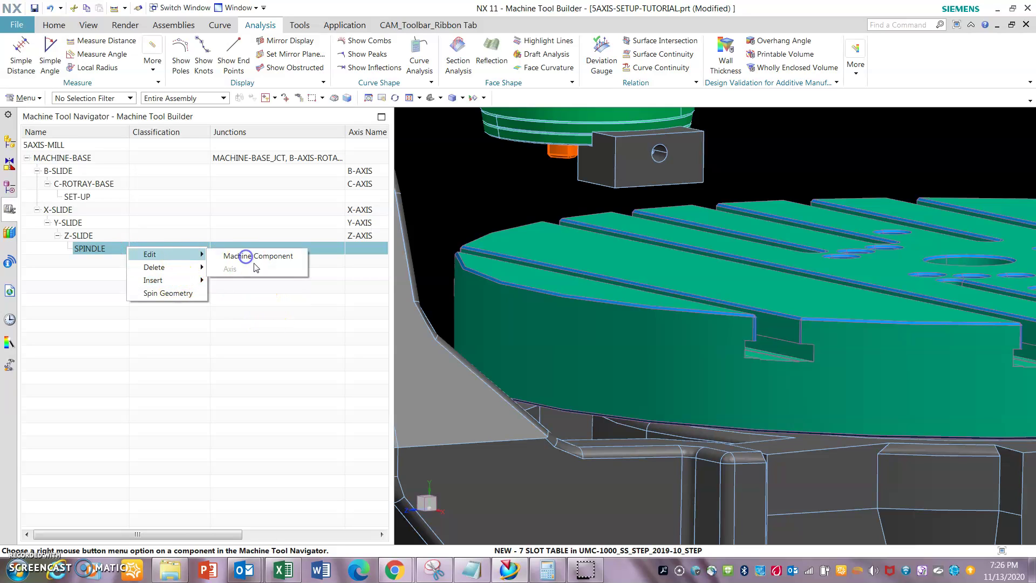
pyautogui.click(253, 258)
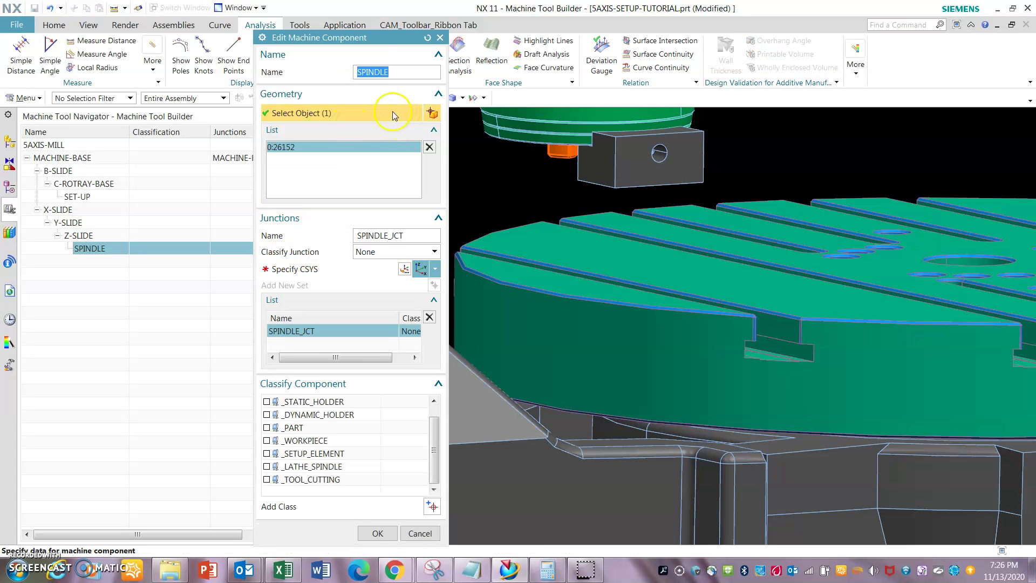
pyautogui.moveTo(848, 317); pyautogui.dragTo(566, 231, button='middle')
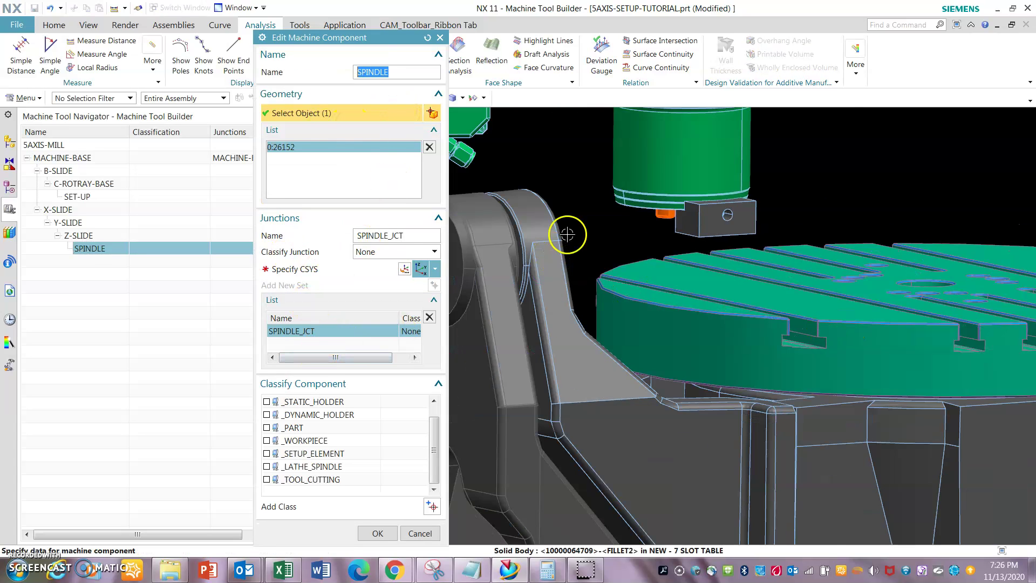
pyautogui.click(386, 251)
pyautogui.click(383, 276)
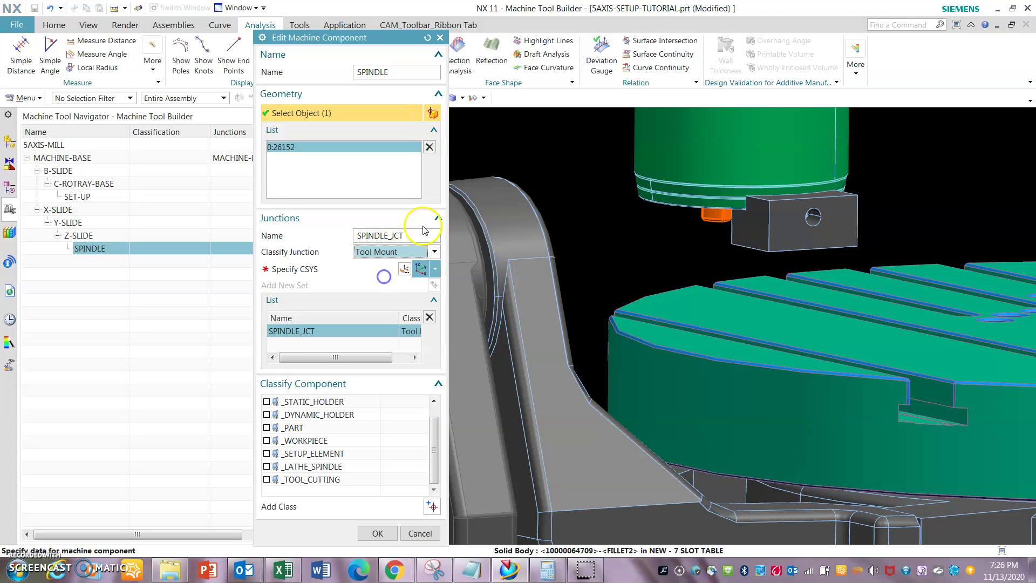
# Specify a coordinate system for the SPINDLE_JCT junction and align its X axis vertically upward.
pyautogui.click(342, 270)
pyautogui.scroll(-3, 713, 356)
pyautogui.scroll(-3, 712, 356)
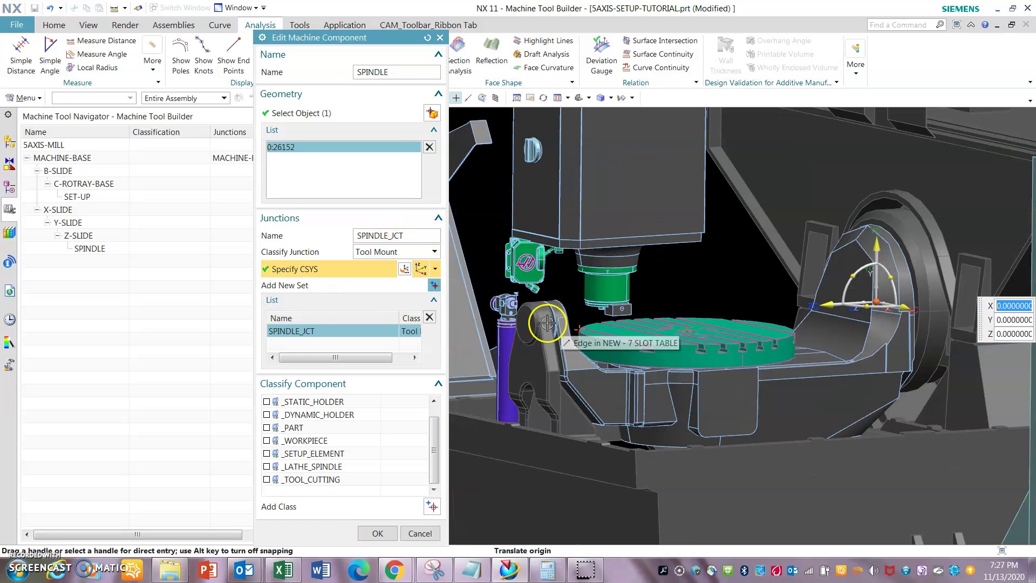
pyautogui.click(819, 308)
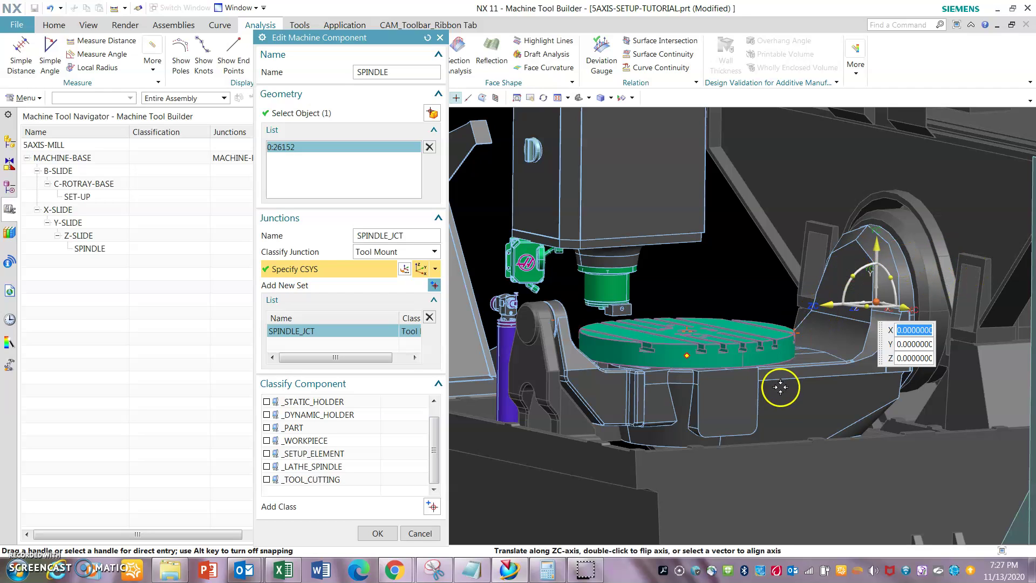
pyautogui.click(905, 308)
pyautogui.click(904, 308)
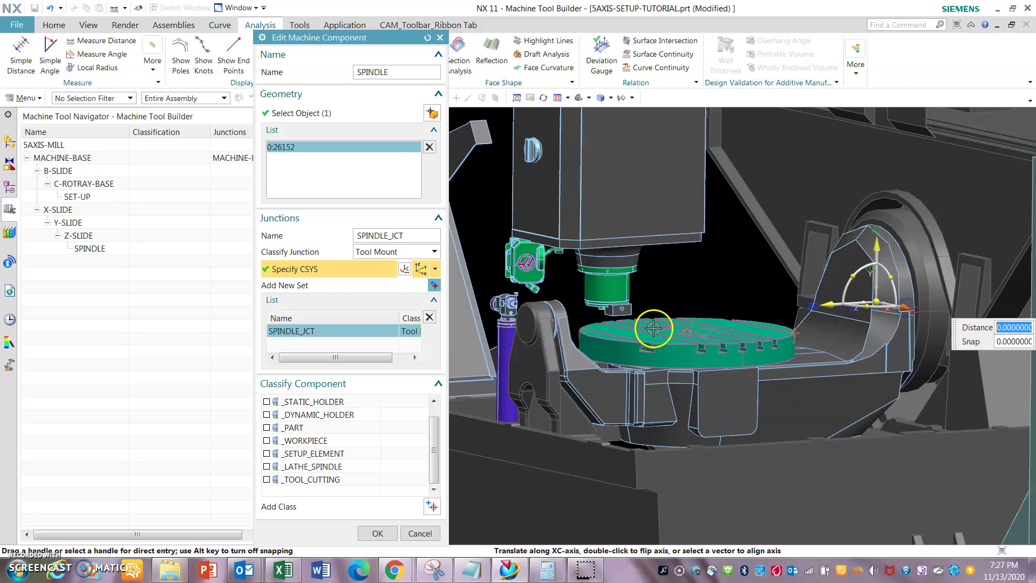
pyautogui.scroll(5, 668, 329)
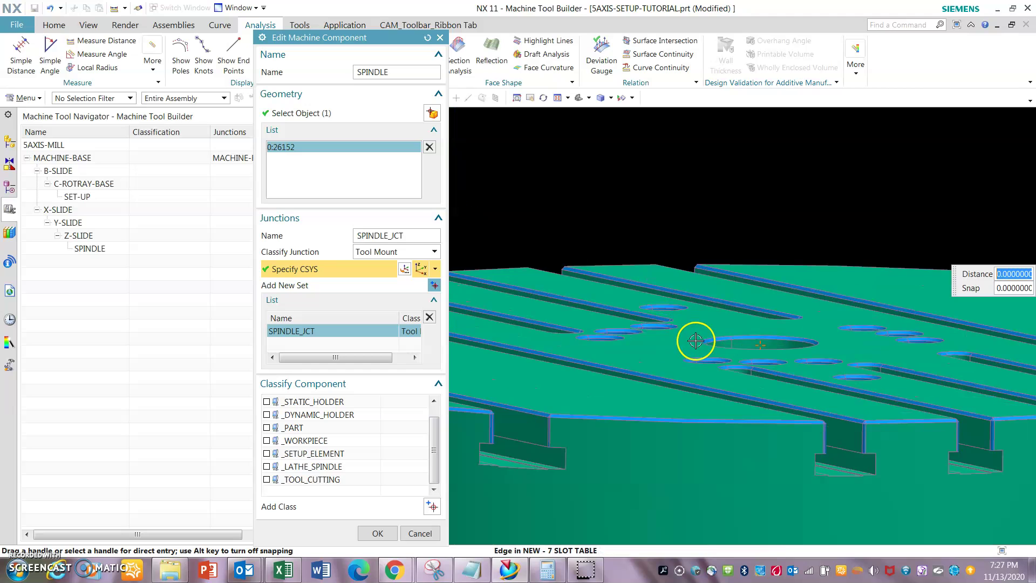
pyautogui.scroll(-5, 694, 340)
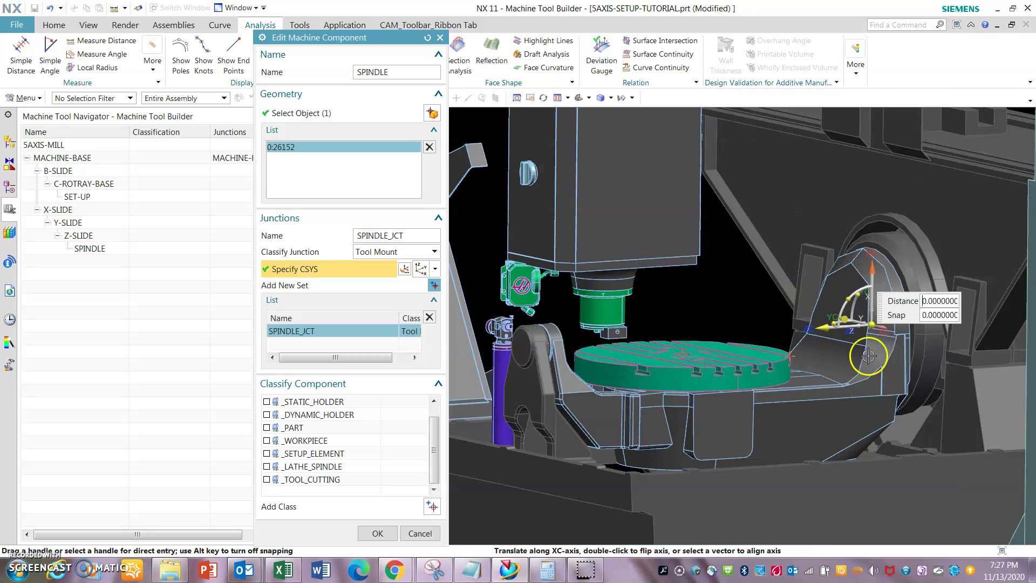
# Place the junction coordinate system's origin at the arc center of a circular edge on the underside of the spindle nose.
pyautogui.click(871, 328)
pyautogui.scroll(6, 585, 323)
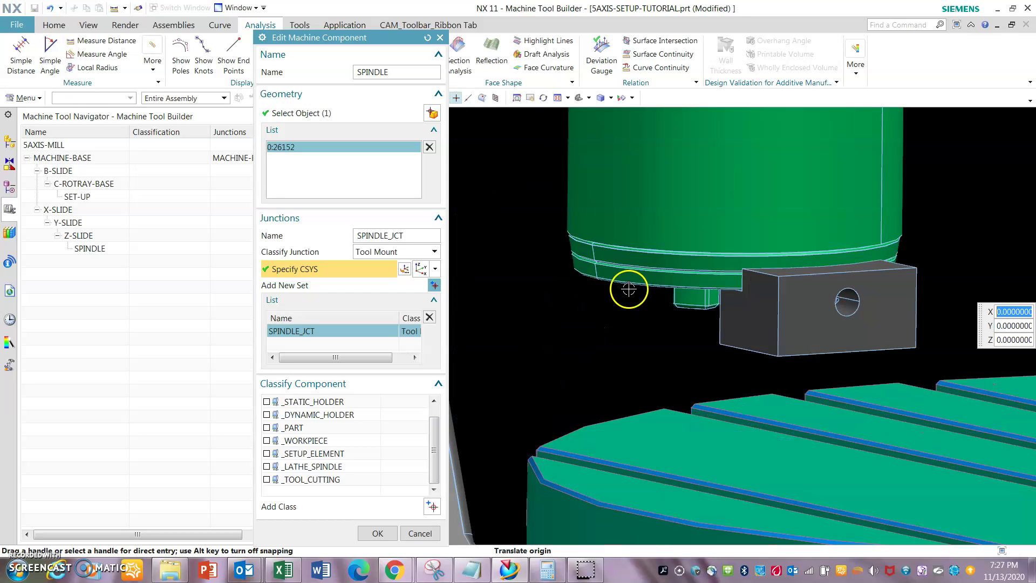
pyautogui.click(705, 273)
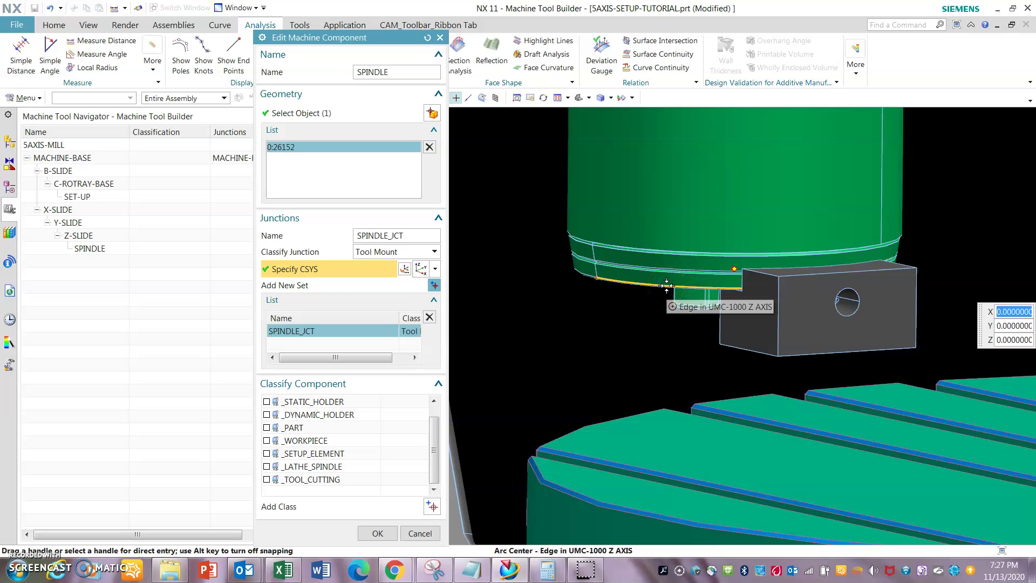
pyautogui.moveTo(667, 286)
pyautogui.mouseDown()
pyautogui.moveTo(744, 268)
pyautogui.moveTo(563, 320)
pyautogui.mouseUp()
pyautogui.moveTo(589, 313); pyautogui.dragTo(687, 221, button='middle')
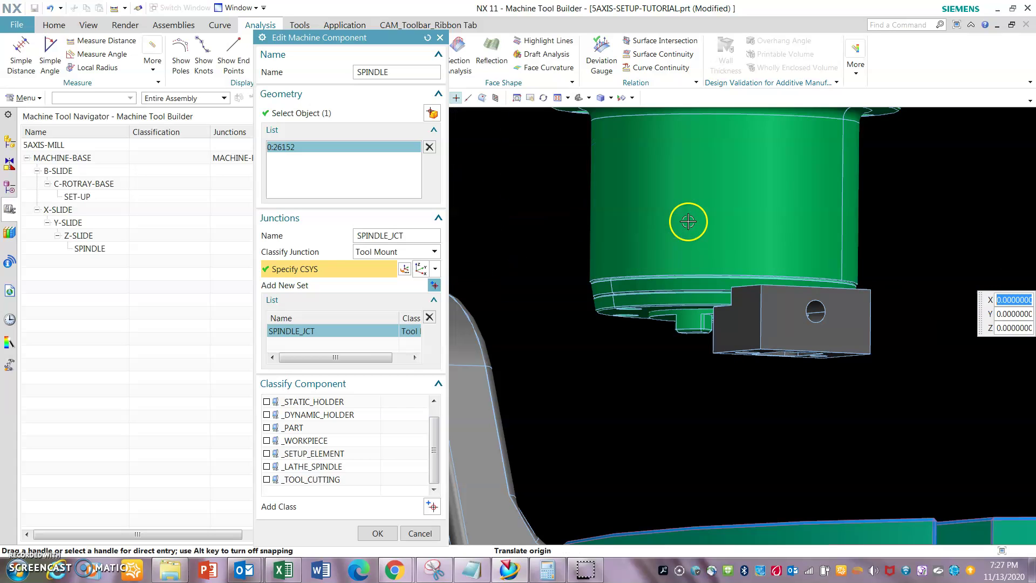
pyautogui.click(660, 318)
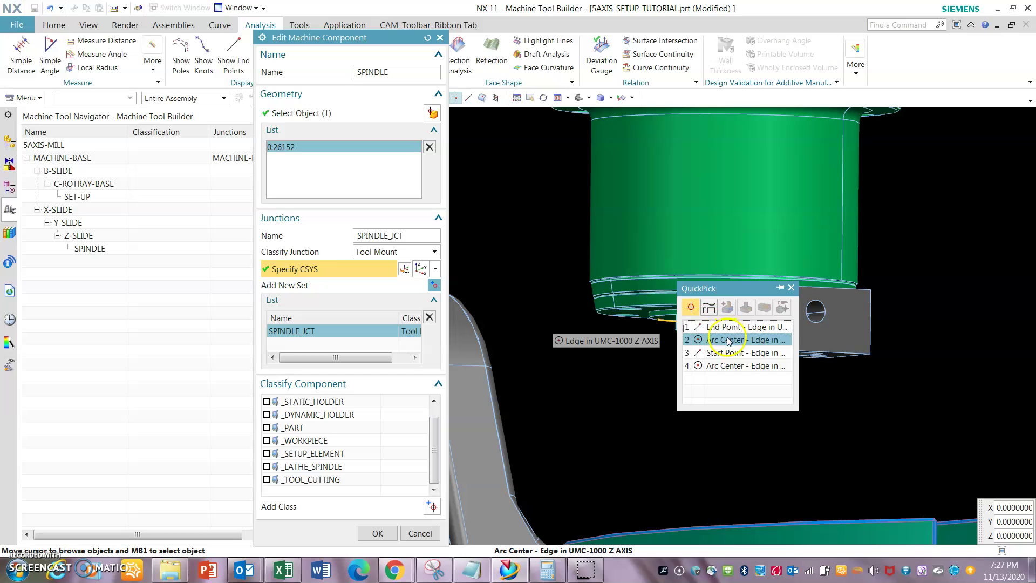
pyautogui.click(728, 339)
pyautogui.scroll(-2, 636, 367)
pyautogui.keyDown('shift'); pyautogui.moveTo(634, 361); pyautogui.dragTo(553, 279, button='middle'); pyautogui.keyUp('shift')
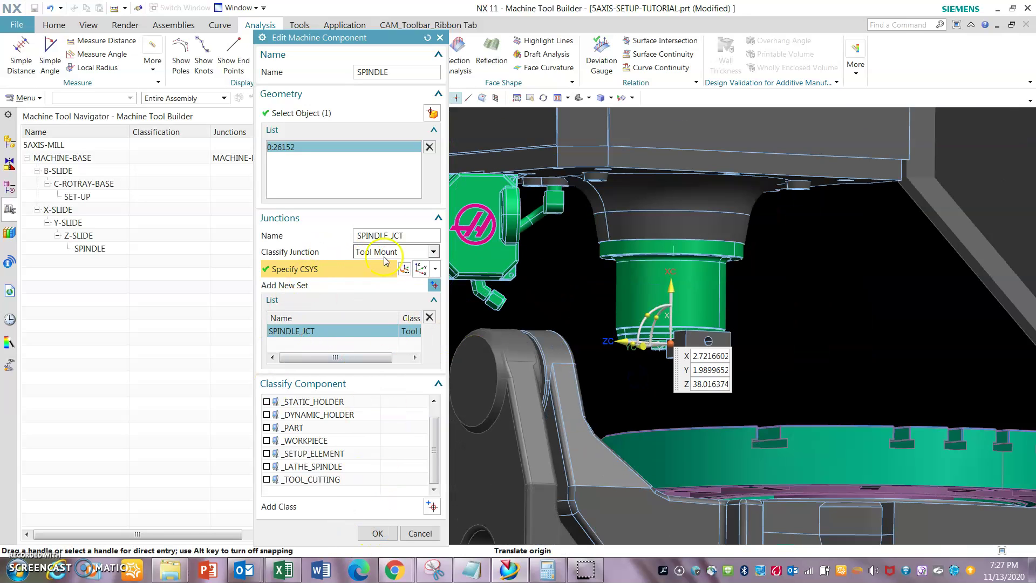
# Rename the SPINDLE junction to S and apply the component edit.
pyautogui.doubleClick(413, 238)
pyautogui.write('S')
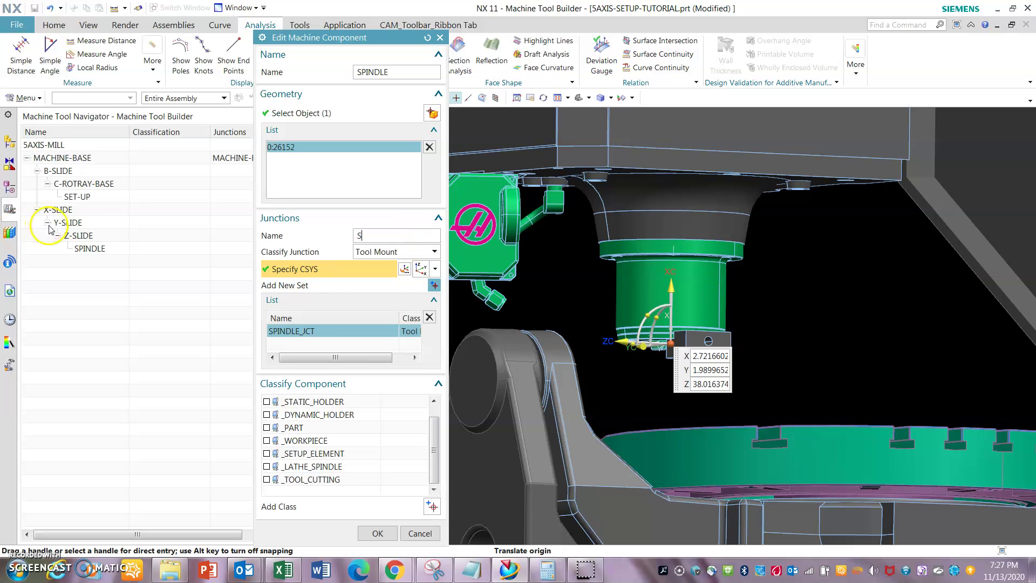
pyautogui.click(378, 533)
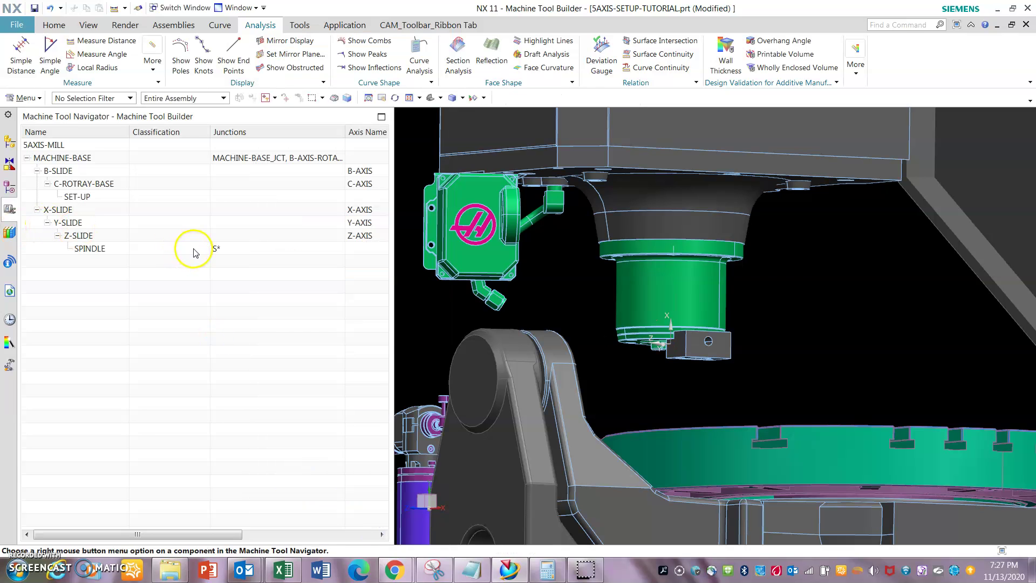
# Open the available commands for the SPINDLE component.
pyautogui.scroll(-3, 559, 318)
pyautogui.scroll(1, 582, 363)
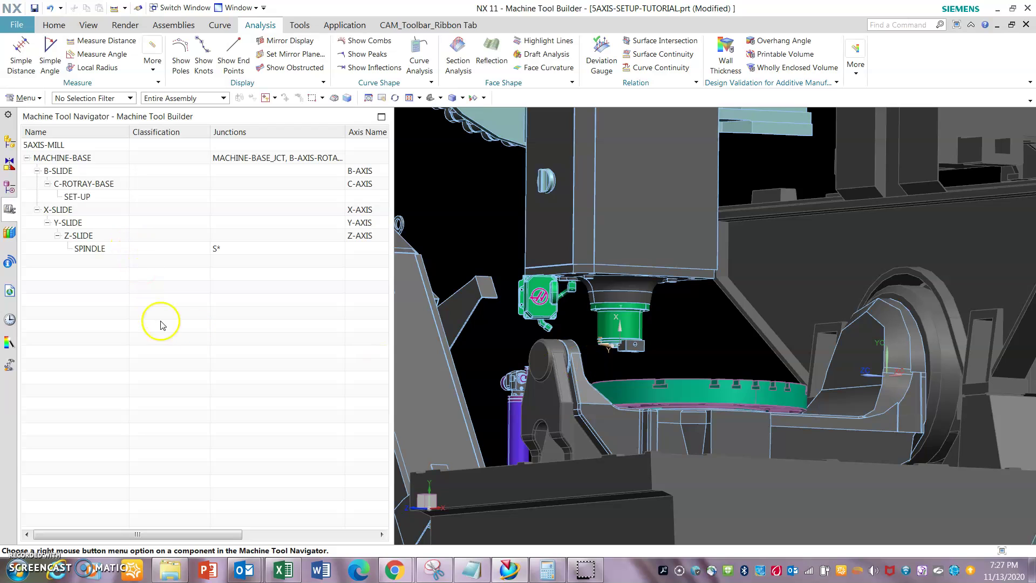
pyautogui.moveTo(483, 296); pyautogui.dragTo(481, 303, button='middle')
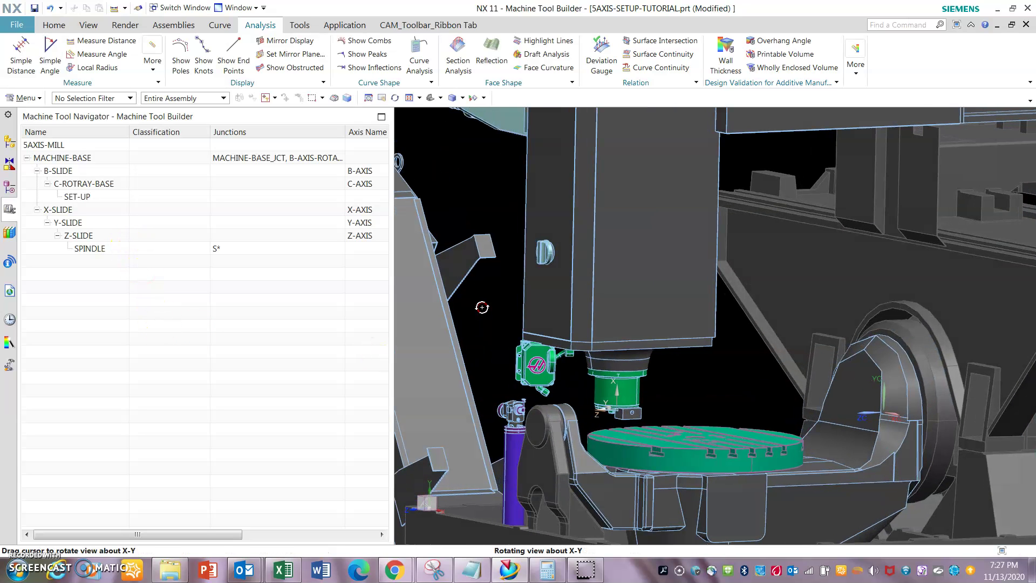
pyautogui.rightClick(106, 250)
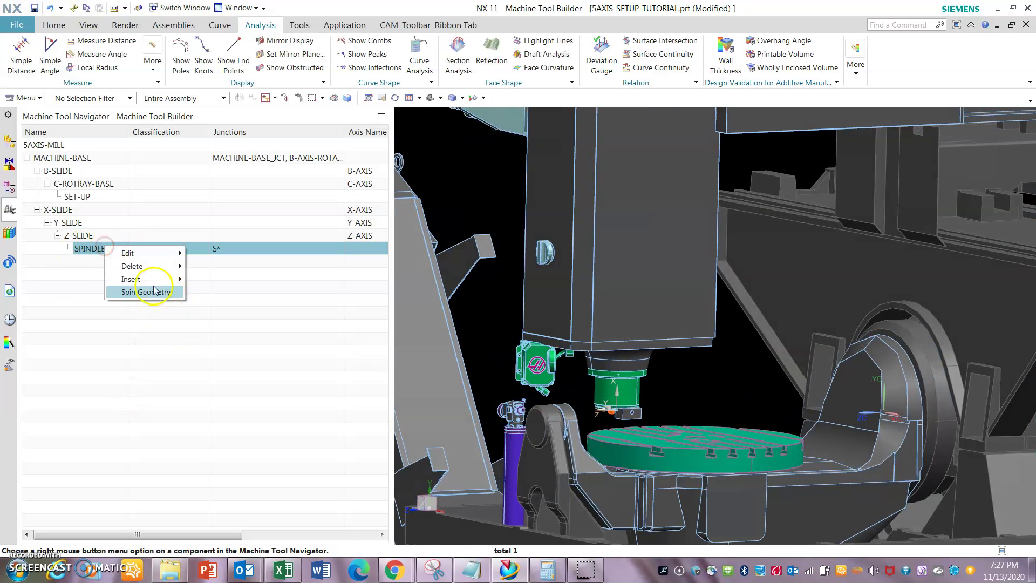